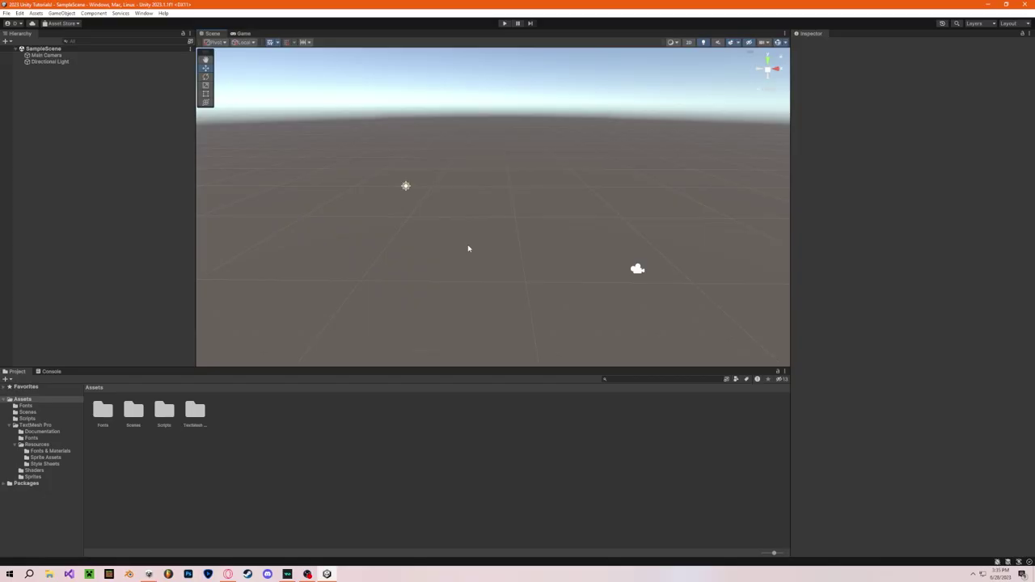
scroll(477, 254, "up", 2)
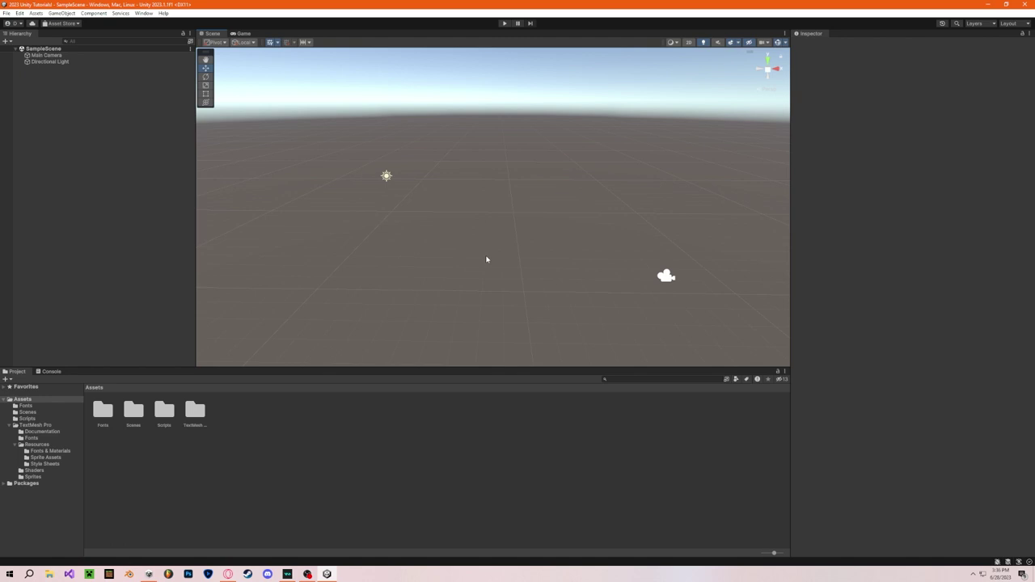
left_click_drag(487, 260, 520, 233, "alt")
right_click_drag(520, 233, 583, 263)
key("w")
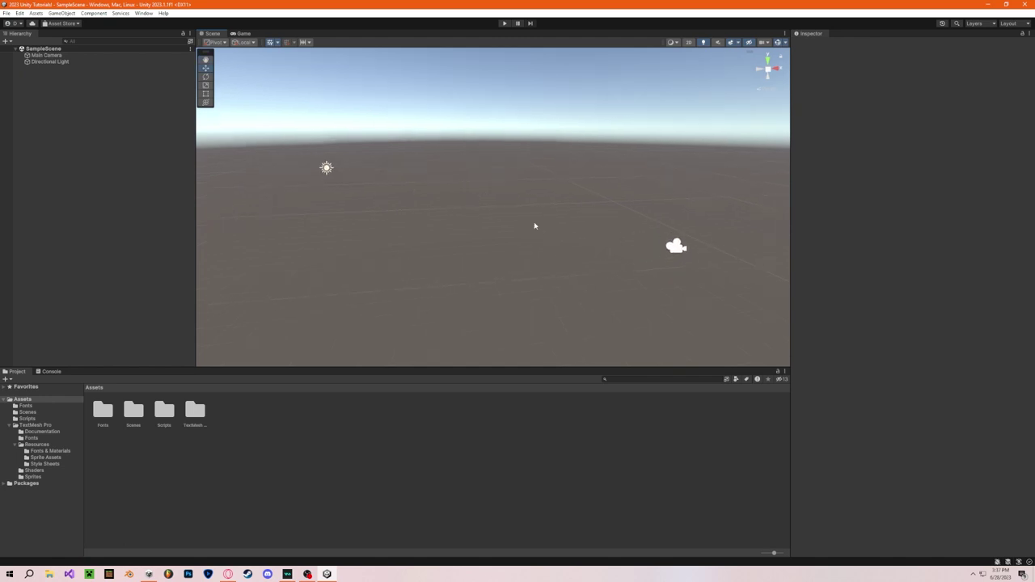
key("s")
right_click_drag(502, 223, 488, 228)
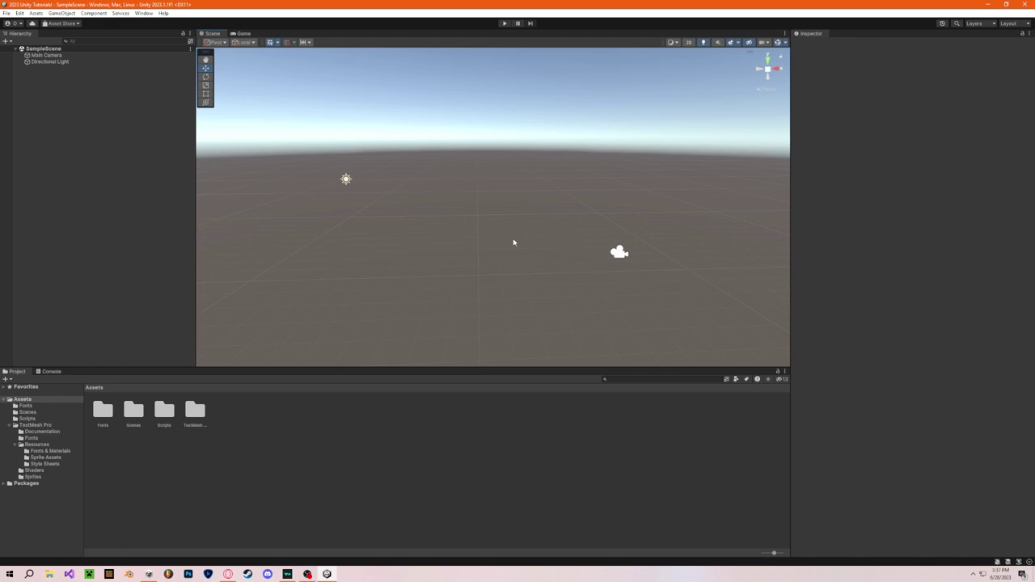
right_click_drag(512, 239, 518, 251)
Add a 3D cube to the SampleScene hierarchy
right_click(93, 169)
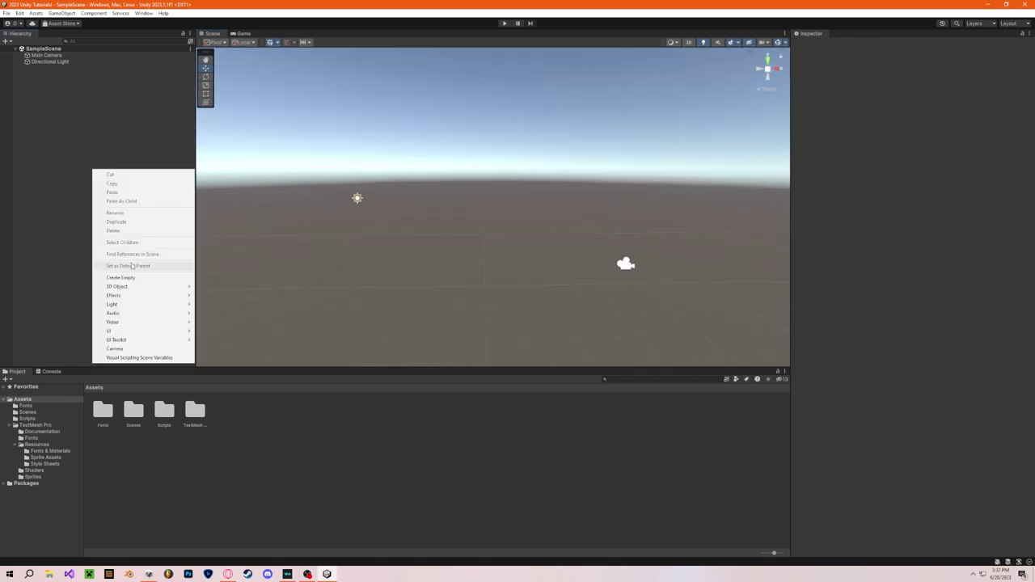
left_click(91, 169)
right_click(90, 140)
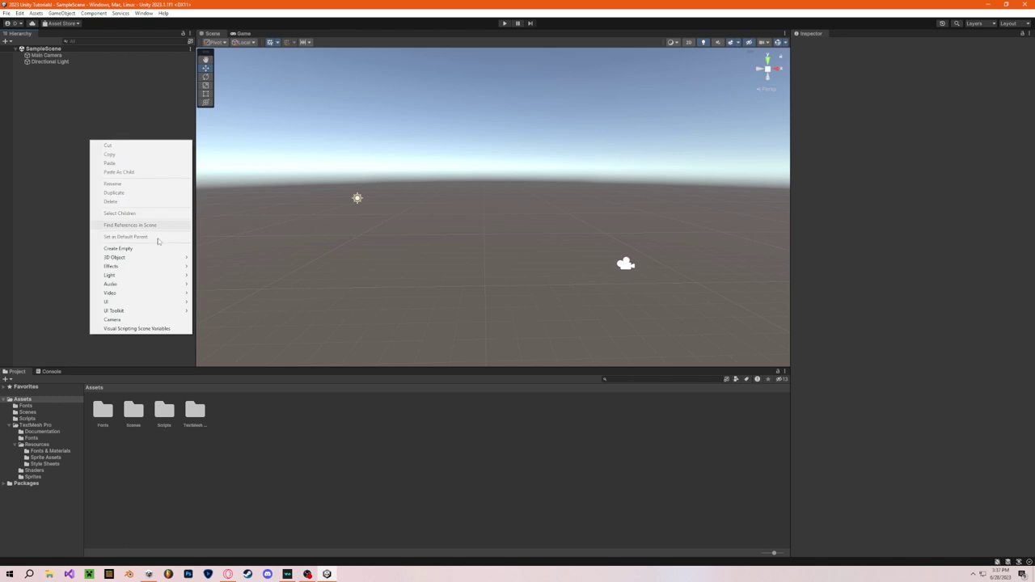
mouse_move(130, 258)
left_click(212, 256)
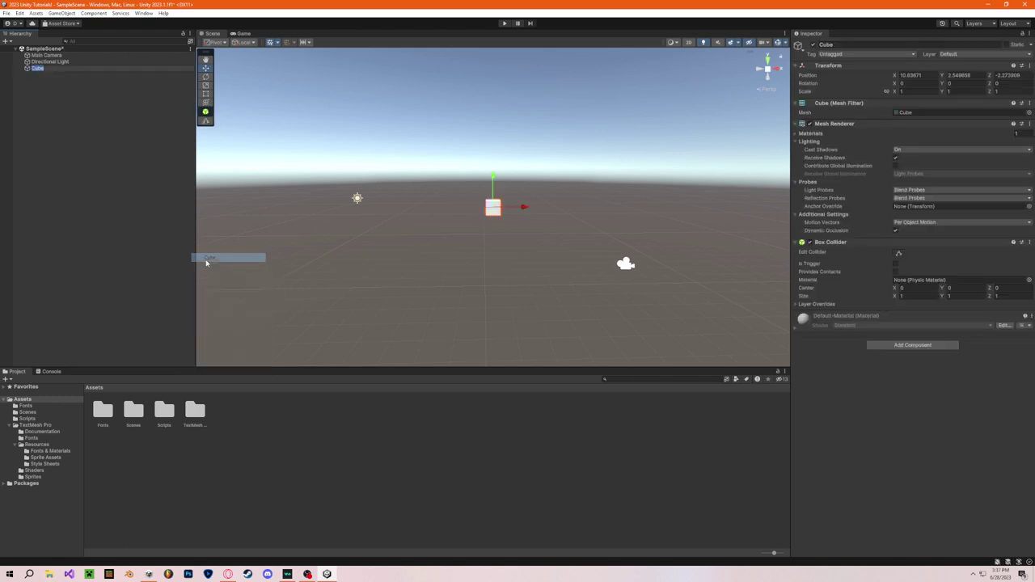
Set the Main Camera's Y rotation to 0 so it faces the cube
key("a")
key("w")
right_click_drag(413, 239, 461, 238)
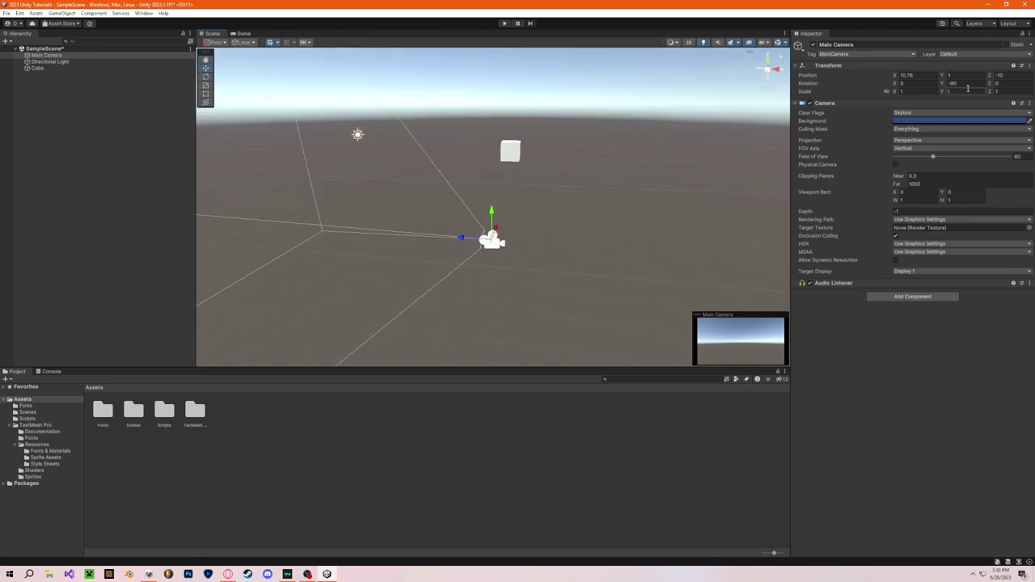
left_click(967, 85)
type("0")
right_click_drag(648, 156, 646, 165)
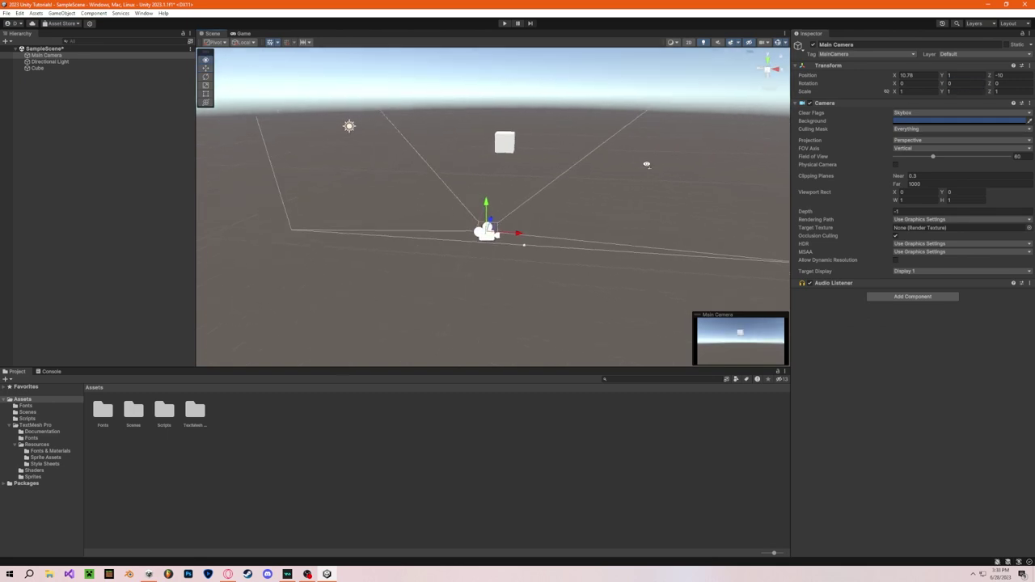
Raise the Main Camera vertically and test its view in play mode
scroll(646, 165, "up", 2)
left_click_drag(493, 210, 487, 162)
left_click(506, 24)
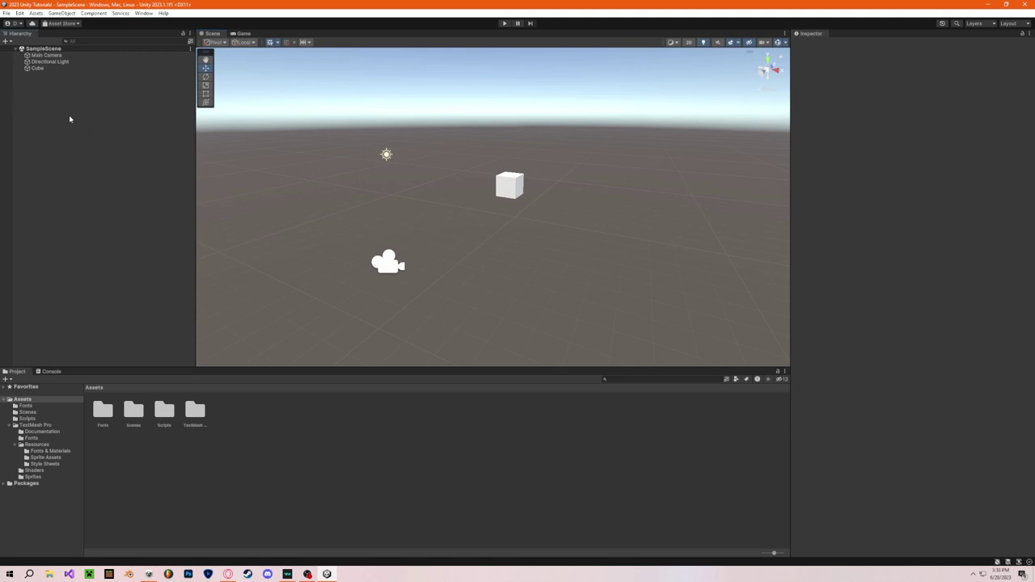
Create an empty game object in the scene and name it GameOver
right_click(70, 119)
mouse_move(96, 234)
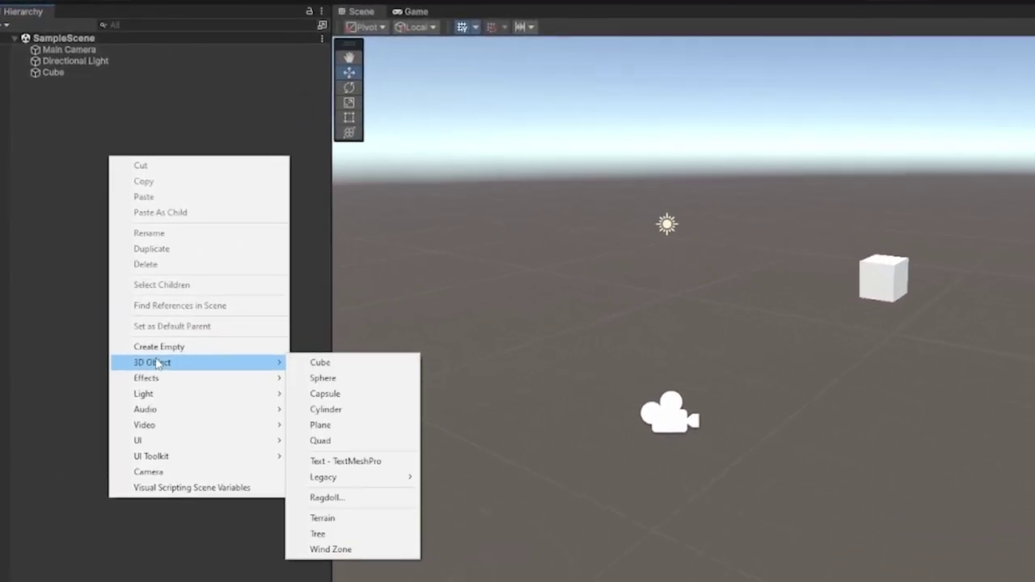
left_click(158, 347)
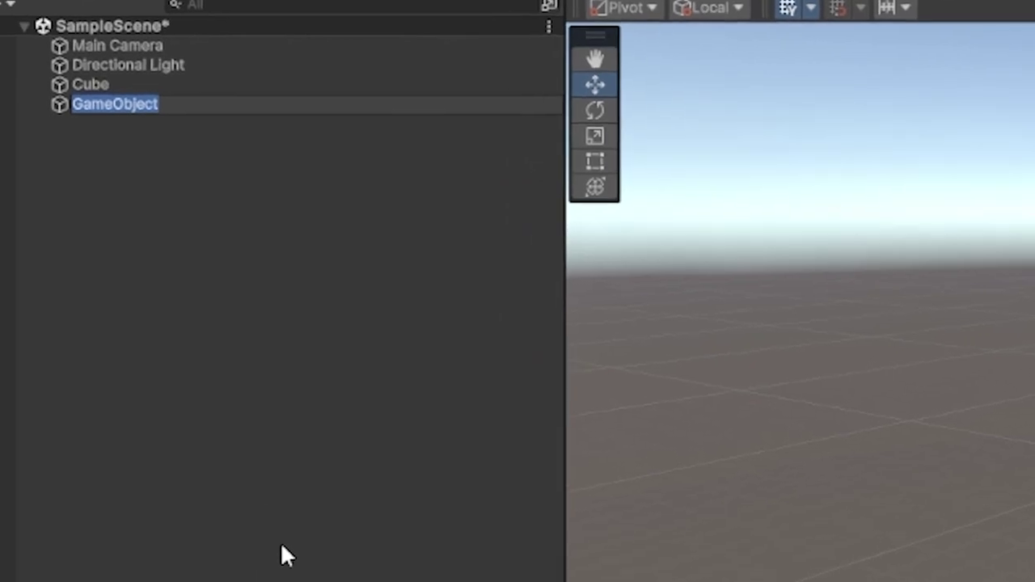
type("GameOver")
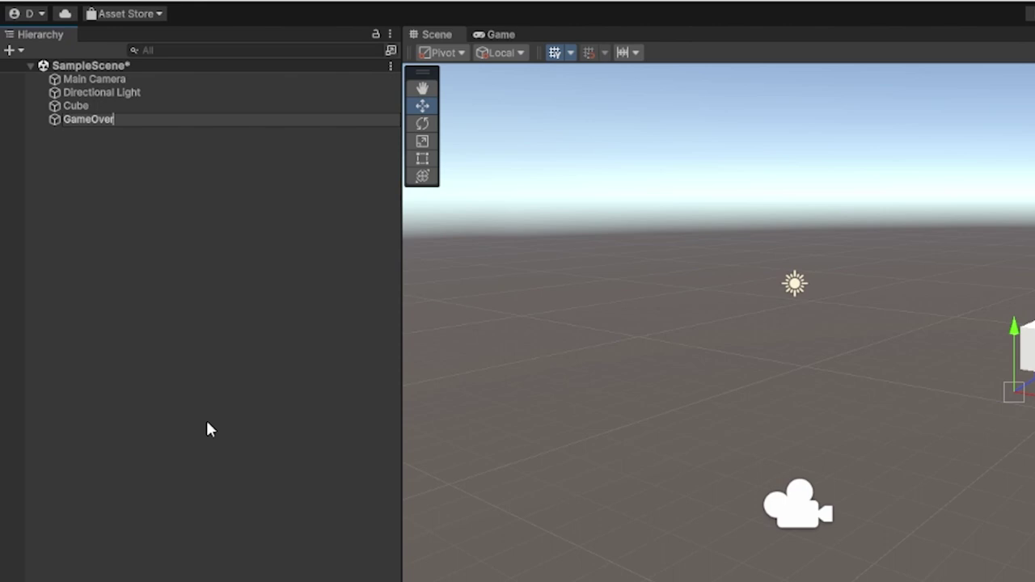
key("Return")
Add a 3D cube as a child of the GameOver object
right_click(84, 120)
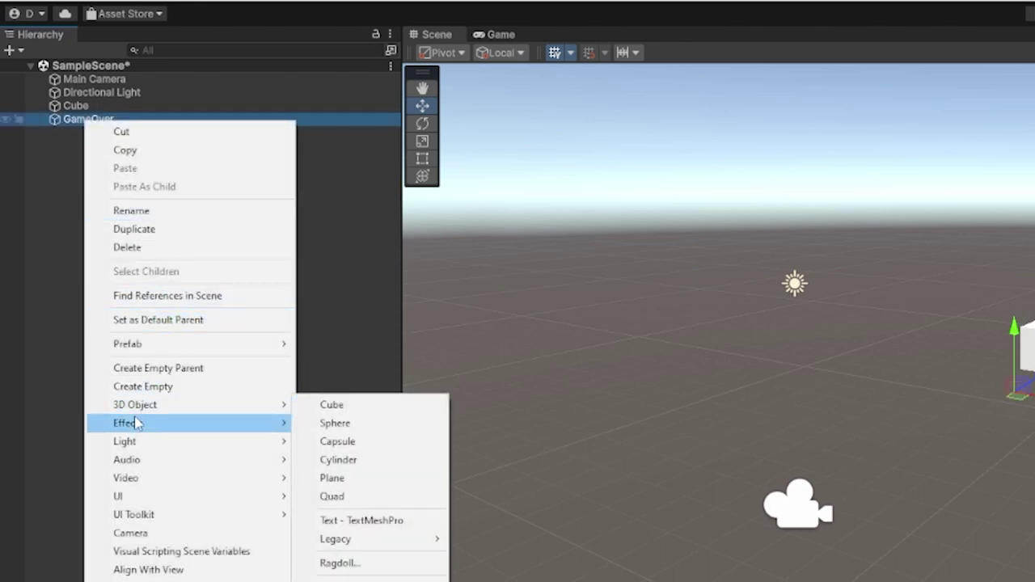
mouse_move(154, 406)
left_click(330, 410)
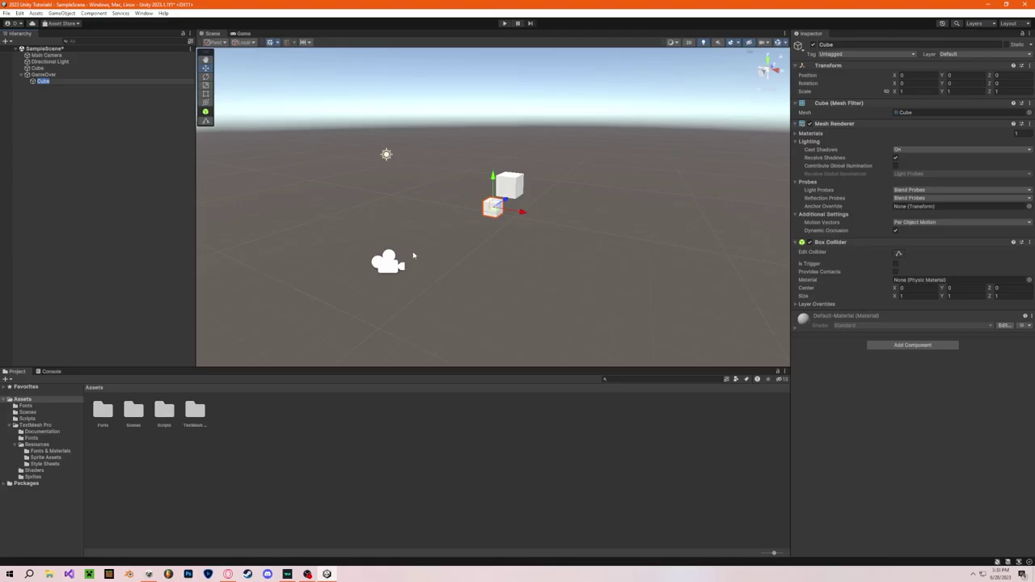
left_click_drag(413, 256, 388, 261, "alt")
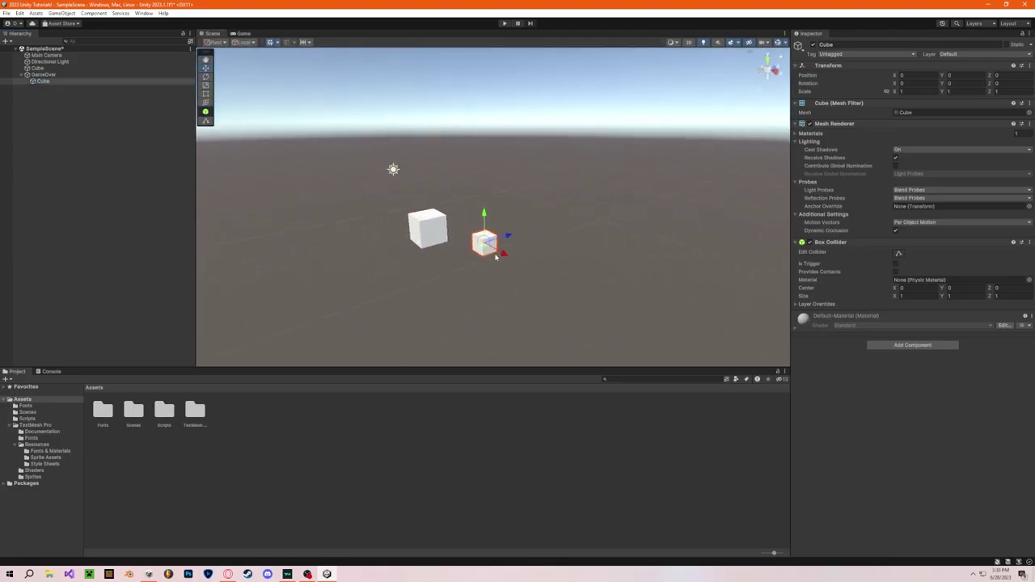
Reset the transform positions of the child cube and its GameOver parent to 0, 0, 0
left_click_drag(503, 257, 511, 263)
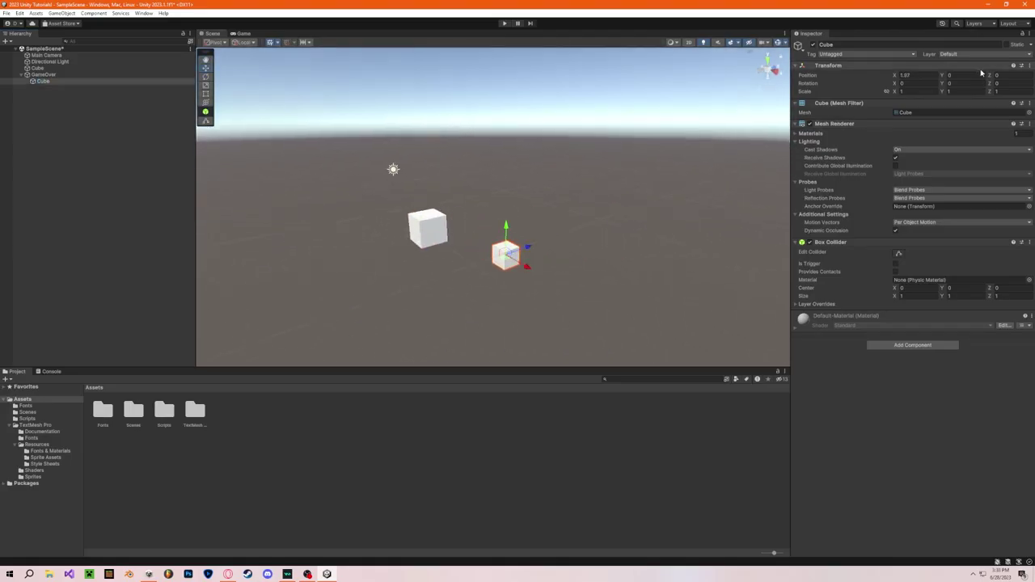
left_click(1029, 64)
left_click(925, 72)
right_click_drag(620, 191, 408, 229)
key("w")
key("d")
left_click(42, 74)
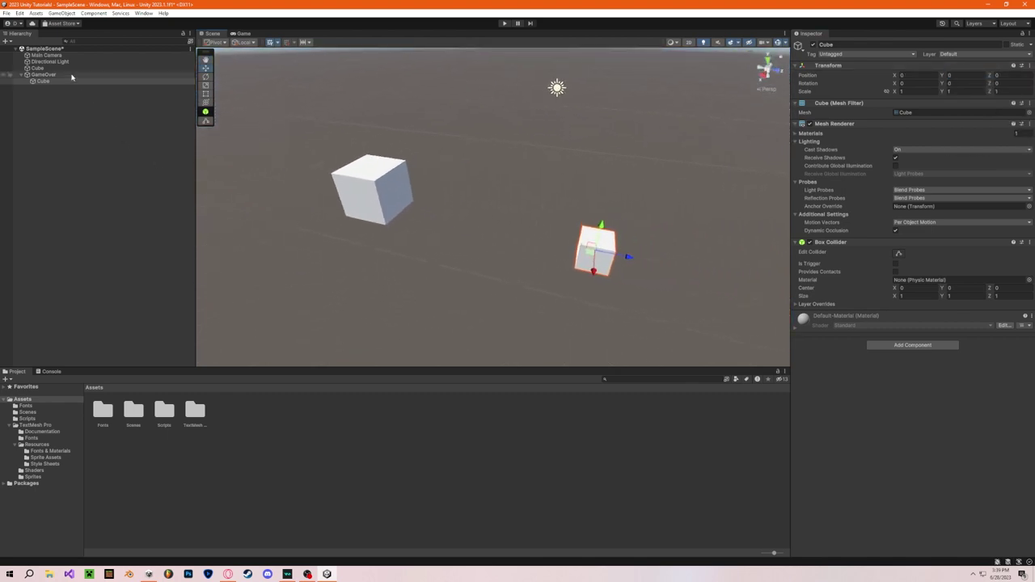
left_click(1029, 64)
left_click(965, 74)
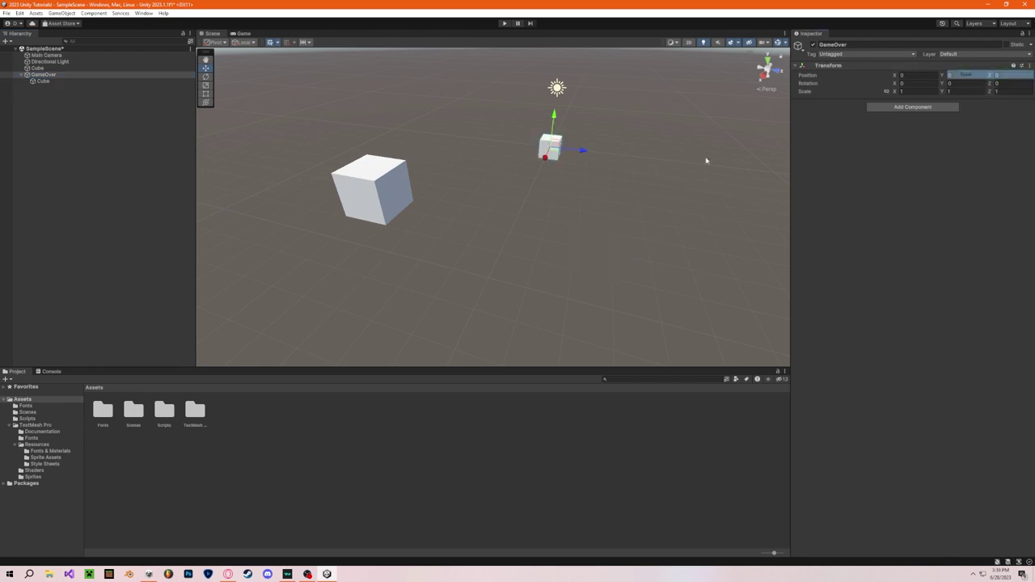
Lower the GameOver child cube and stretch it to a scale of about 80 along X
left_click_drag(707, 159, 310, 138, "alt")
left_click(42, 81)
key("f")
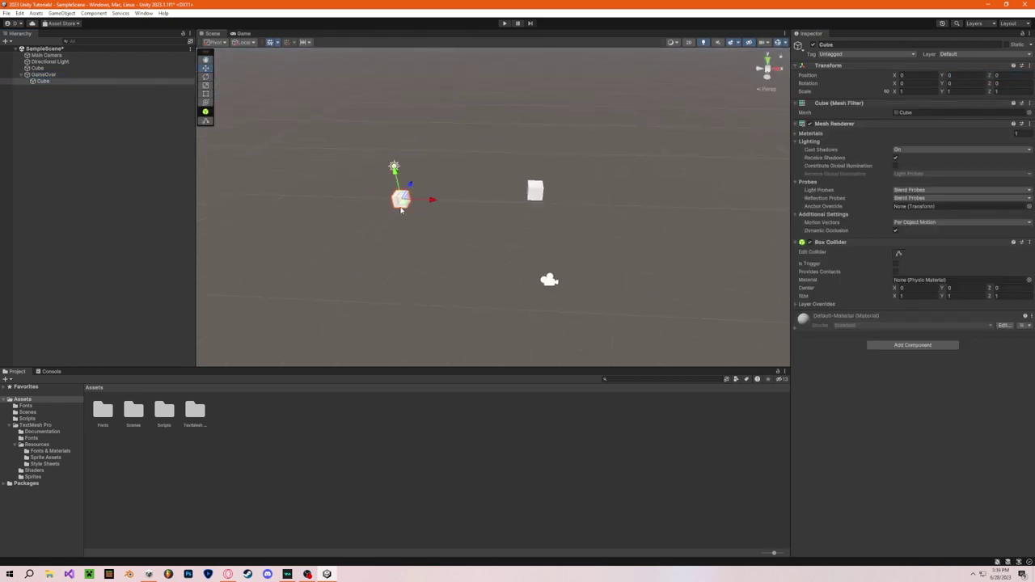
right_click_drag(403, 208, 383, 199)
right_click_drag(492, 217, 470, 205)
left_click_drag(470, 204, 500, 203, "alt")
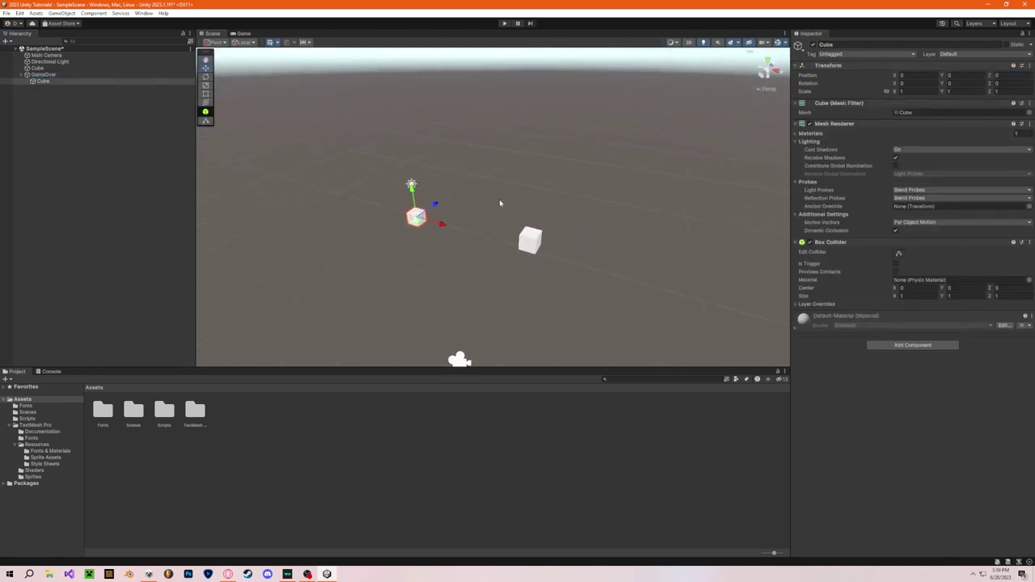
left_click_drag(425, 245, 475, 170, "alt")
right_click_drag(485, 208, 526, 201)
key("w")
left_click_drag(525, 200, 677, 214, "alt")
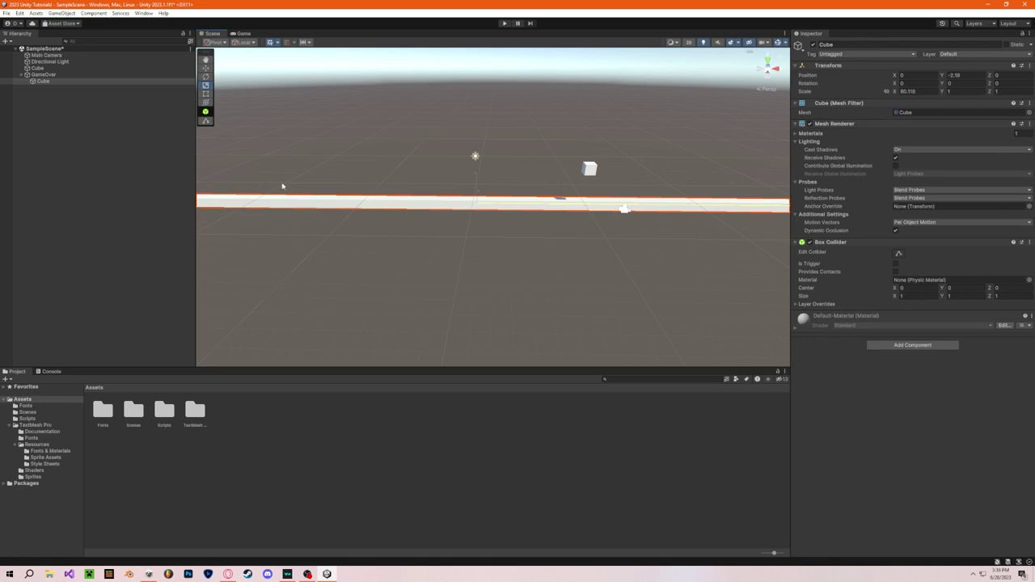
Widen the stretched child cube along Z into a large floor beneath the other cube and camera
left_click_drag(282, 186, 356, 190)
left_click_drag(388, 193, 227, 243, "alt")
left_click_drag(572, 215, 444, 222)
mouse_move(443, 222)
left_mouse_down("alt")
mouse_move(434, 223)
mouse_move(447, 221)
left_mouse_up("alt")
left_click_drag(514, 214, 529, 235)
left_click_drag(500, 170, 648, 172)
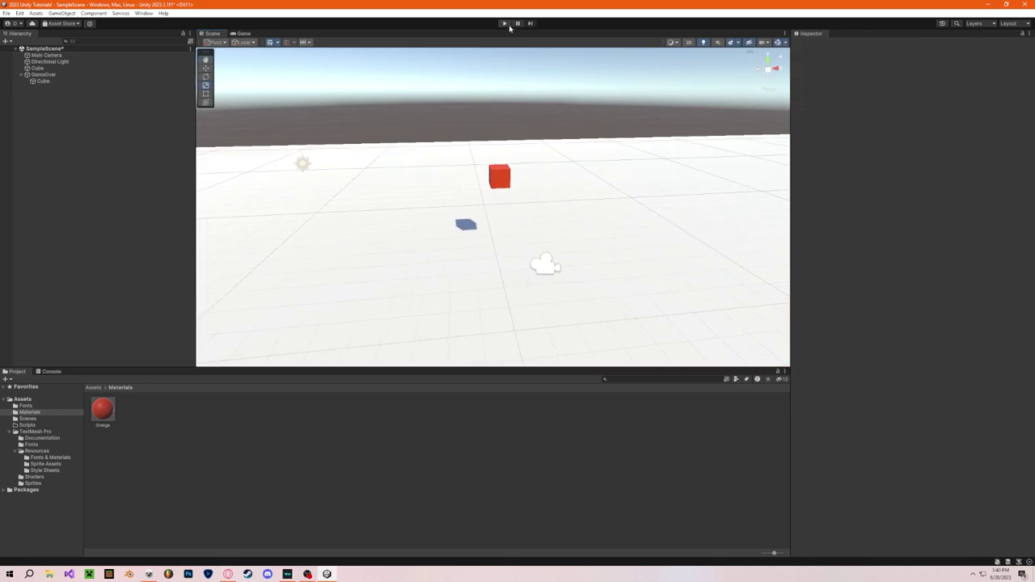
Run the scene in play mode to check the camera's view of the cube and floor, and stop it
left_click(507, 24)
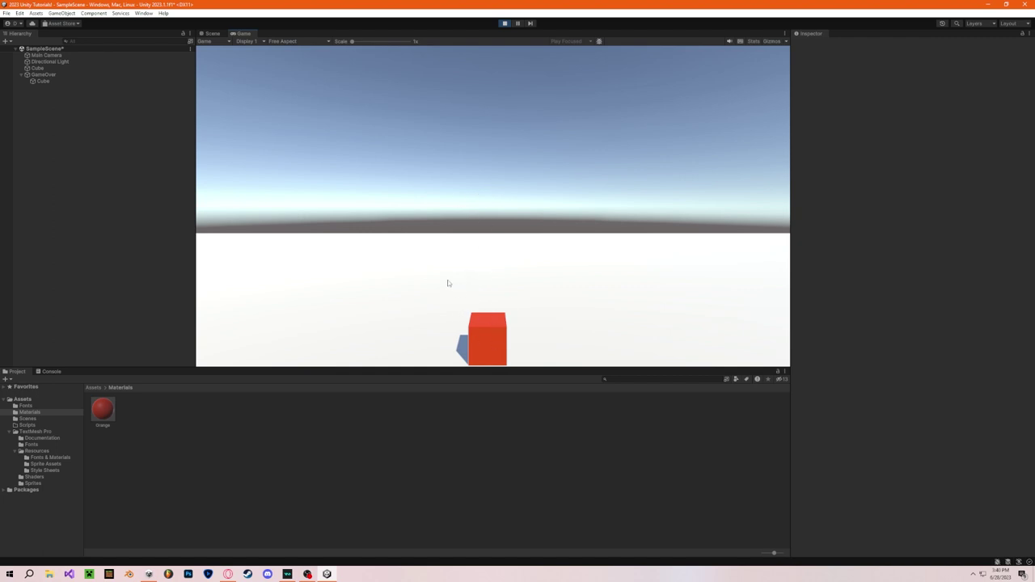
key("ctrl+p")
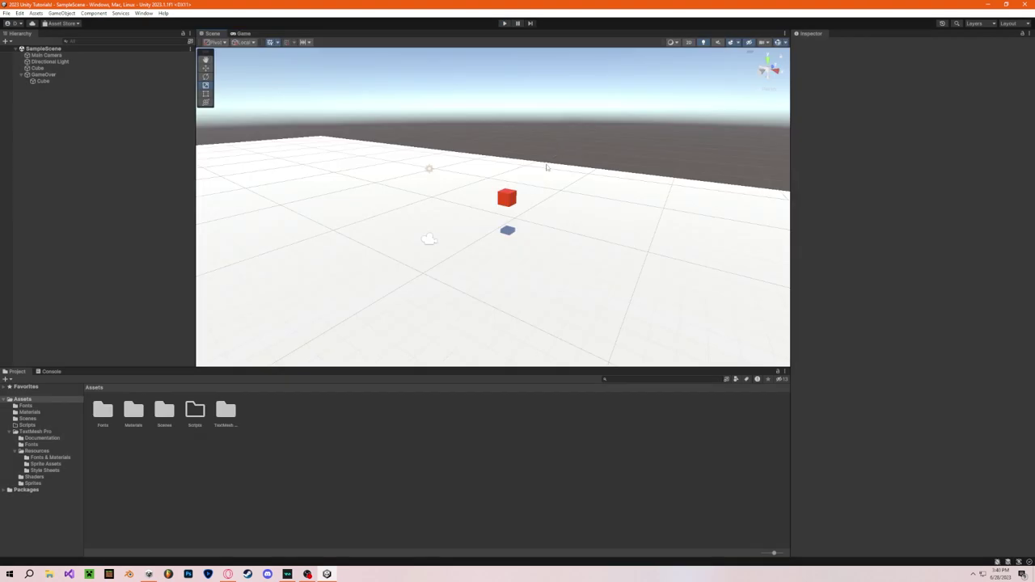
right_click_drag(275, 291, 312, 289)
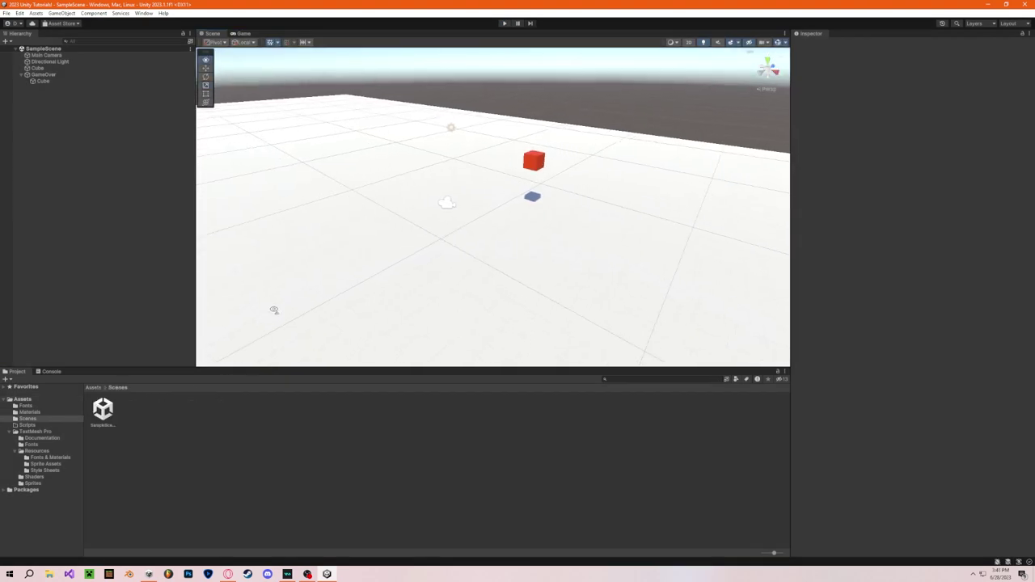
left_click(324, 285)
Rename the SampleScene asset in the Scenes folder to Game
left_click(170, 423)
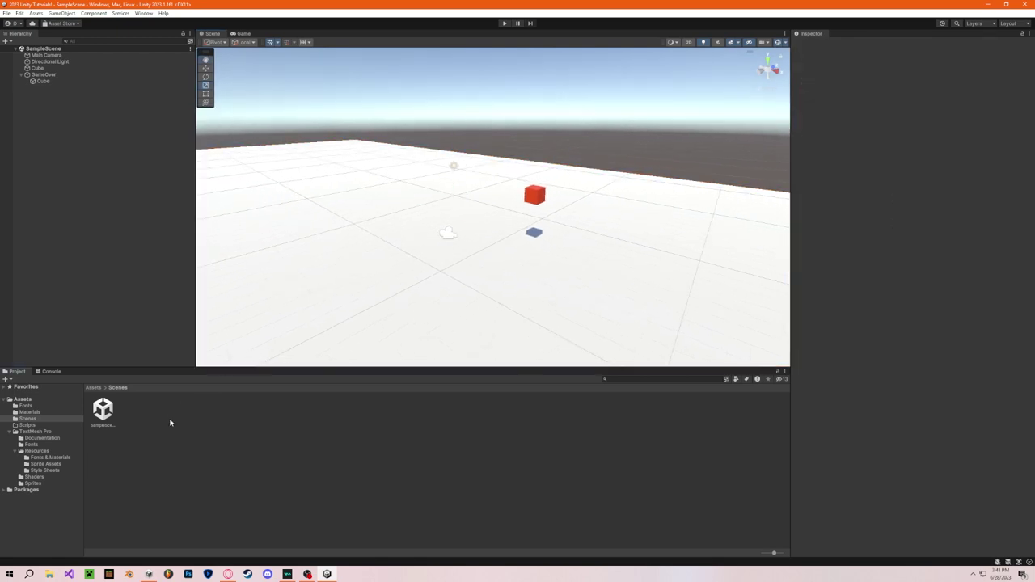
right_click(110, 410)
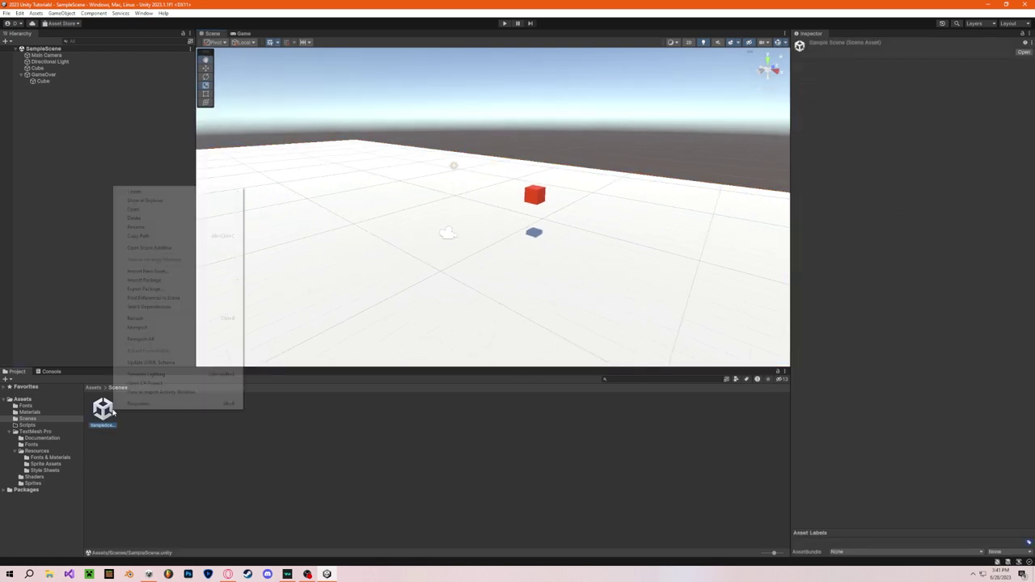
left_click(139, 229)
type("L")
type("ame")
key("Return")
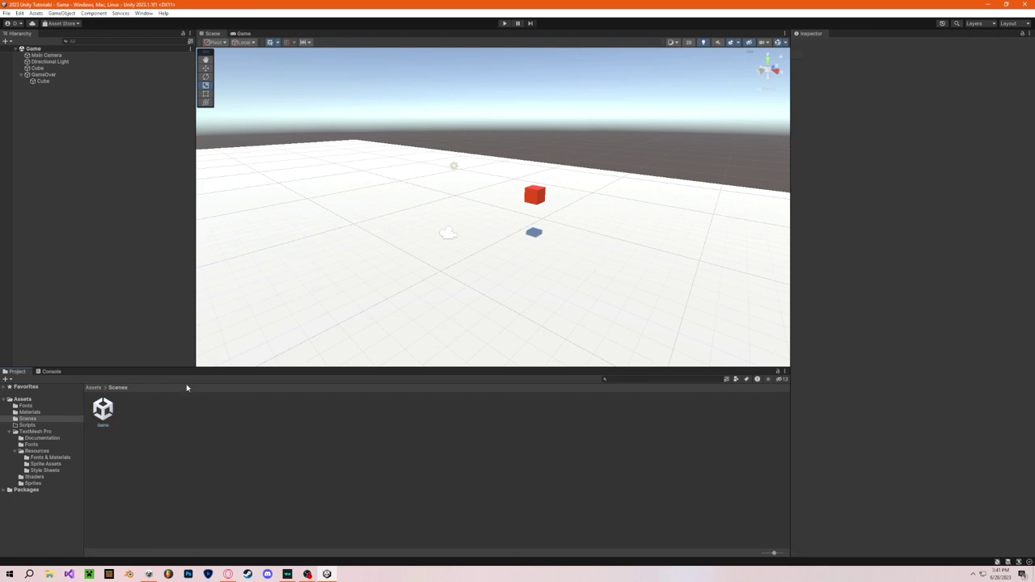
Create a new scene named GameOver in the Scenes folder and open it
right_click(168, 420)
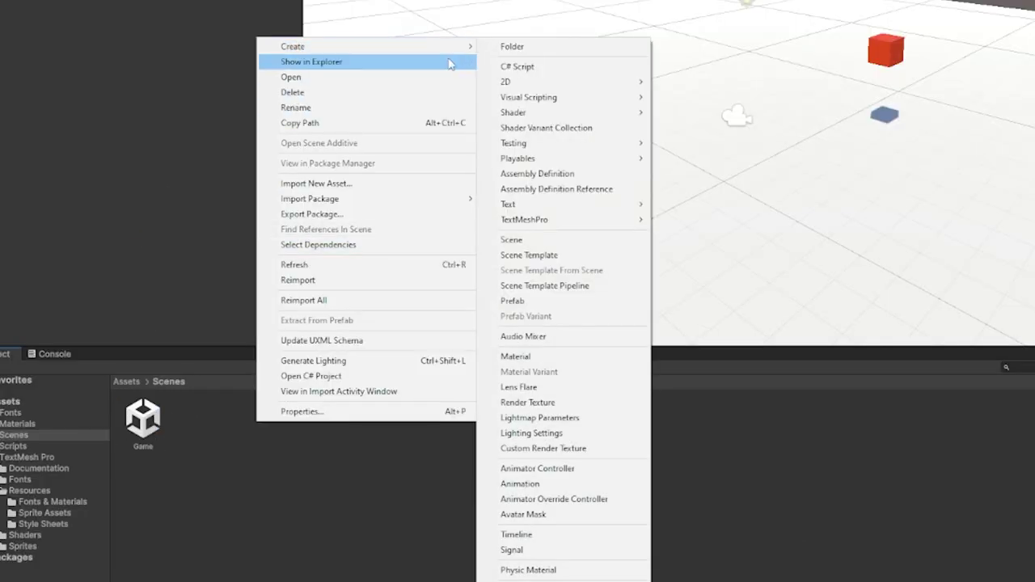
right_click(216, 451)
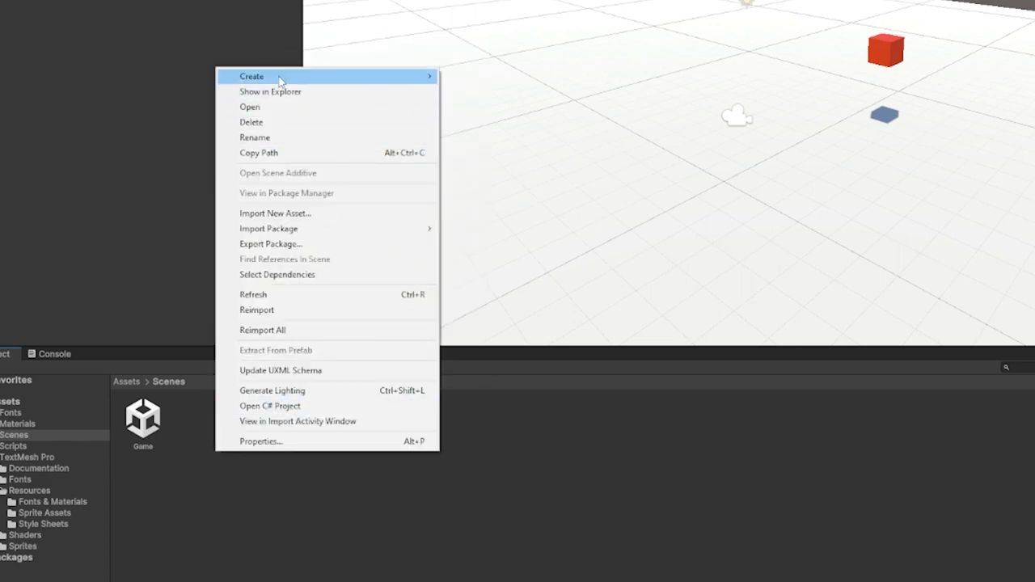
mouse_move(301, 81)
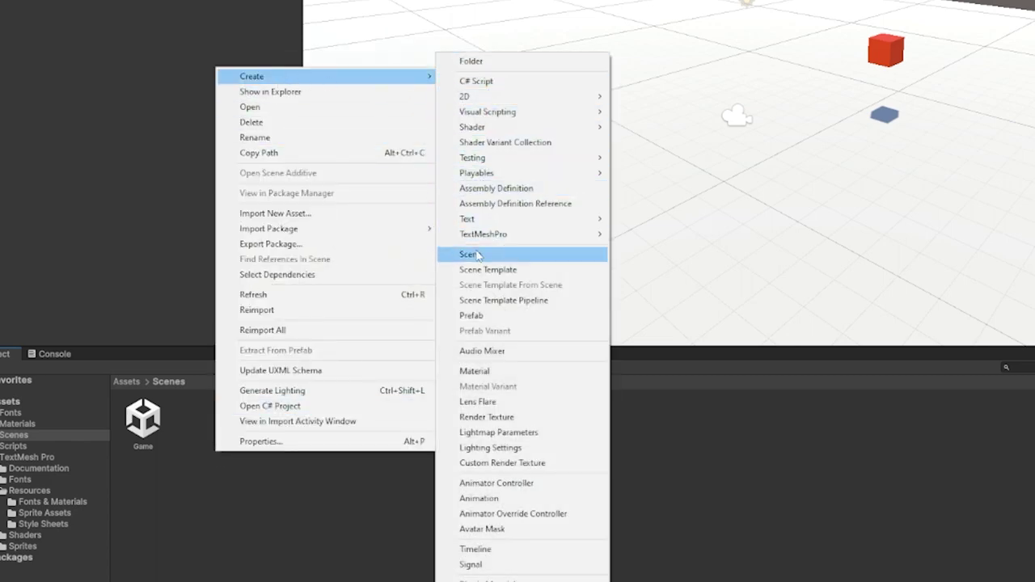
left_click(470, 254)
type("Game")
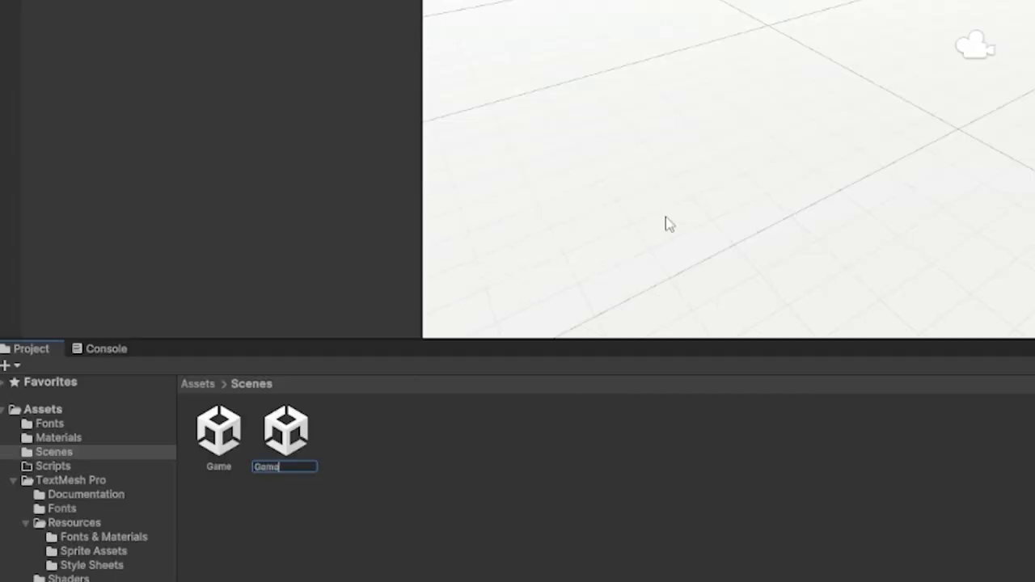
type("O")
type("ver")
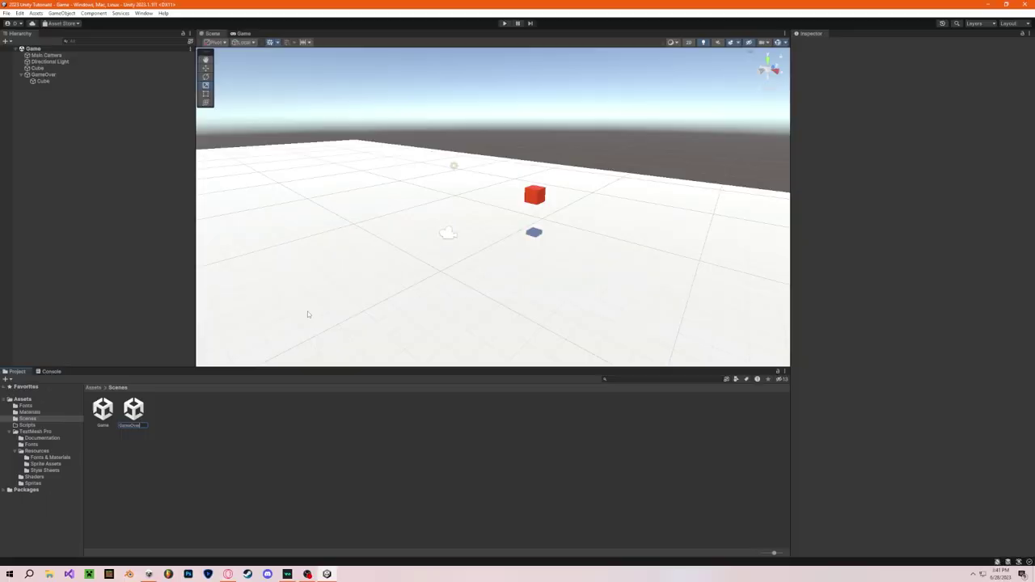
key("Return")
double_click(134, 409)
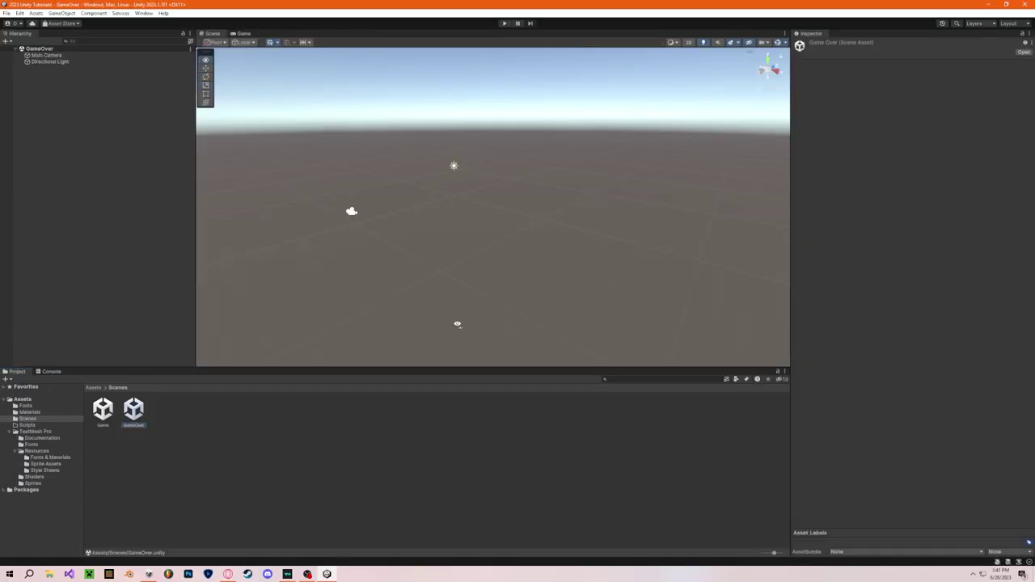
right_click_drag(443, 275, 463, 258)
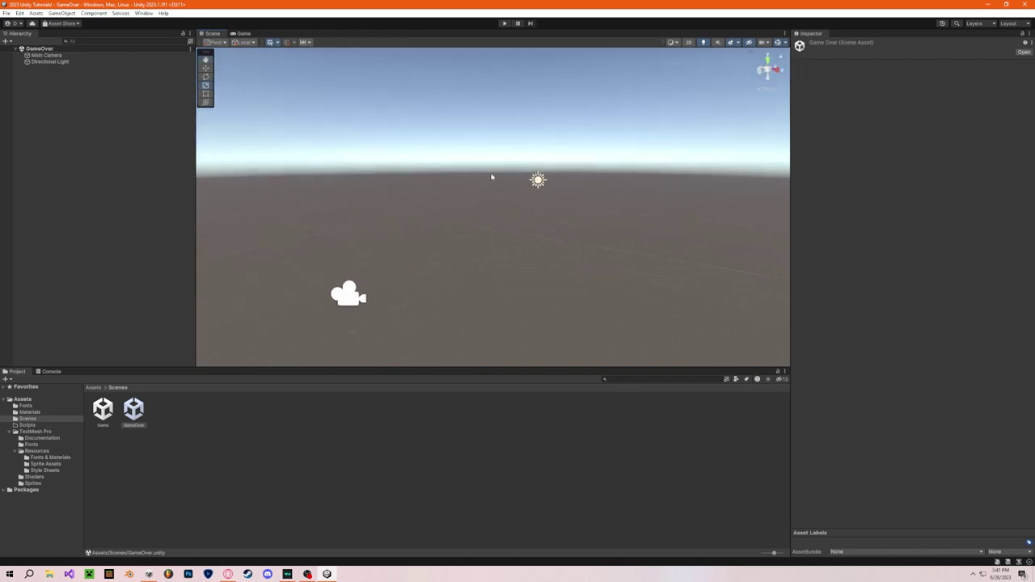
Open the Game scene, run it in play mode to check the red cube above the floor, and stop it
double_click(103, 409)
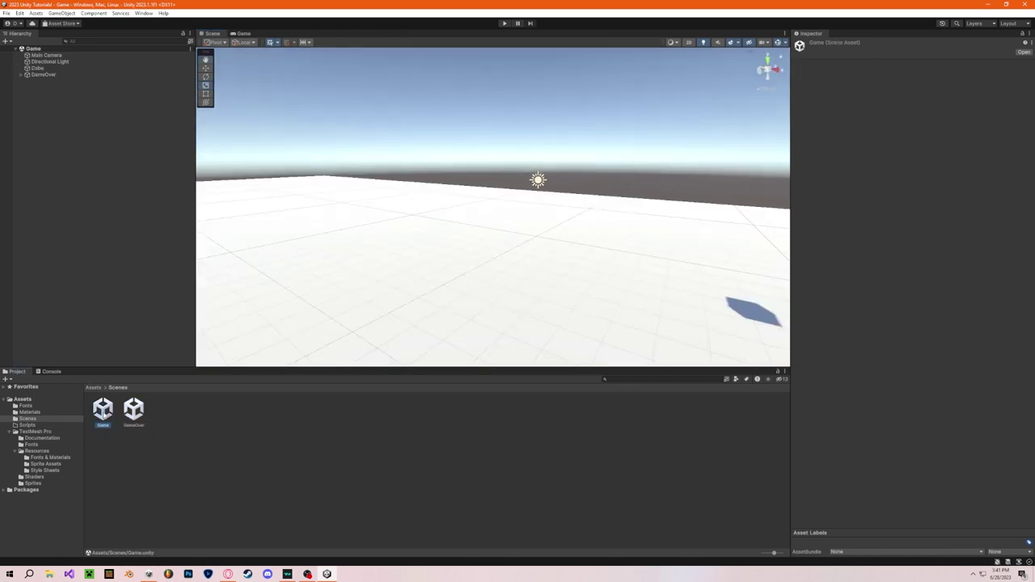
right_click_drag(429, 303, 510, 243)
key("s")
key("w")
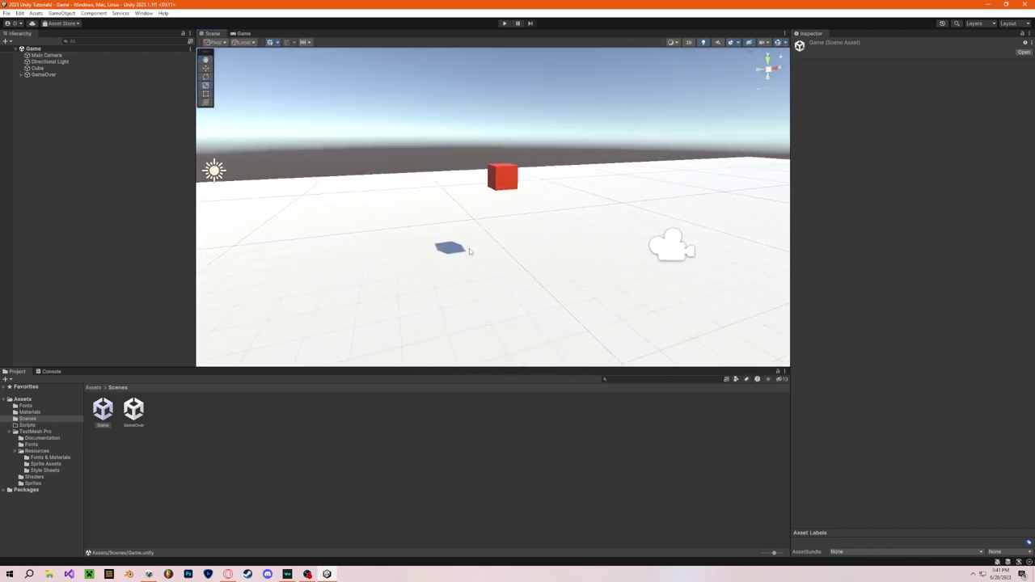
left_click(503, 24)
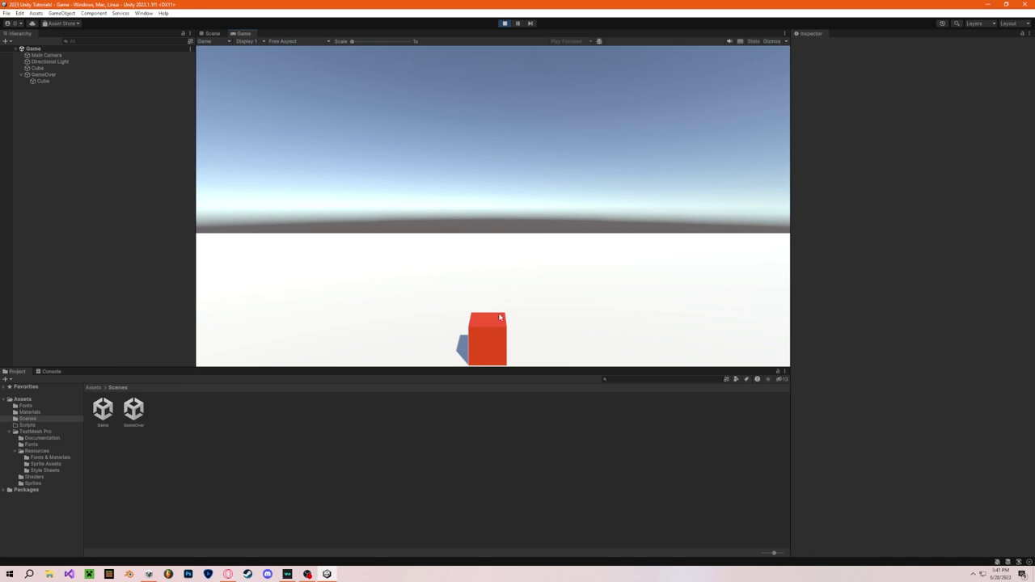
left_click(503, 23)
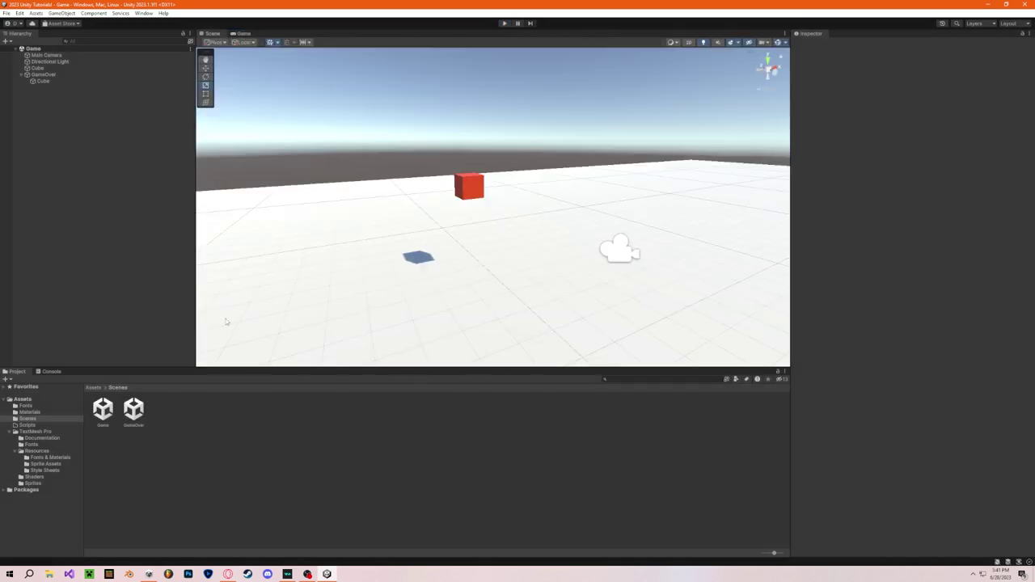
Open the GameOver scene to look at it, and return to the Game scene
double_click(134, 409)
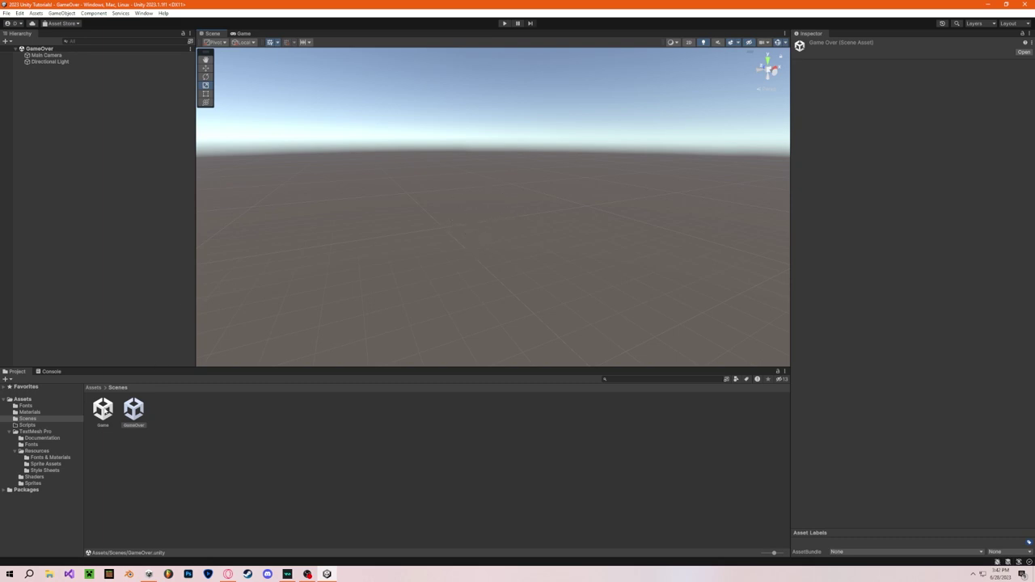
double_click(103, 409)
left_click(509, 24)
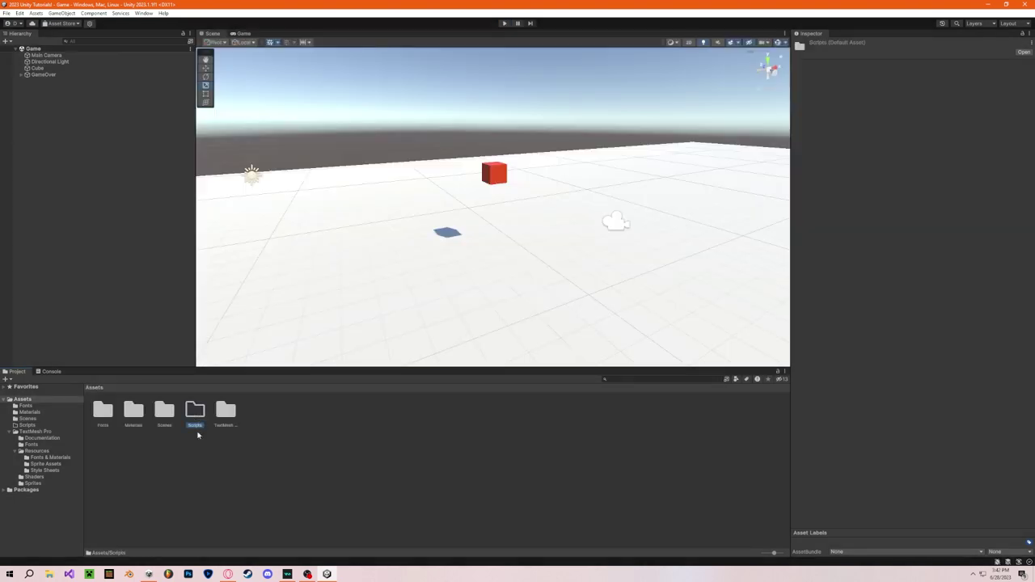
Create a new C# script named GameOver in the Scripts folder
left_click(197, 445)
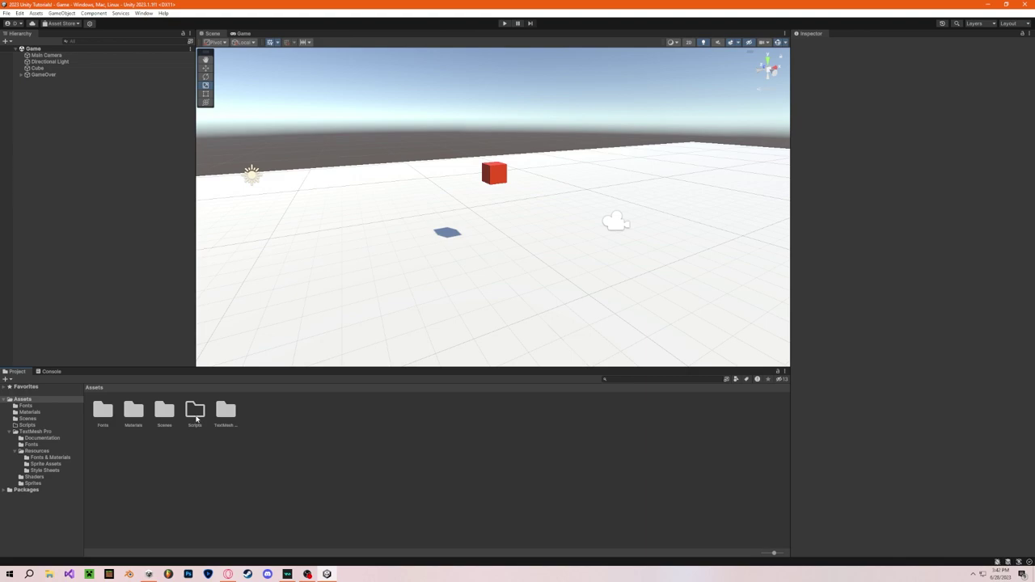
double_click(195, 418)
right_click(134, 426)
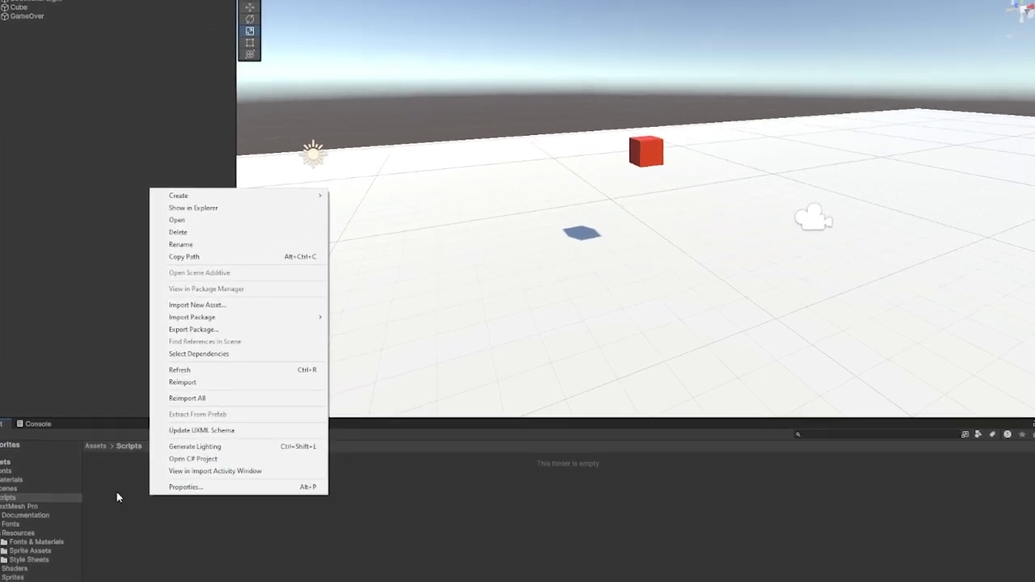
mouse_move(208, 203)
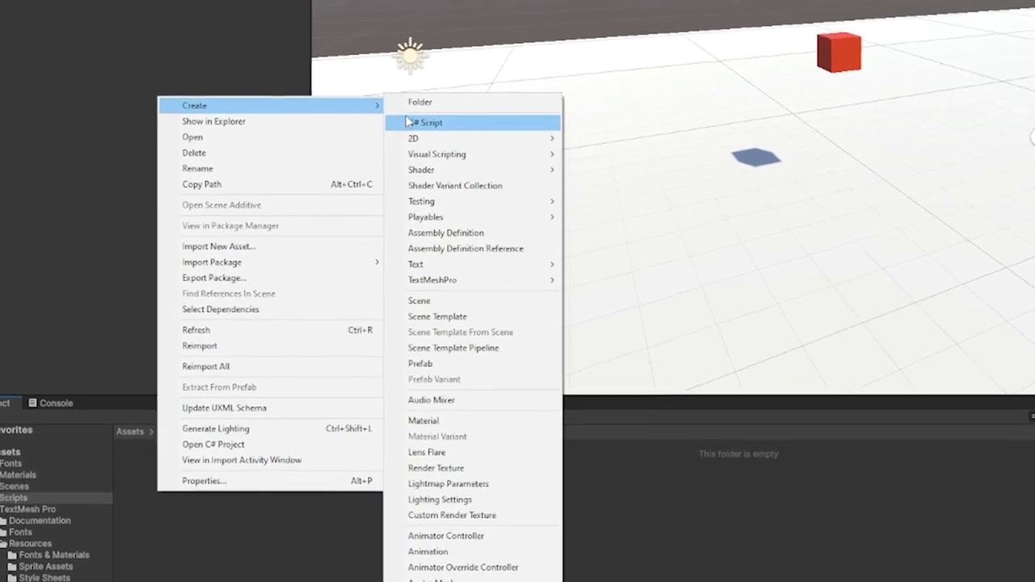
left_click(394, 160)
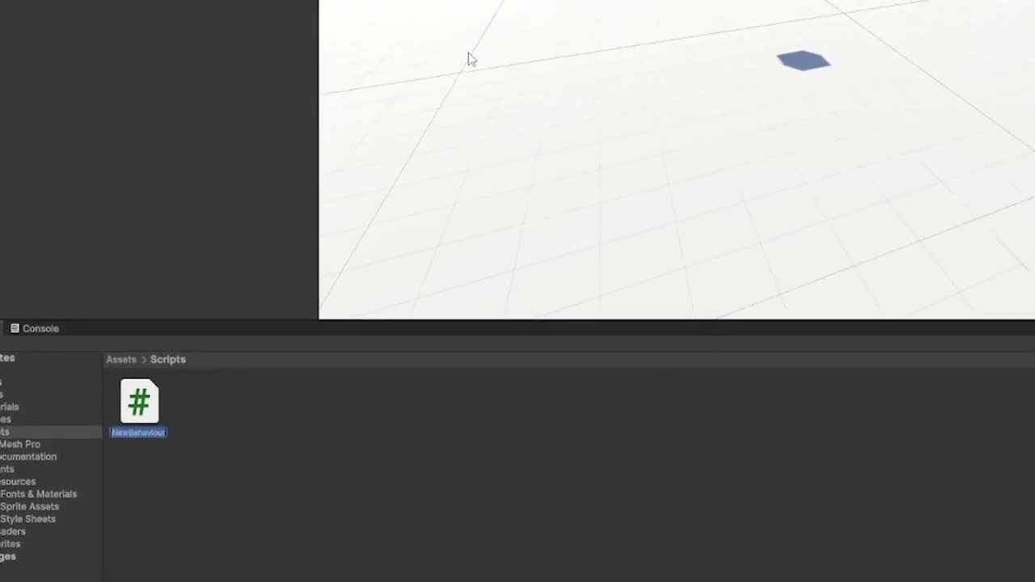
type("GameC")
type("ver")
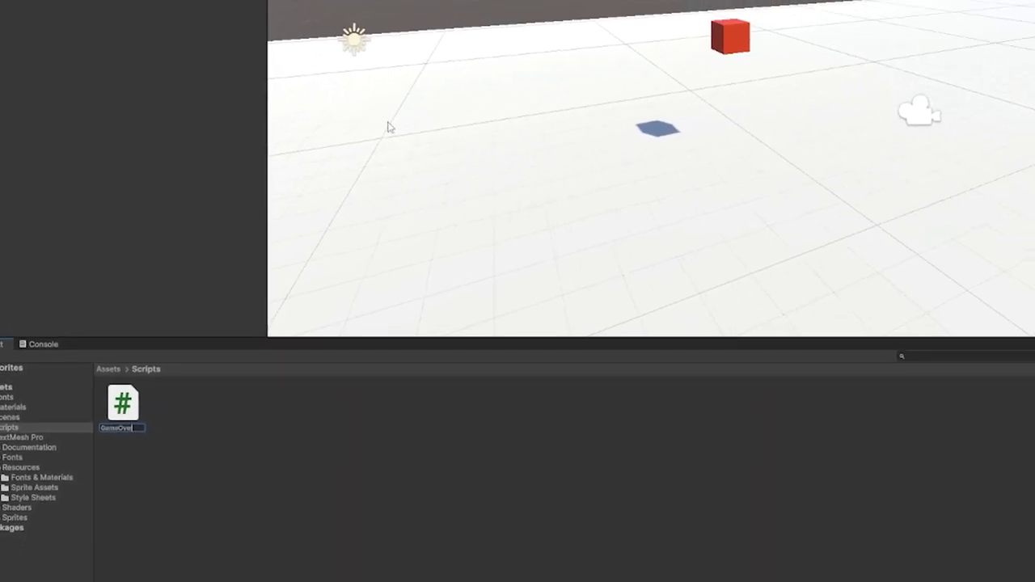
key("Return")
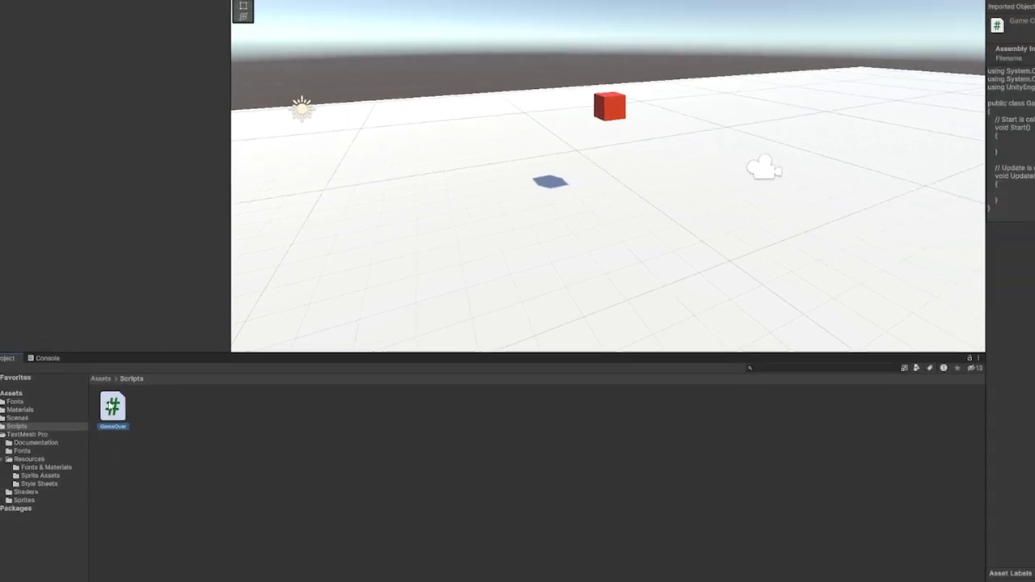
Open the GameOver script in Visual Studio and delete the default Start and Update methods with their comments
double_click(110, 406)
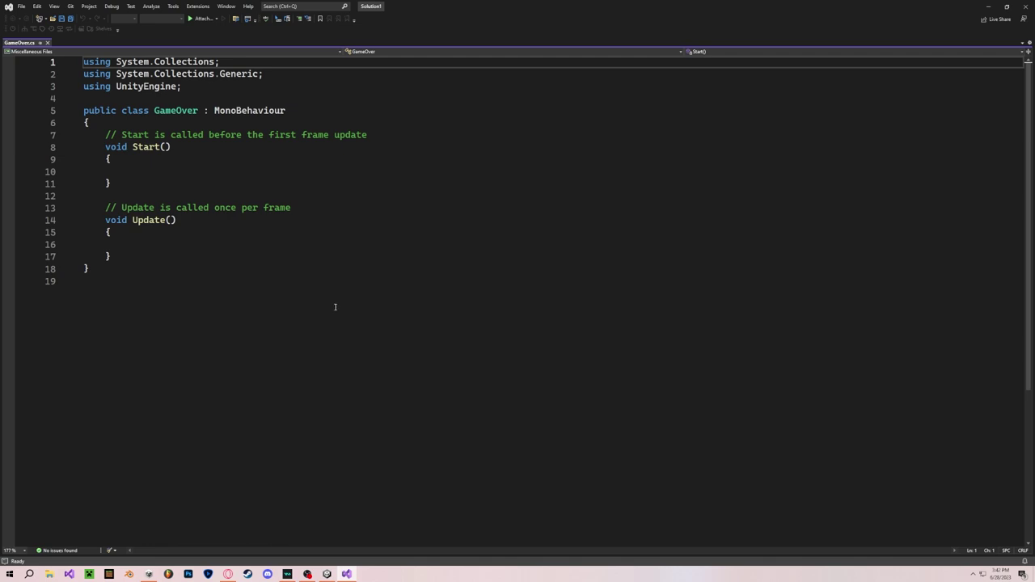
left_click_drag(123, 260, 84, 135)
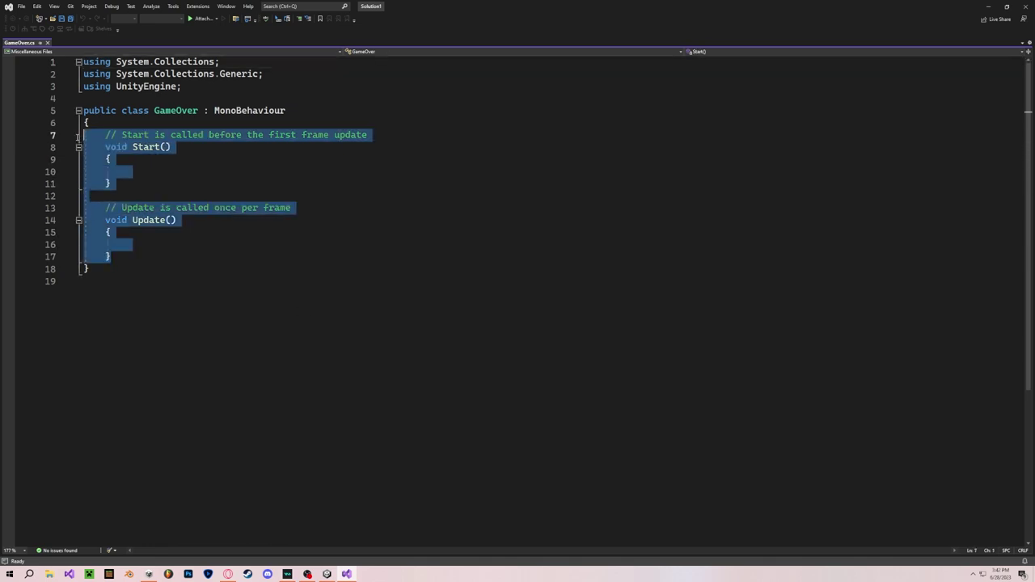
key("Delete")
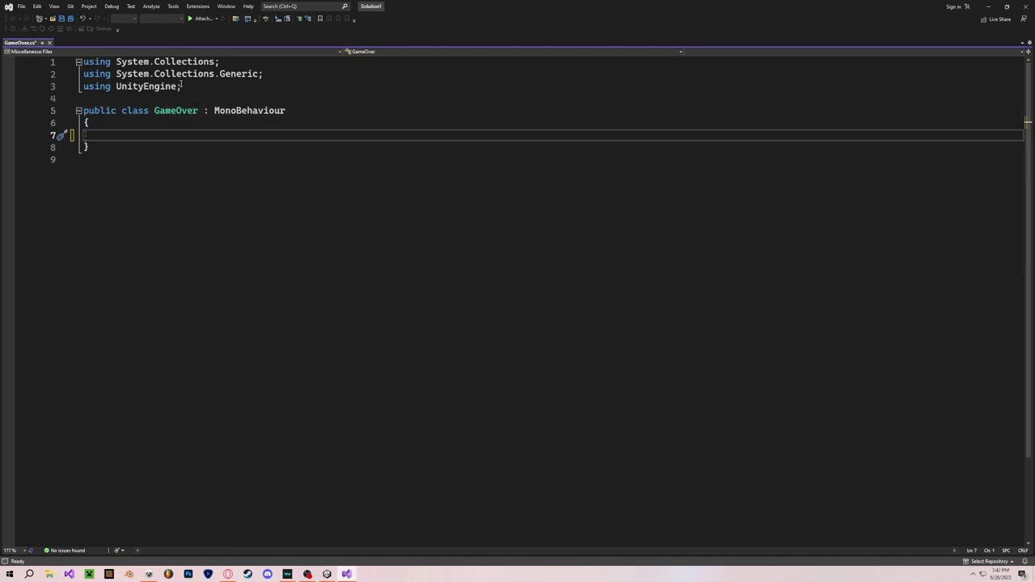
Add the directive "using UnityEngine.SceneManagement;" below the existing using UnityEngine line
left_click(183, 85)
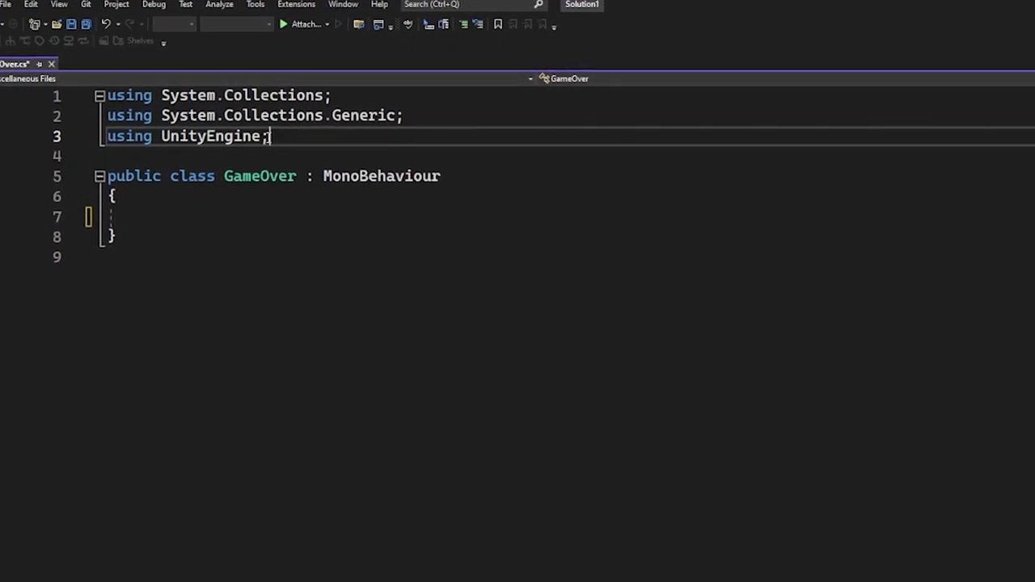
key("ctrl+d")
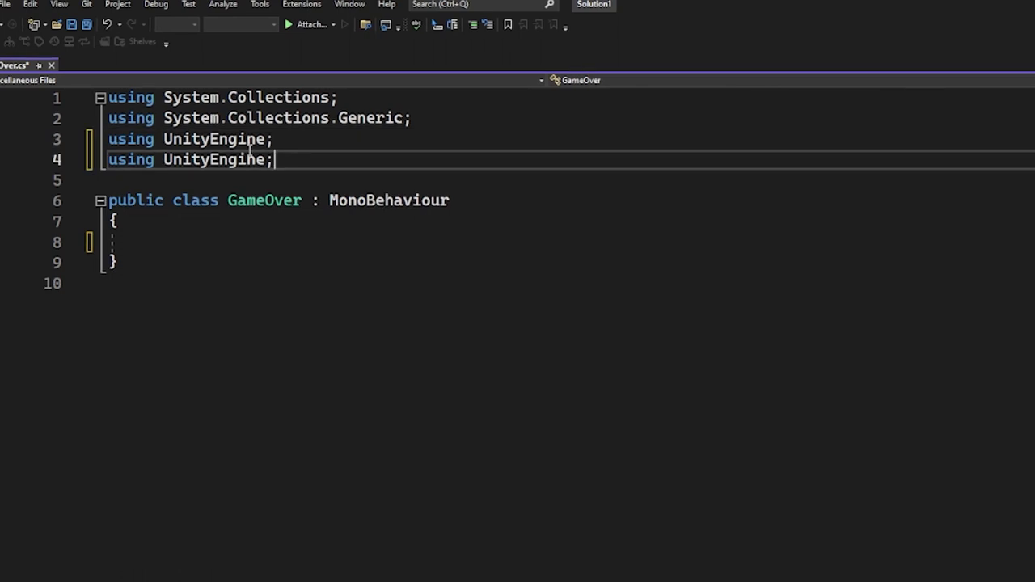
key("Left")
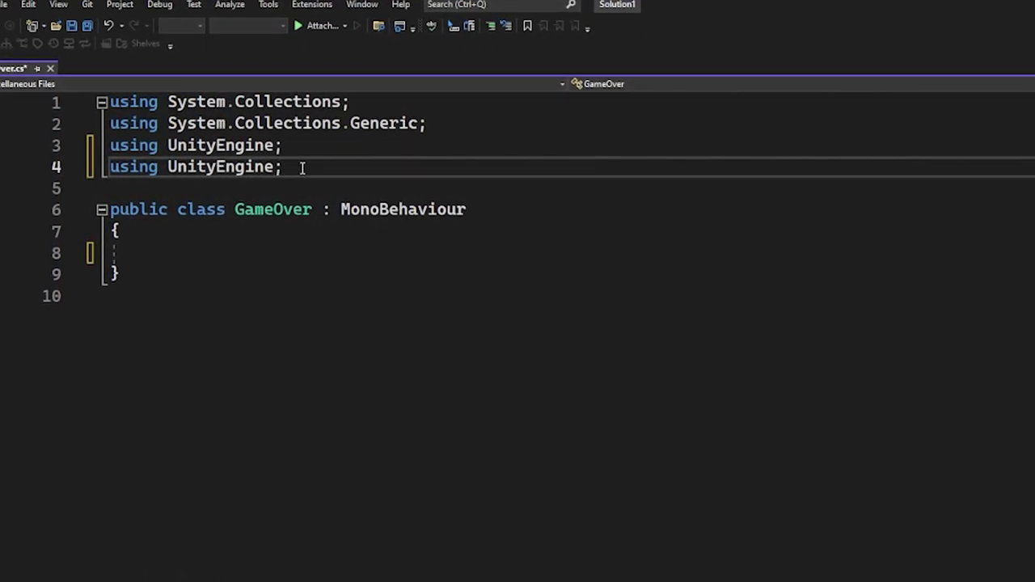
type(".SceneMa")
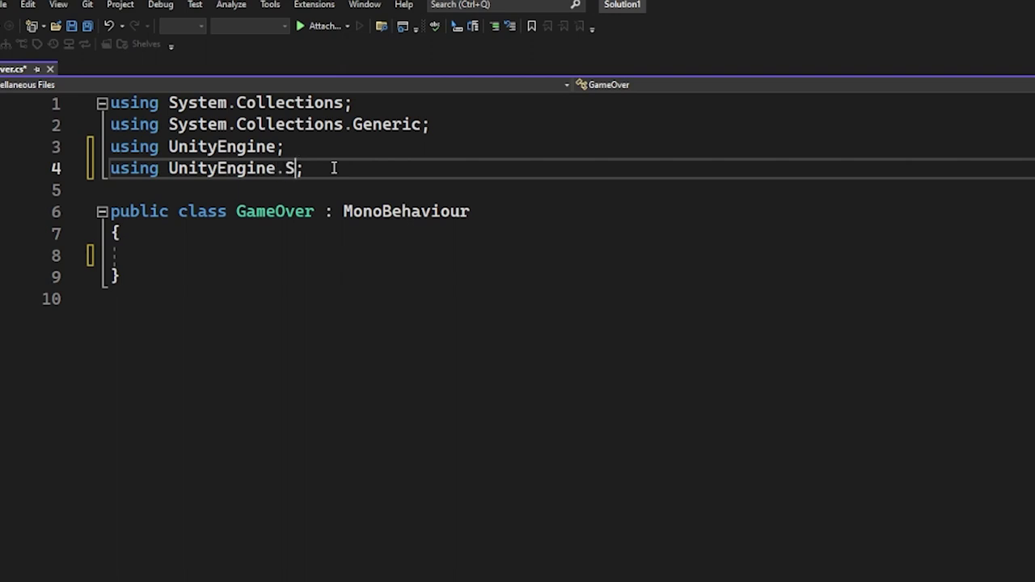
type("nagement")
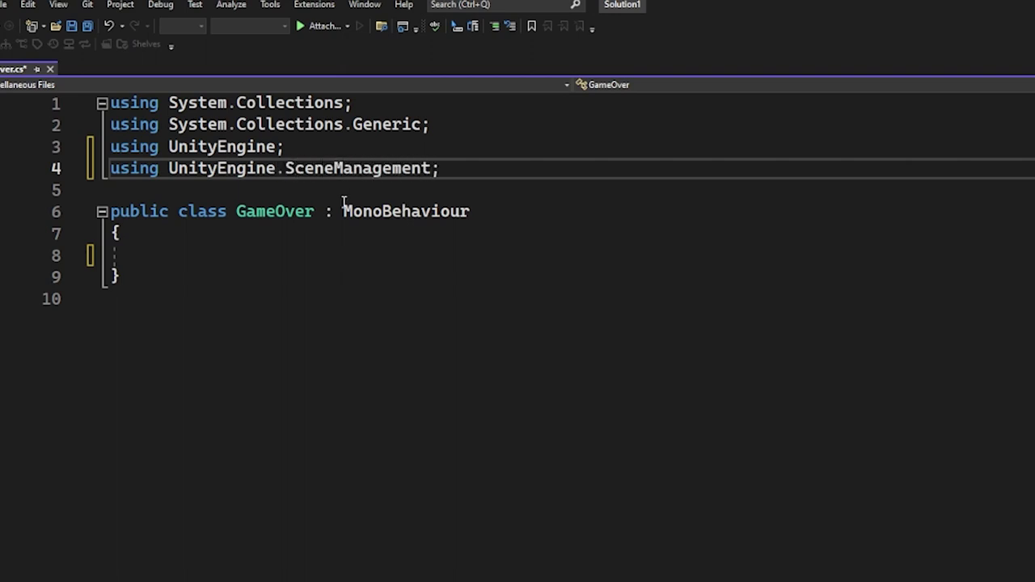
Add the method "void OnCollisionEnter(Collision collision)" with an empty body inside the GameOver class
left_click(219, 253)
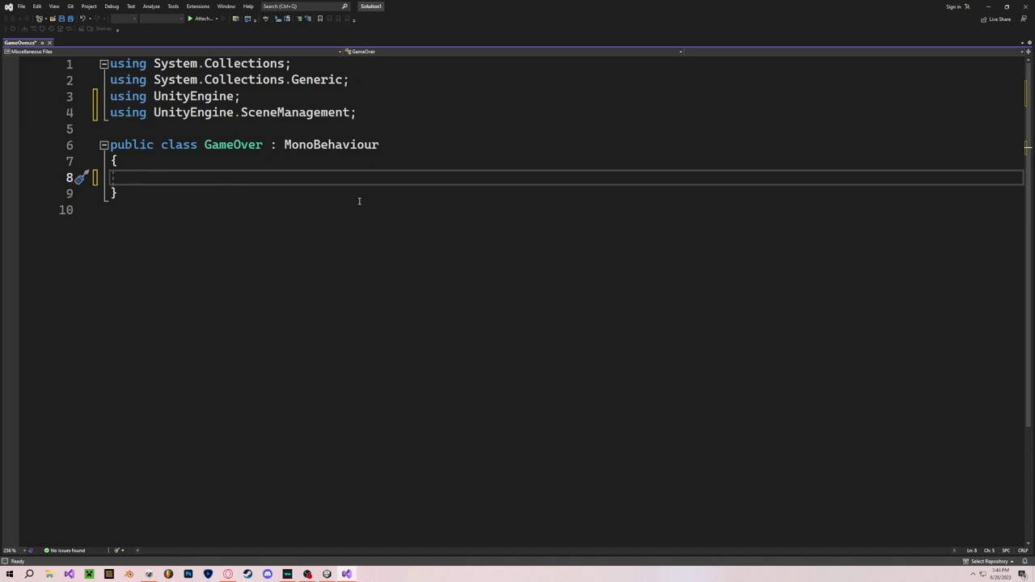
type("void OnCollision")
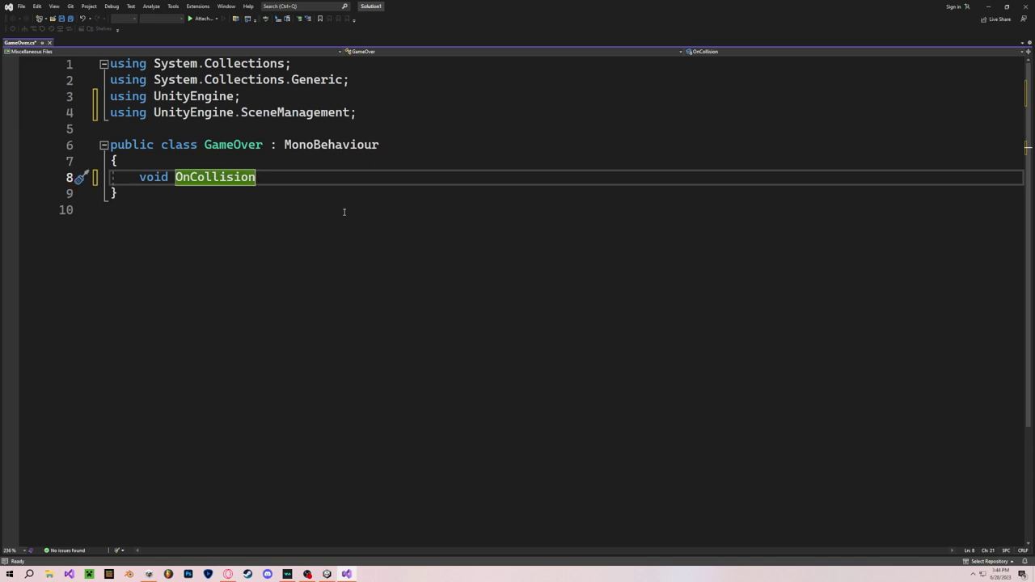
type("Ente")
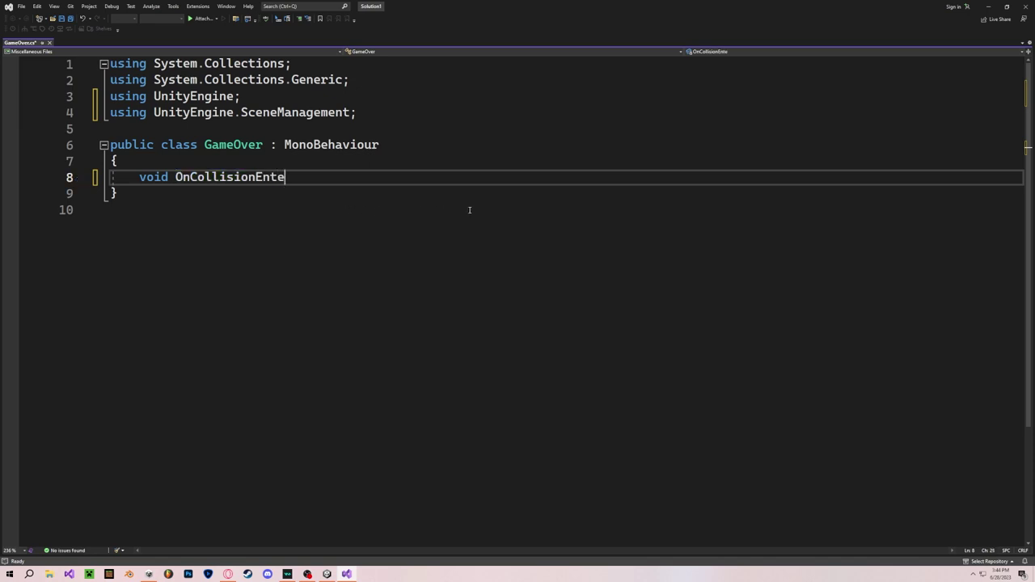
type("r(Collisio")
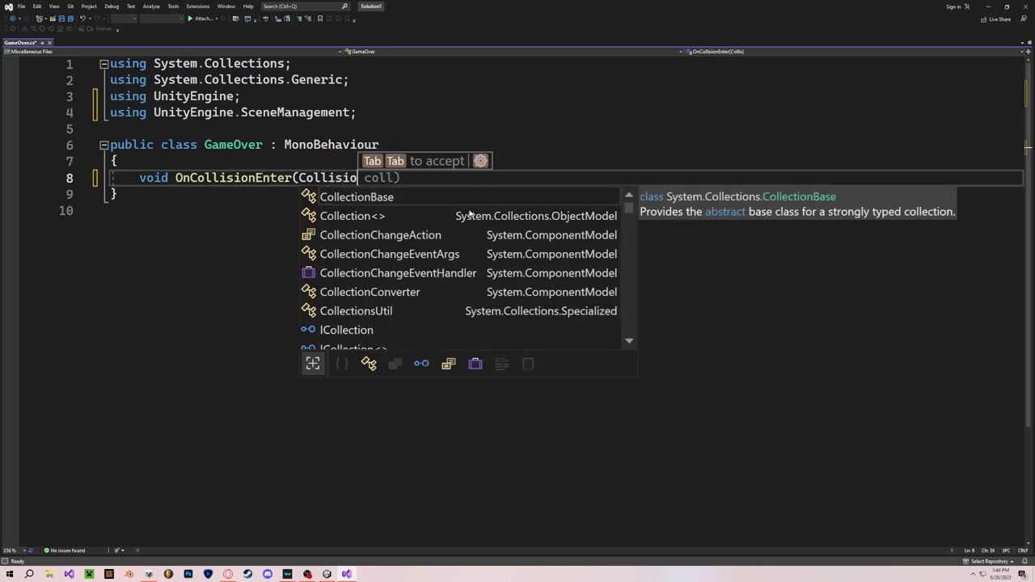
type("n collision)")
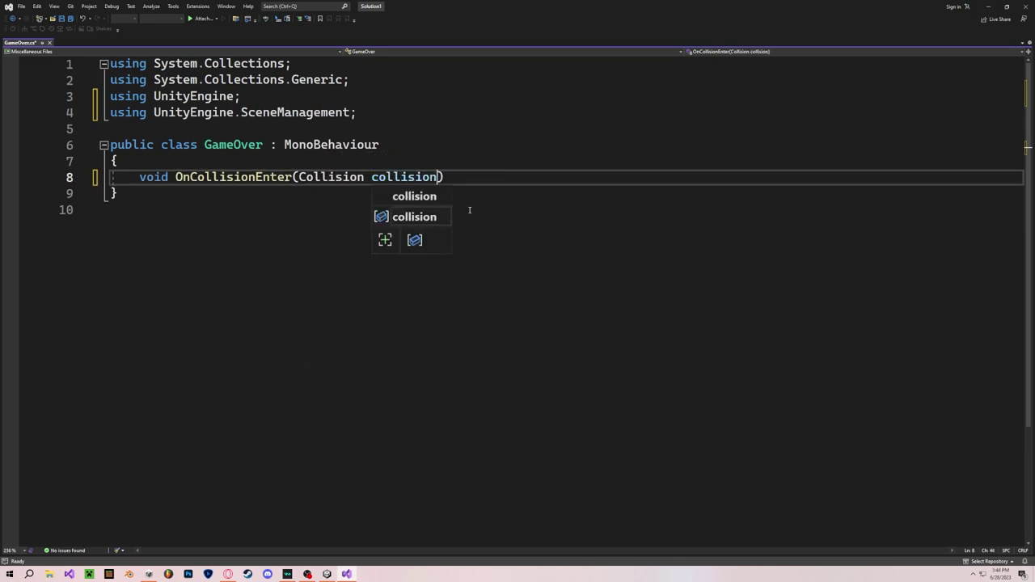
key("Return")
type("{")
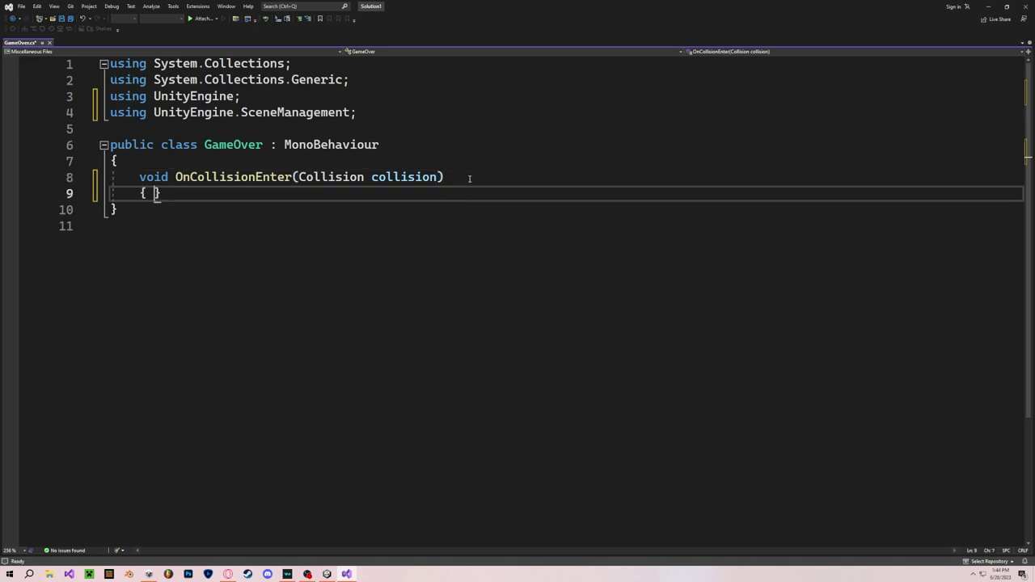
key("Return")
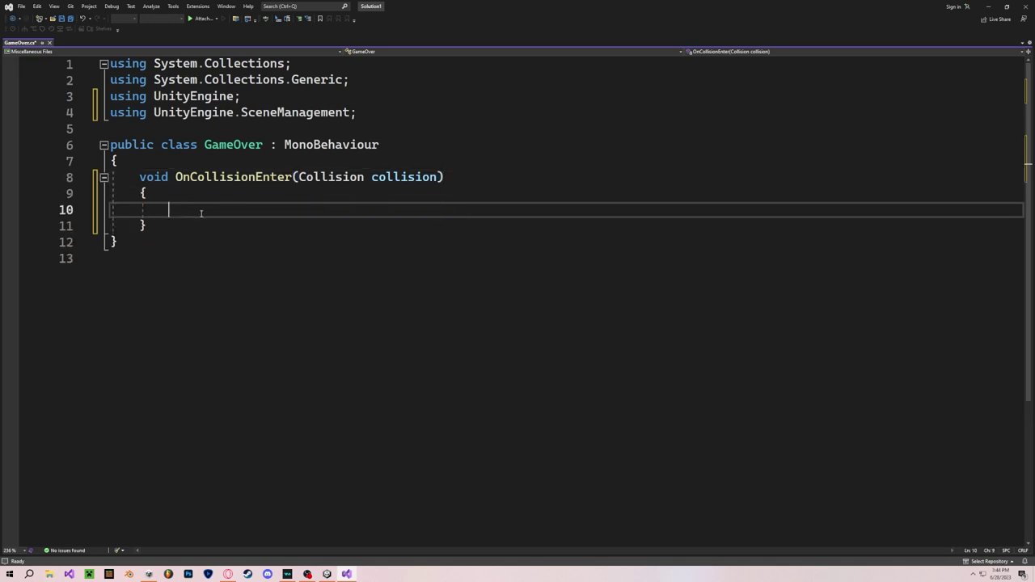
Add the block "if (collision.gameObject.tag == "Player")" with empty braces inside OnCollisionEnter
type("if (")
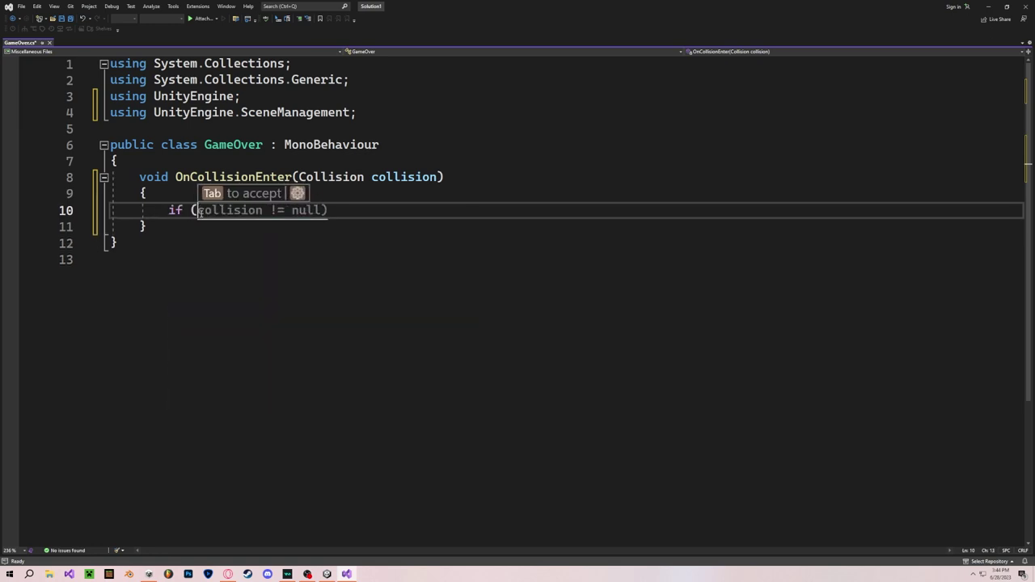
type("collision")
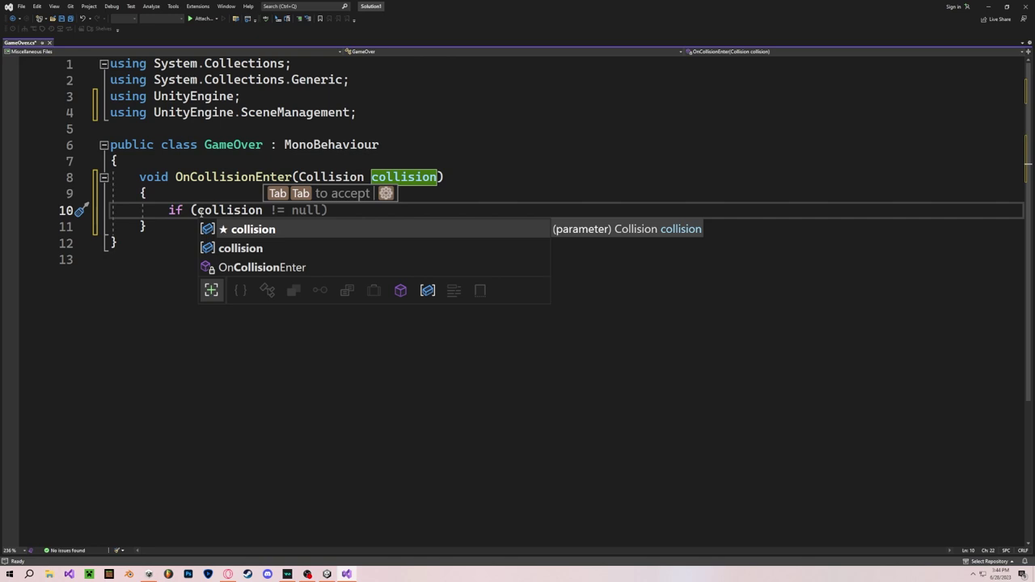
type(".gameObject")
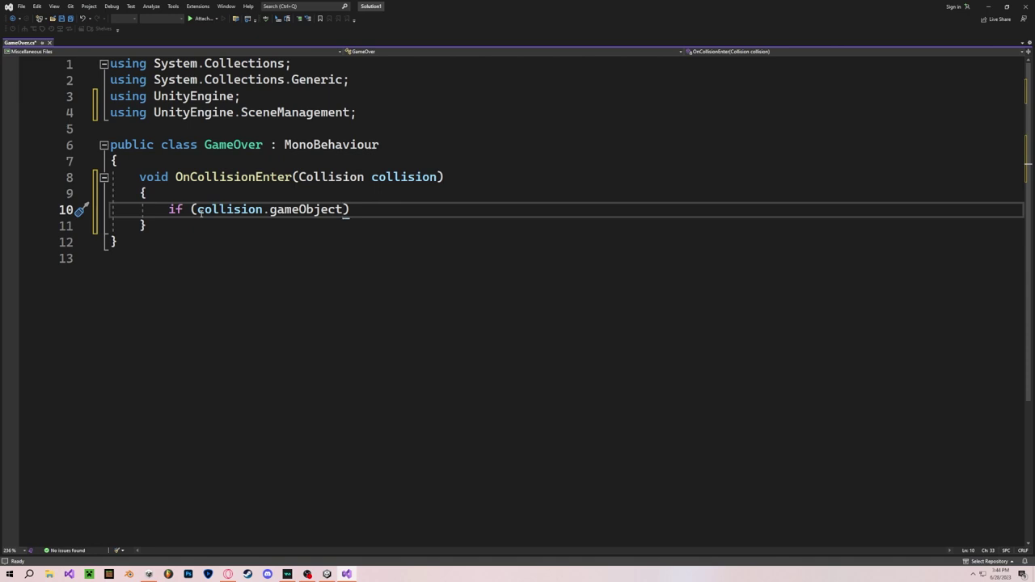
type(".tag == \"Player\"")
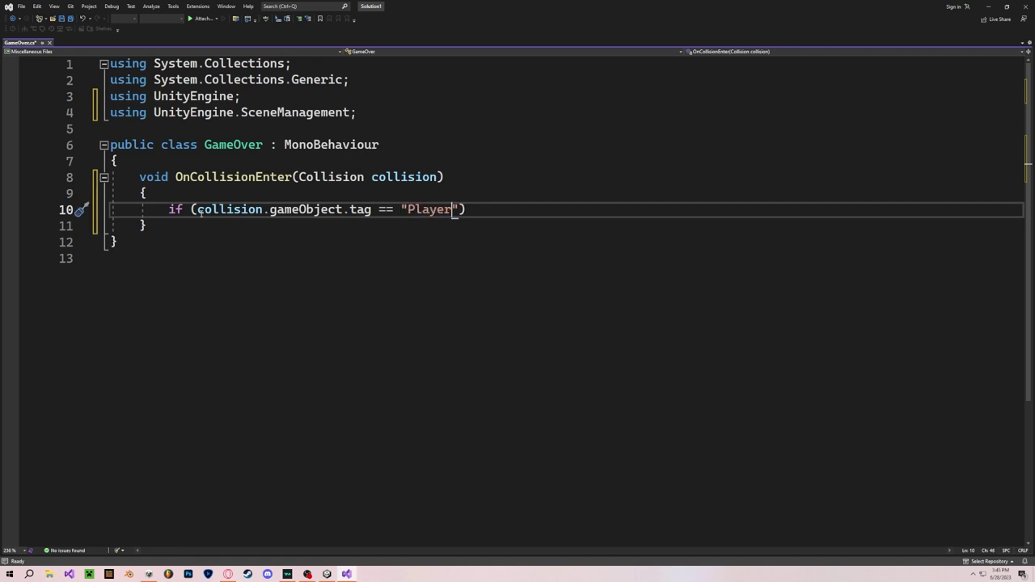
type(")")
key("Return")
type("{")
key("Return")
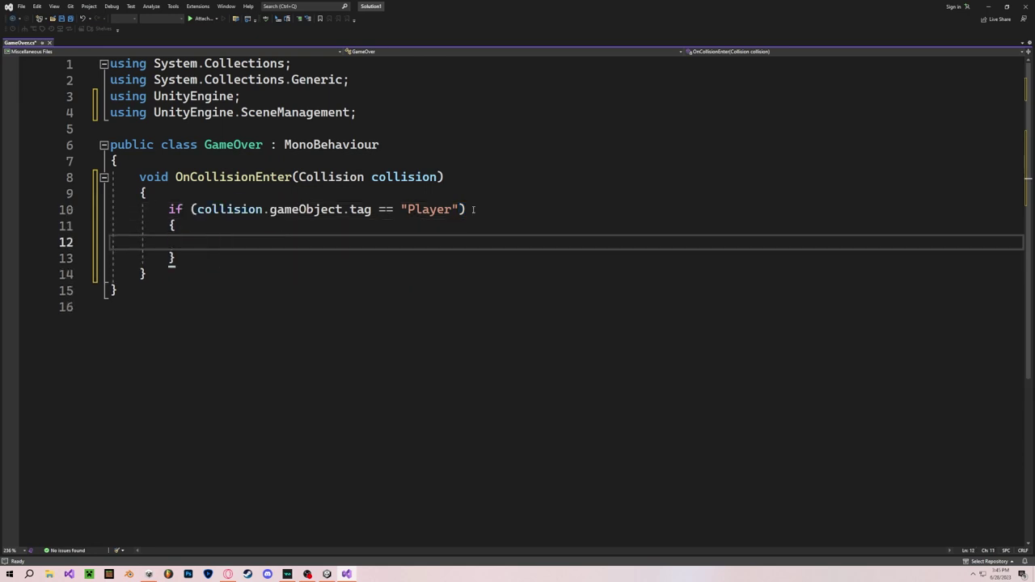
Write the call SceneManager.LoadScene(1) inside the Player tag check of the GameOver script
type("Scene")
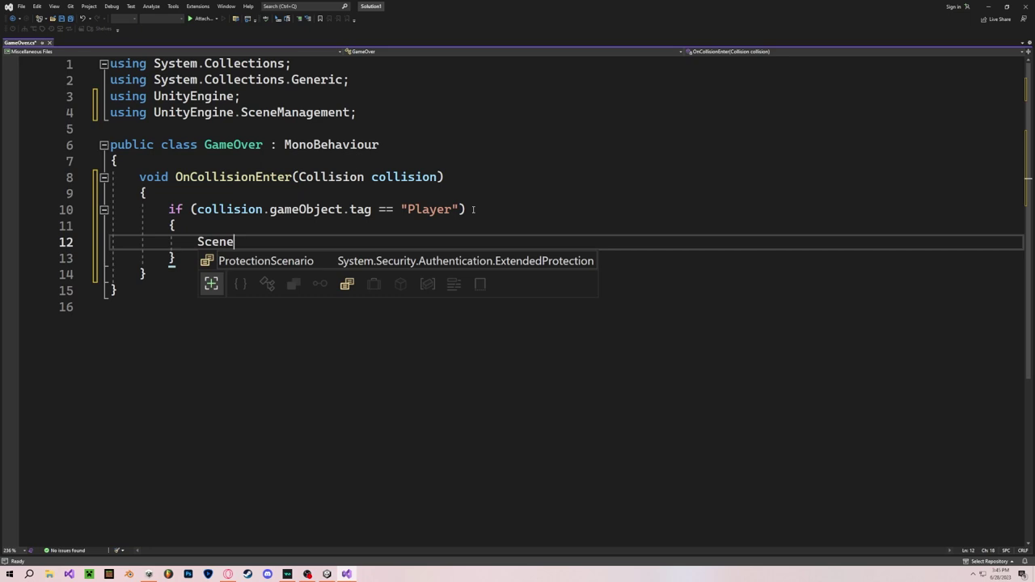
type("Manager")
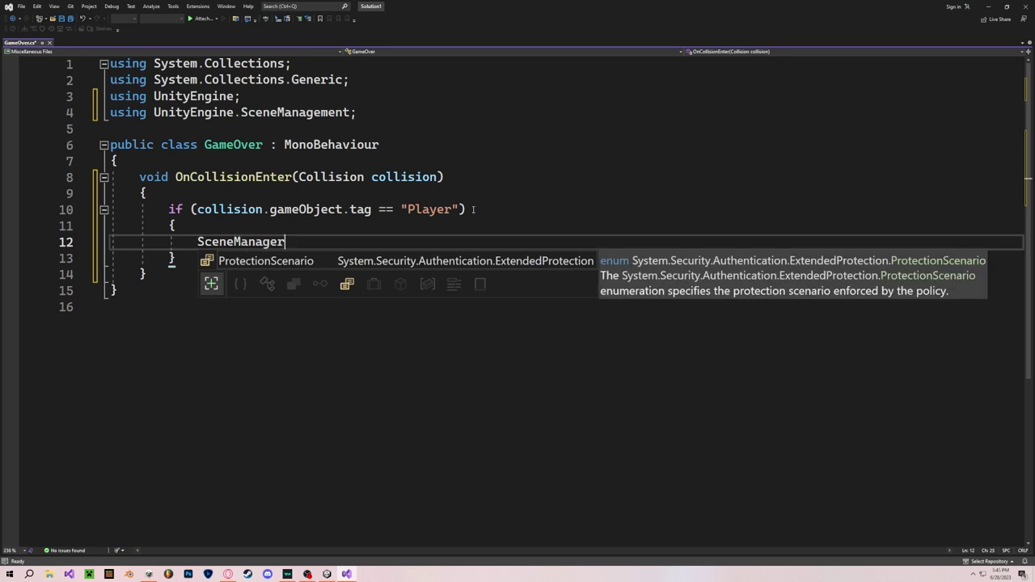
type(".LoadSce")
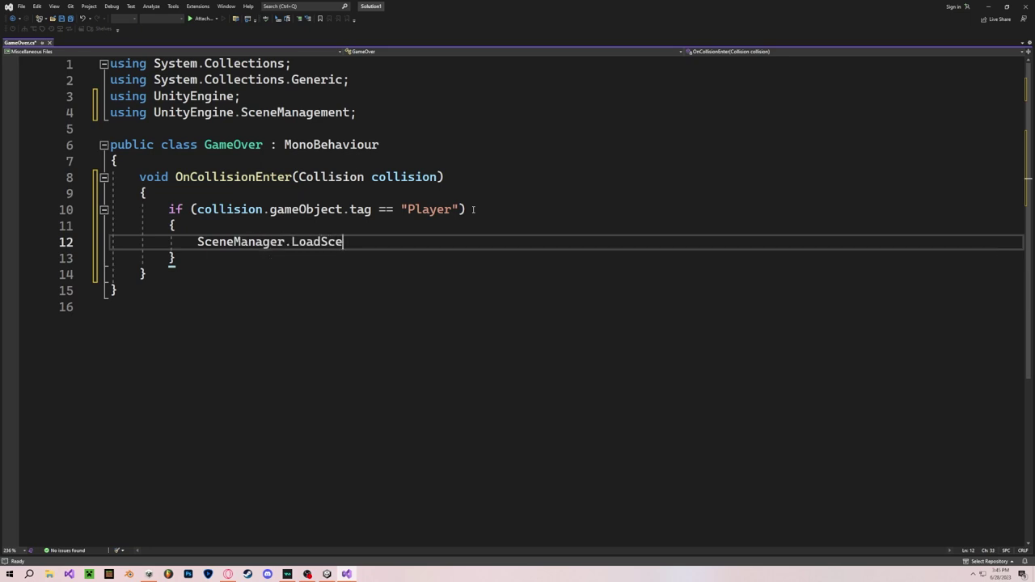
type("ne")
type("(")
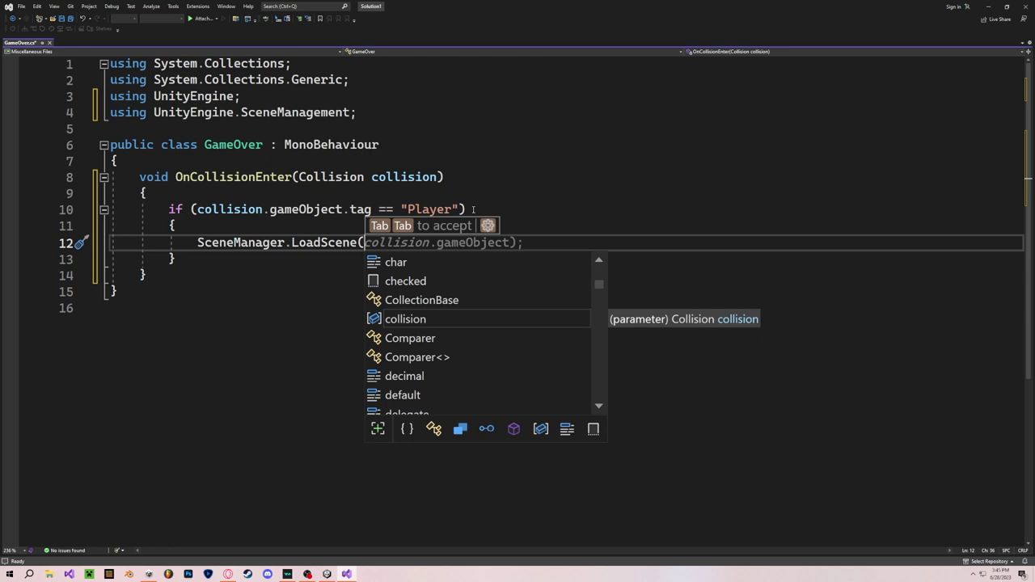
key("Escape")
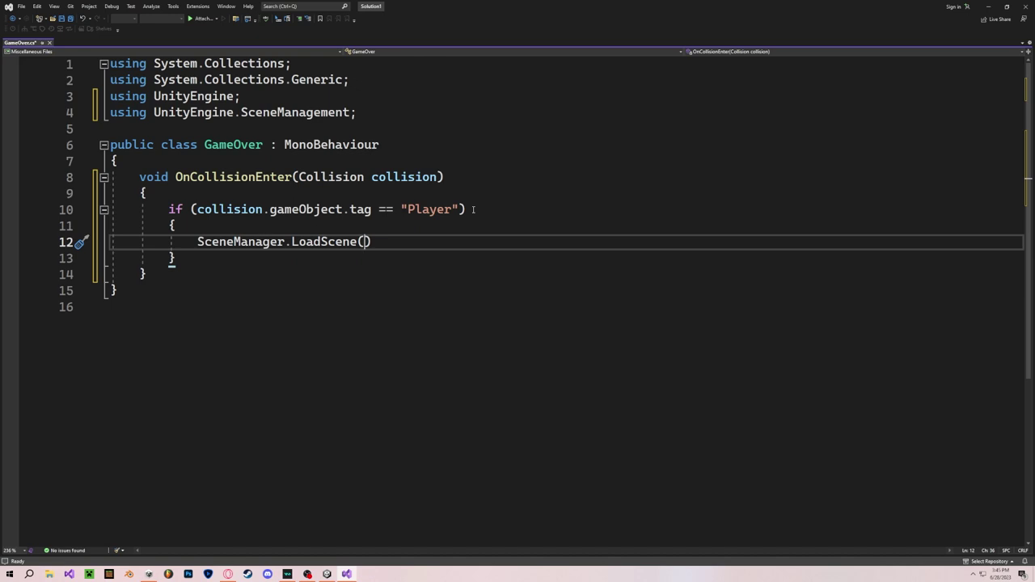
type("1")
Switch to Unity, clear the scenes list in Build Settings and add the open Game scene to it
key("alt+Tab")
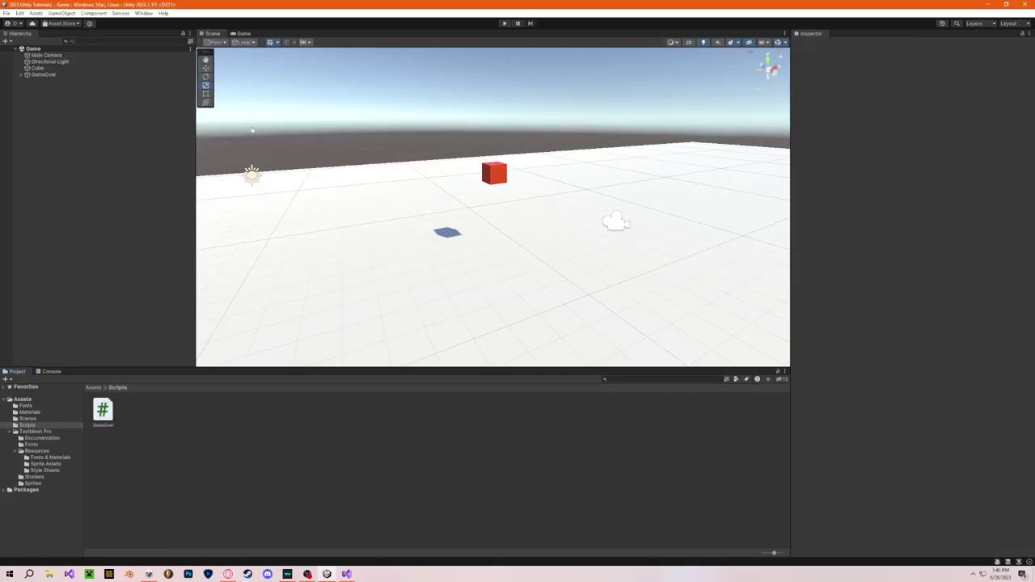
left_click(6, 13)
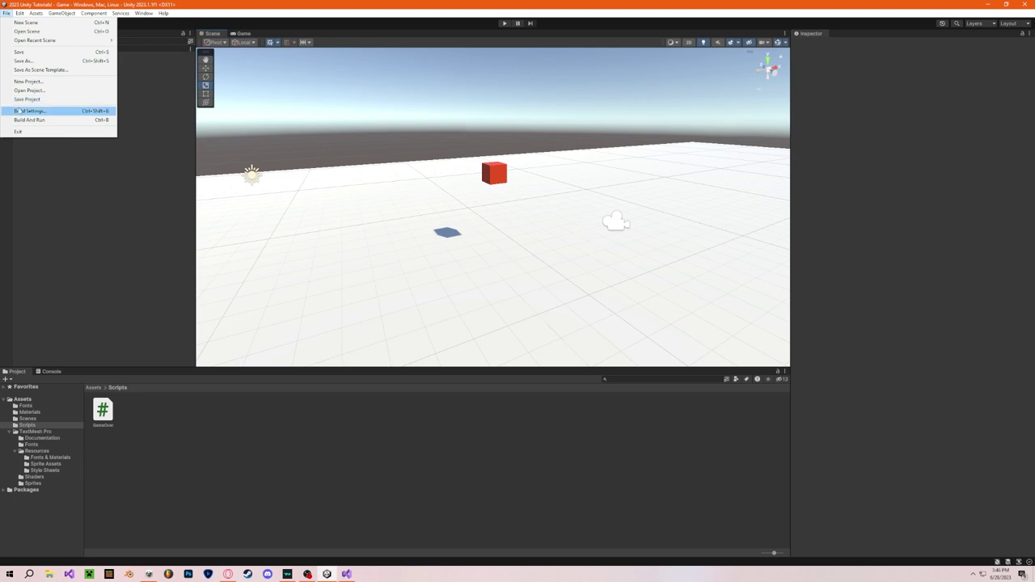
left_click(36, 111)
left_click_drag(361, 194, 369, 190)
left_click(383, 218)
key("Delete")
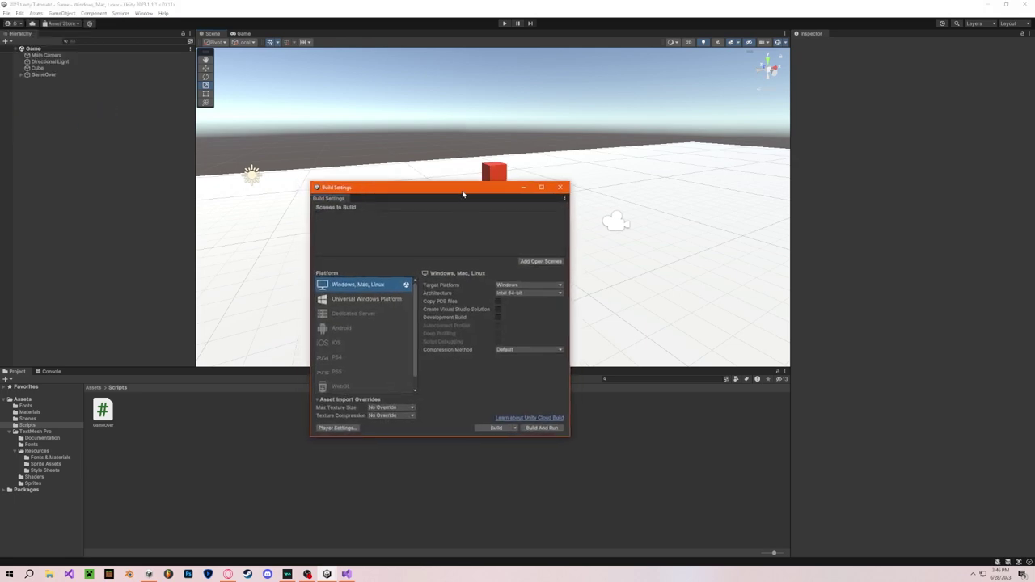
left_click(524, 263)
left_click(559, 187)
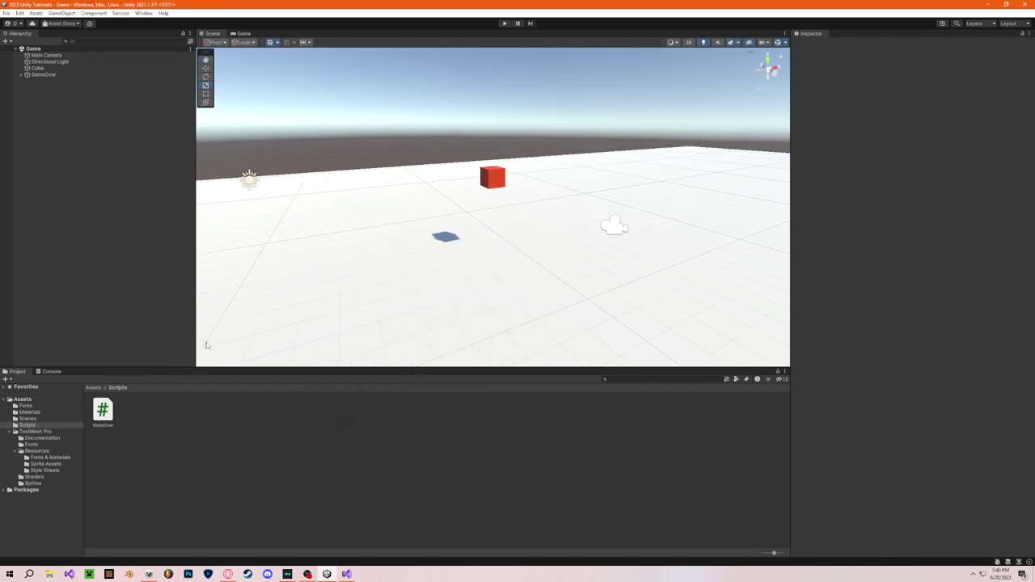
Open the GameOver scene from the Scenes folder and add it to the build's scene list after Game
left_click(94, 388)
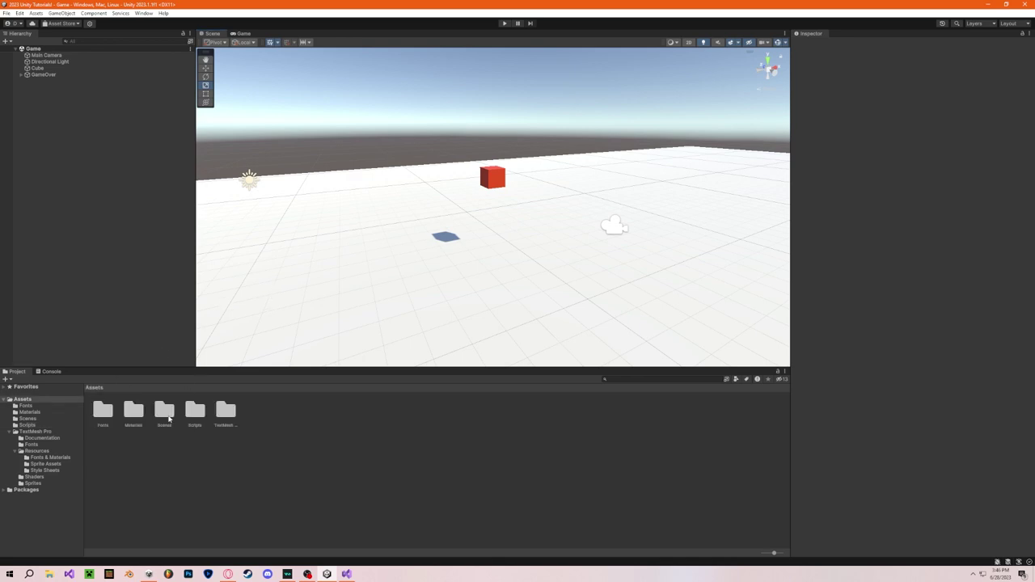
double_click(164, 410)
left_click(133, 409)
double_click(133, 409)
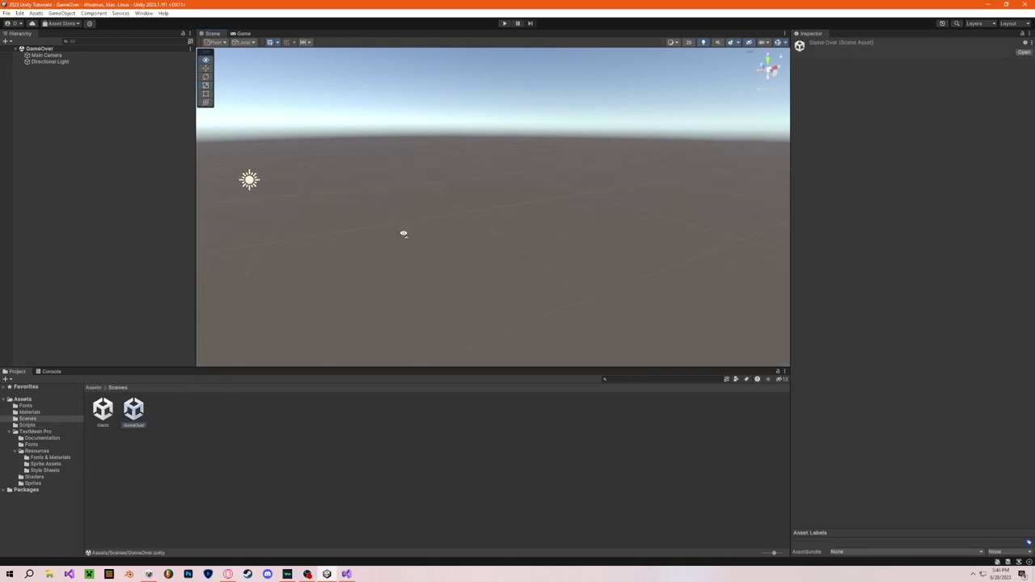
left_click(6, 13)
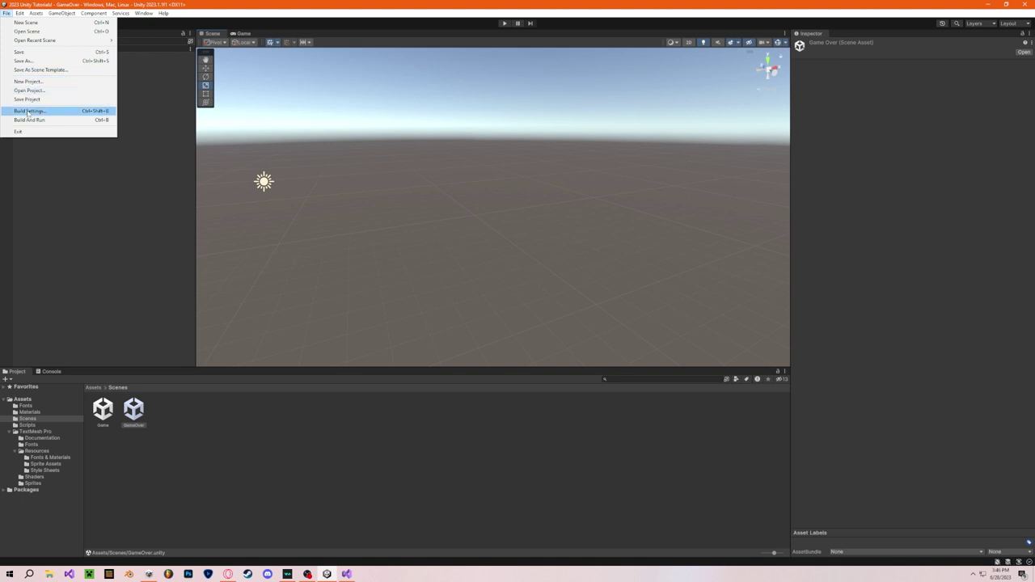
left_click(23, 112)
left_click(541, 262)
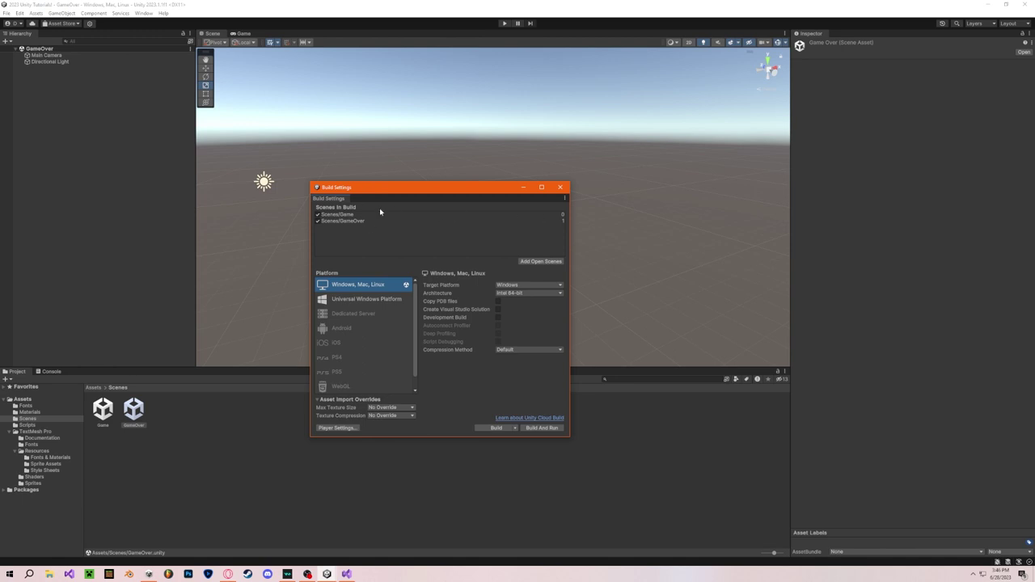
left_click(559, 187)
Return to Visual Studio, end the LoadScene(1) statement with a semicolon and save the GameOver script
key("alt+Tab")
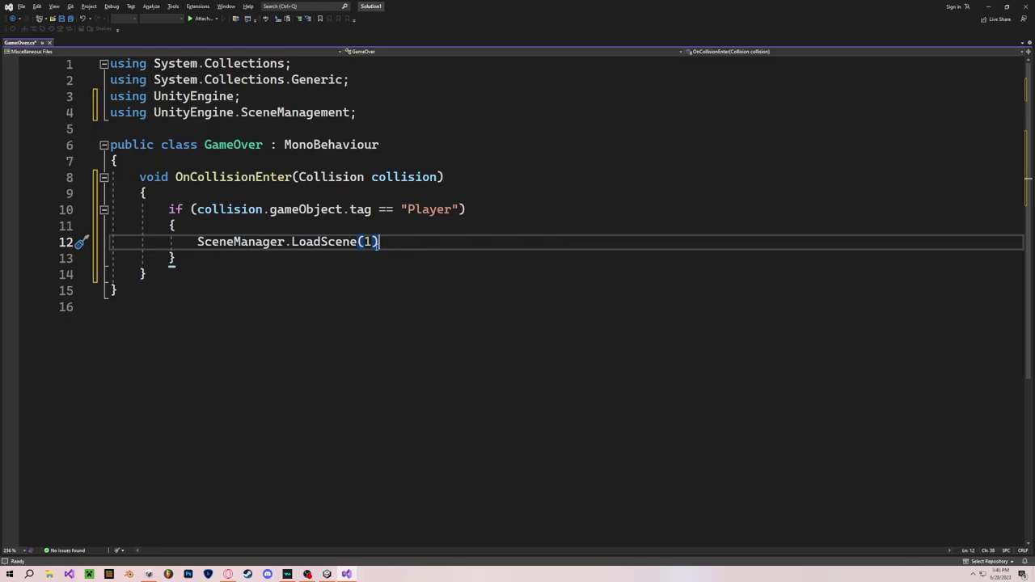
type(";")
key("BackSpace")
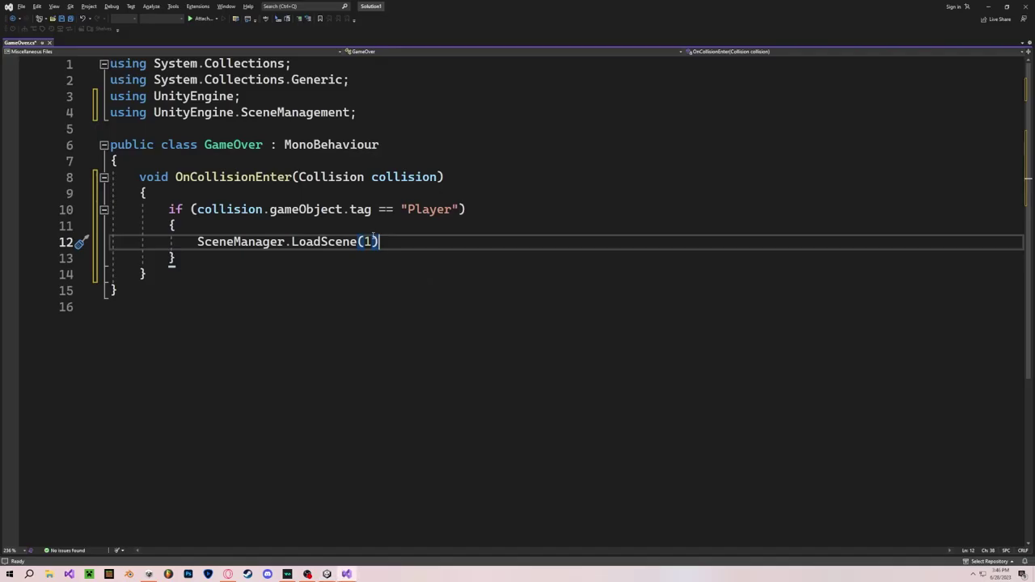
type(";")
key("ctrl+s")
Switch back to Unity and select the red cube in the Game scene
key("alt+Tab")
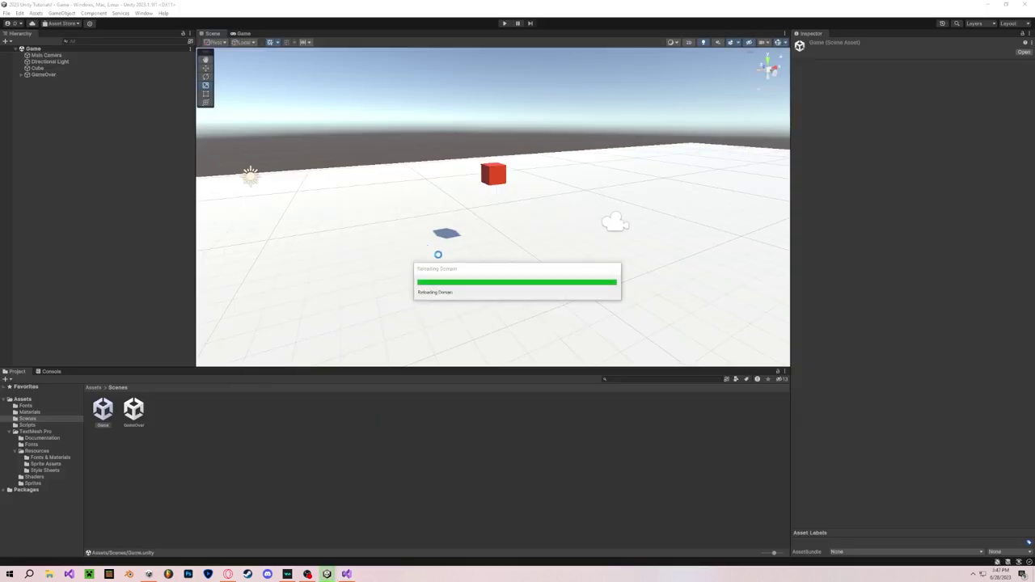
key("w")
right_click_drag(479, 279, 431, 259)
key("s")
left_click_drag(431, 259, 437, 255, "alt")
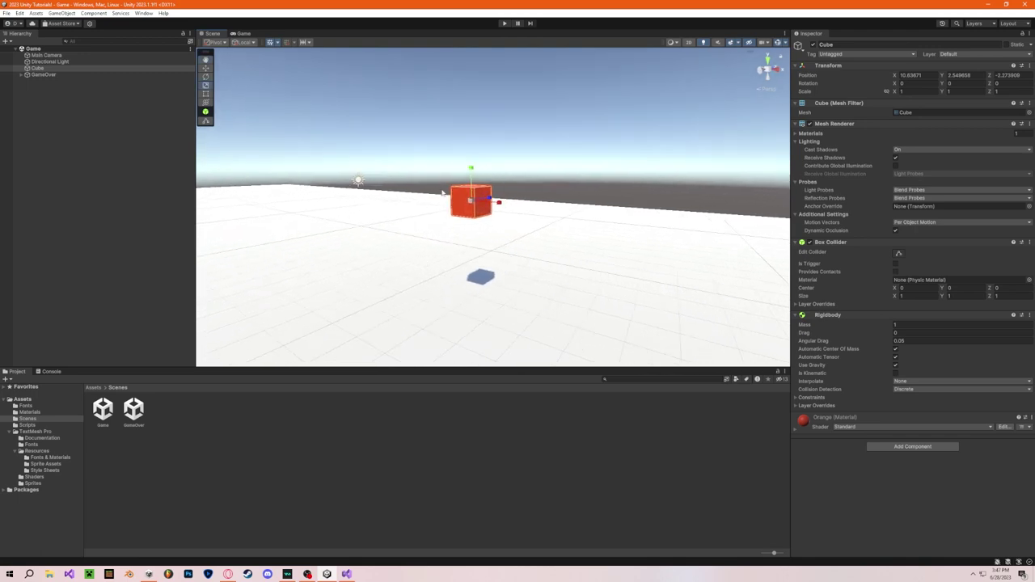
left_click_drag(459, 210, 515, 205, "alt")
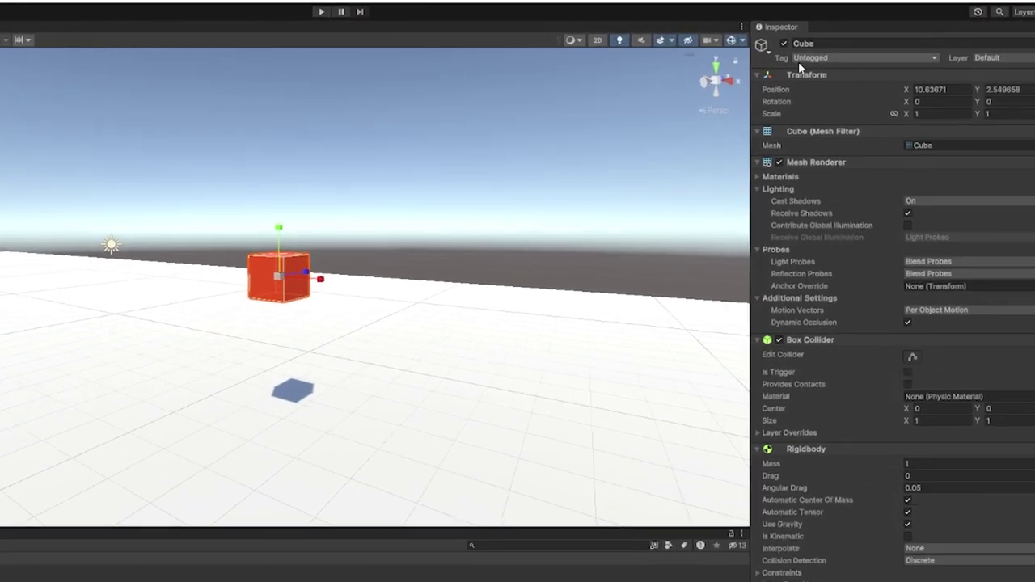
left_click(831, 55)
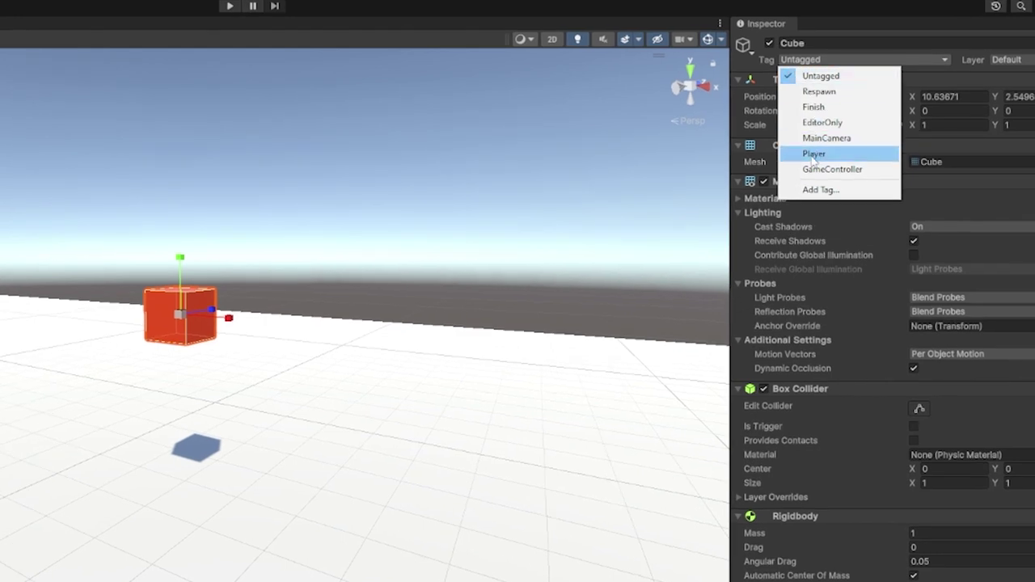
left_click(819, 189)
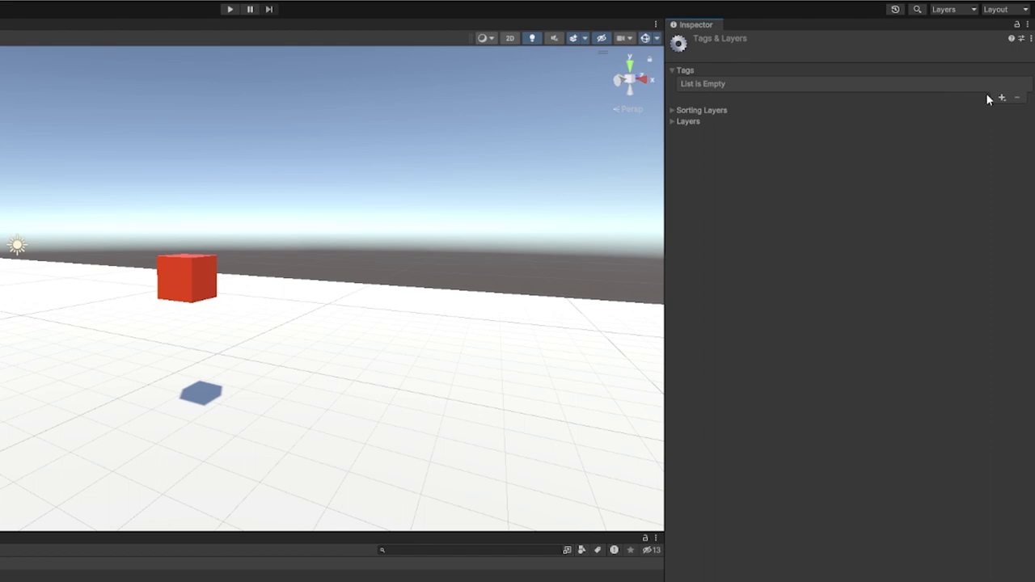
left_click(1000, 97)
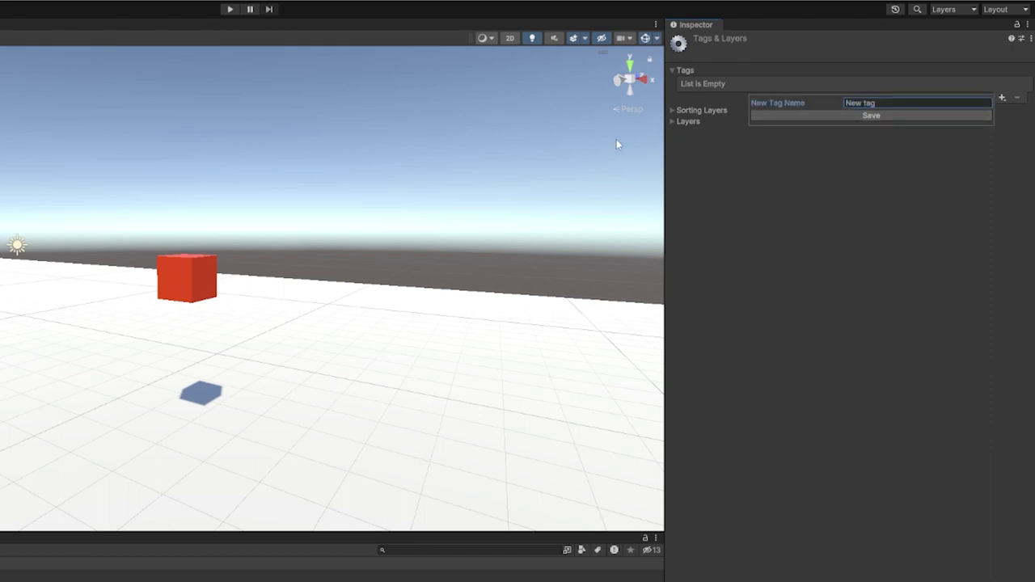
left_click(577, 128)
Set the red cube's tag to Player
left_click(212, 282)
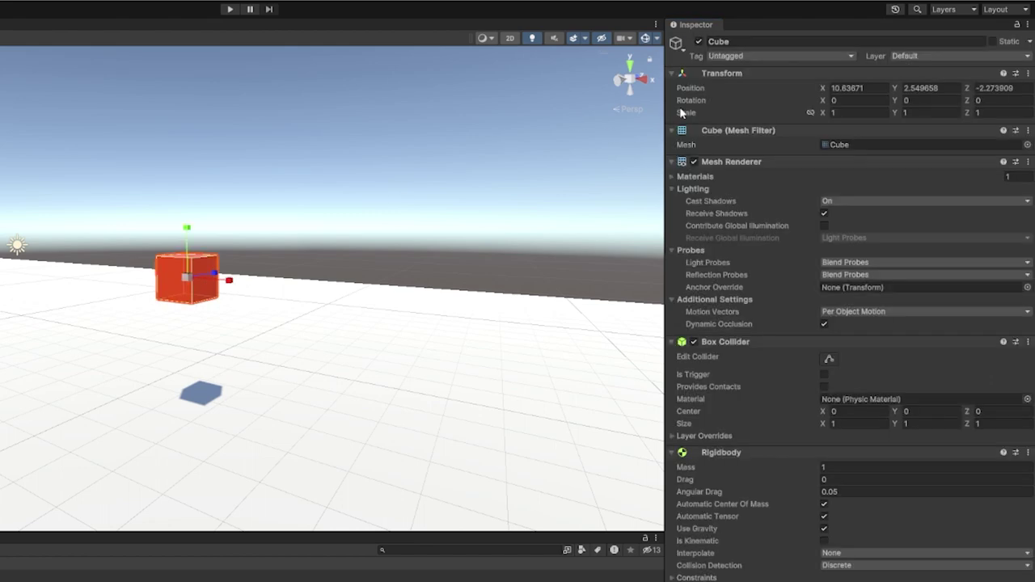
left_click(714, 58)
left_click(736, 138)
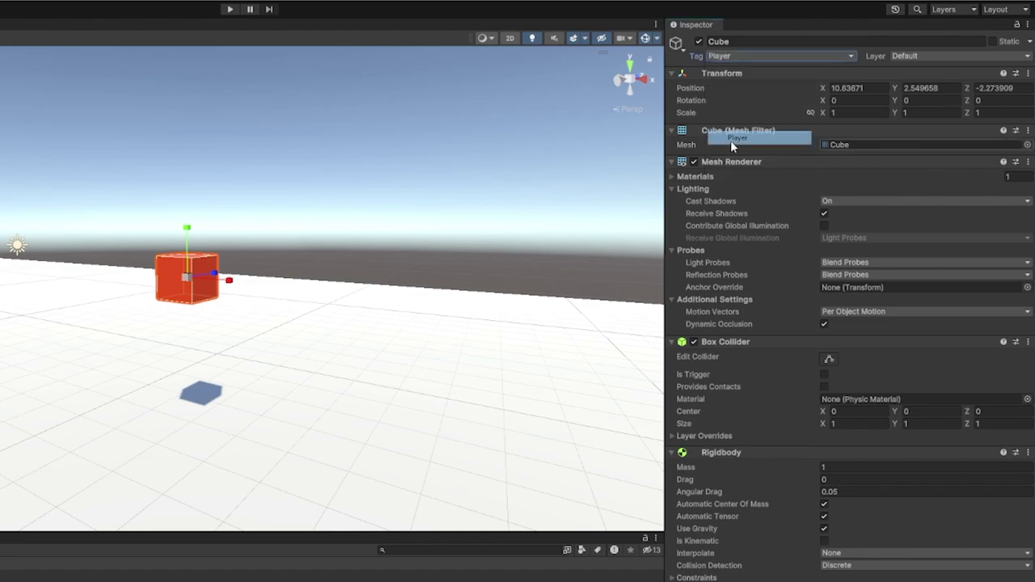
Attach the GameOver script from the Scripts folder to the large white floor cube
right_click_drag(518, 206, 508, 213)
left_click(488, 229)
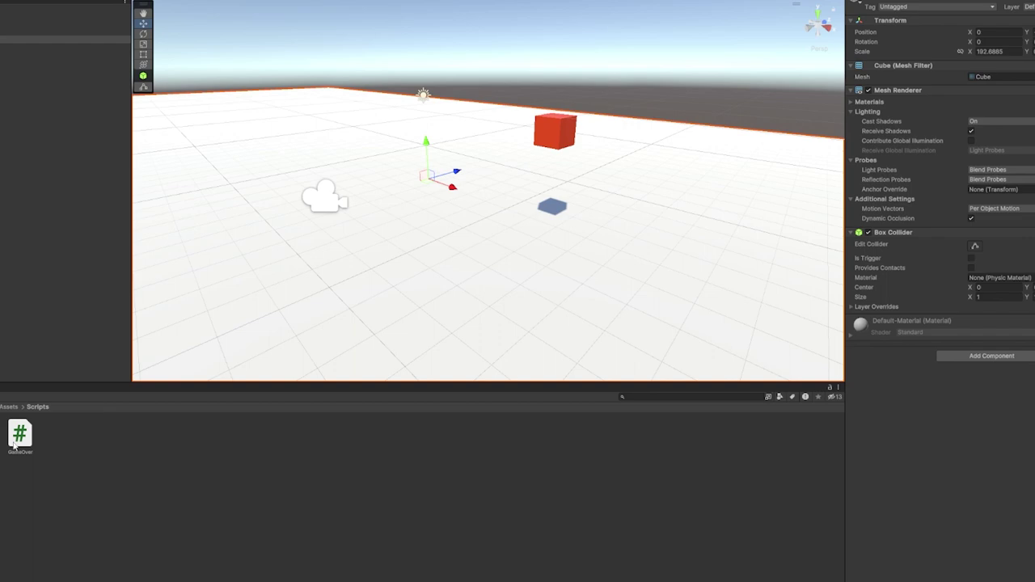
left_click_drag(100, 418, 117, 415)
left_click_drag(37, 439, 885, 383)
scroll(590, 203, "down", 2)
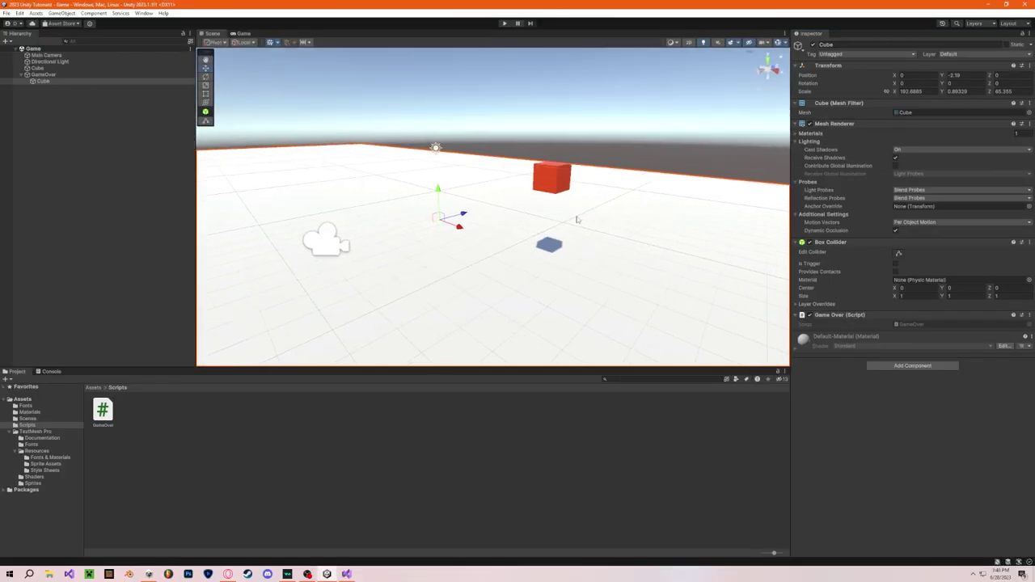
Play-test the Game scene with the red cube falling onto the floor, and exit play mode
scroll(596, 208, "down", 5)
scroll(550, 206, "up", 5)
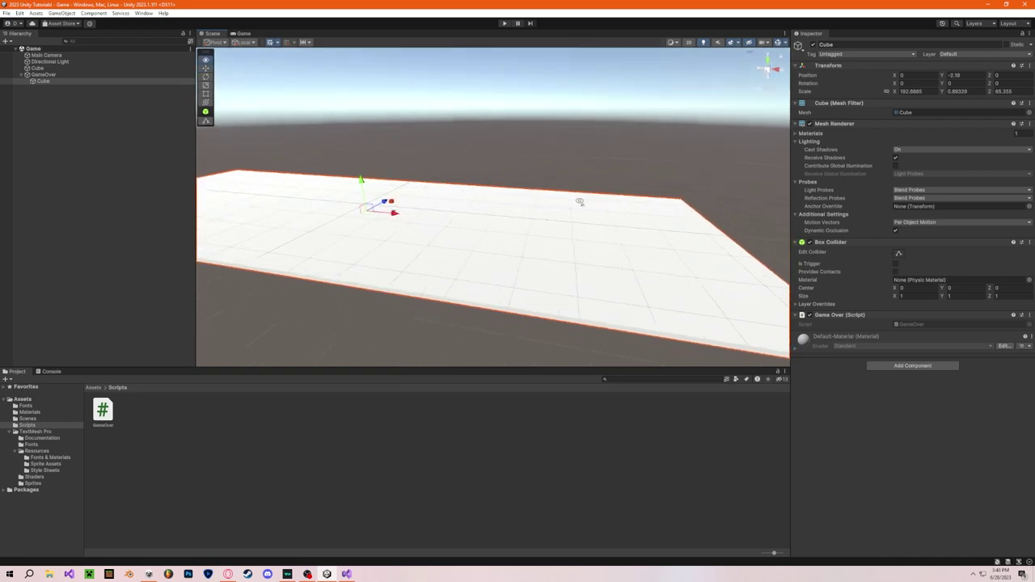
right_click_drag(529, 196, 539, 185)
scroll(538, 185, "down", 3)
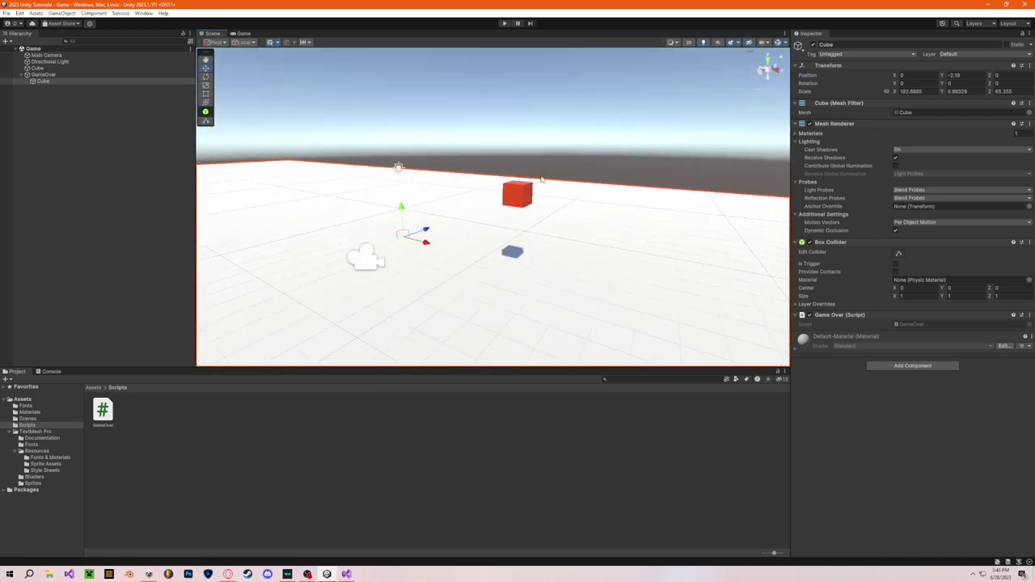
left_click(541, 173)
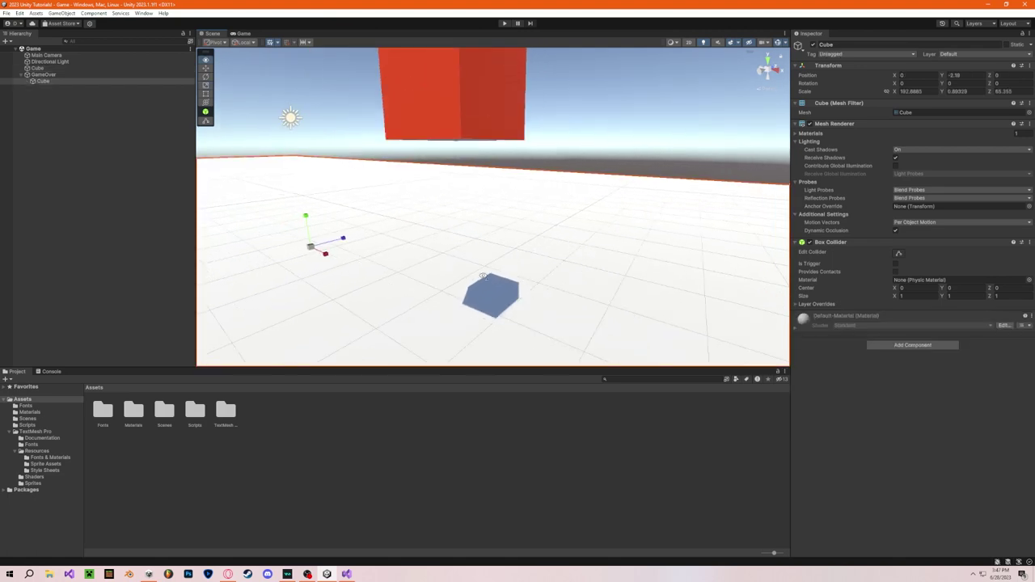
scroll(483, 276, "down", 3)
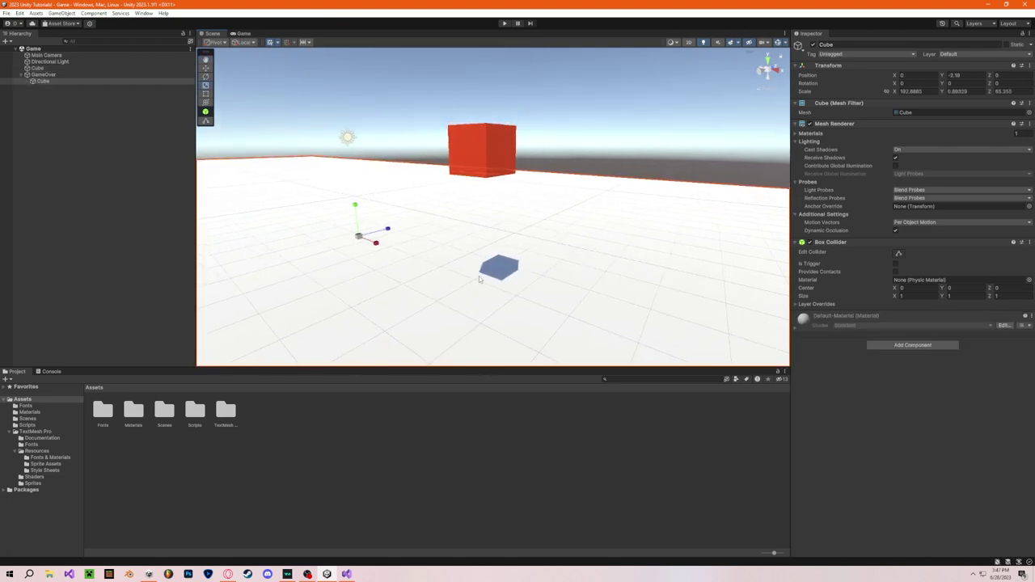
left_click(584, 160)
scroll(581, 163, "down", 4)
right_click_drag(506, 212, 488, 213)
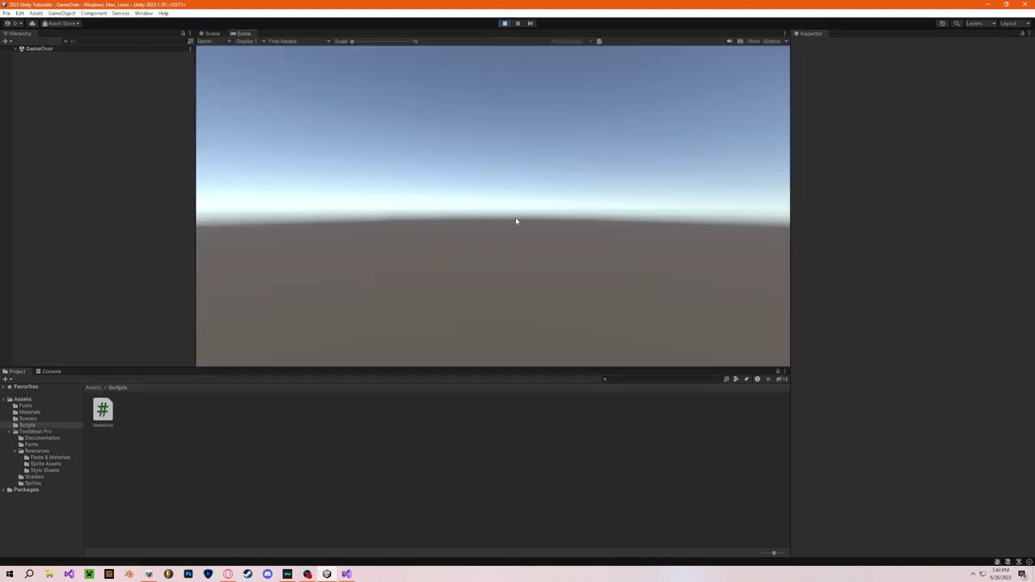
left_click(505, 23)
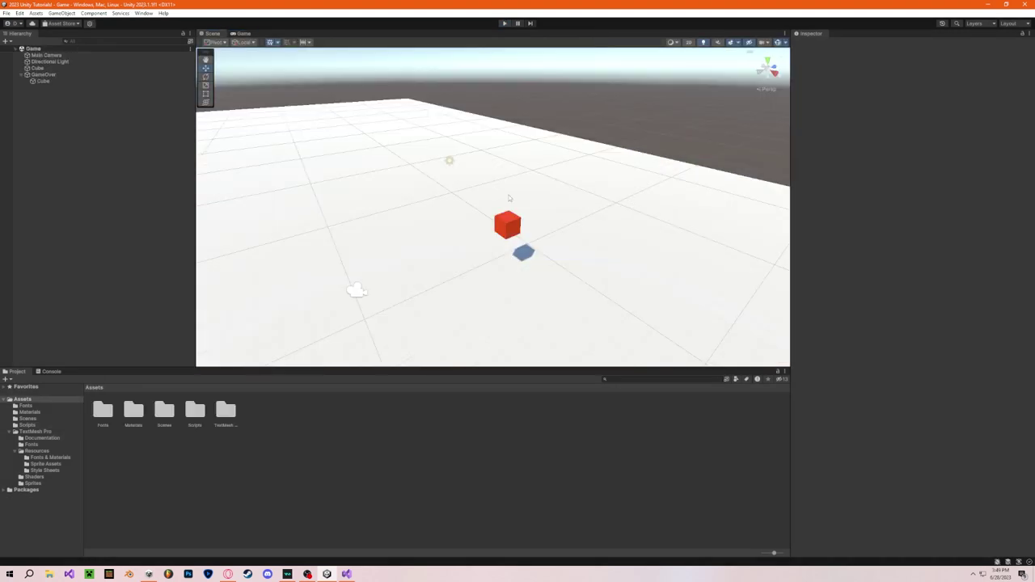
Disable the Mesh Renderer of the floor cube under the GameOver object, keeping its Box Collider enabled
mouse_move(447, 235)
right_mouse_down()
mouse_move(431, 229)
mouse_move(656, 234)
mouse_move(464, 234)
right_mouse_up()
left_click(474, 236)
mouse_move(463, 234)
left_mouse_down("alt")
mouse_move(423, 245)
mouse_move(428, 224)
mouse_move(456, 225)
left_mouse_up("alt")
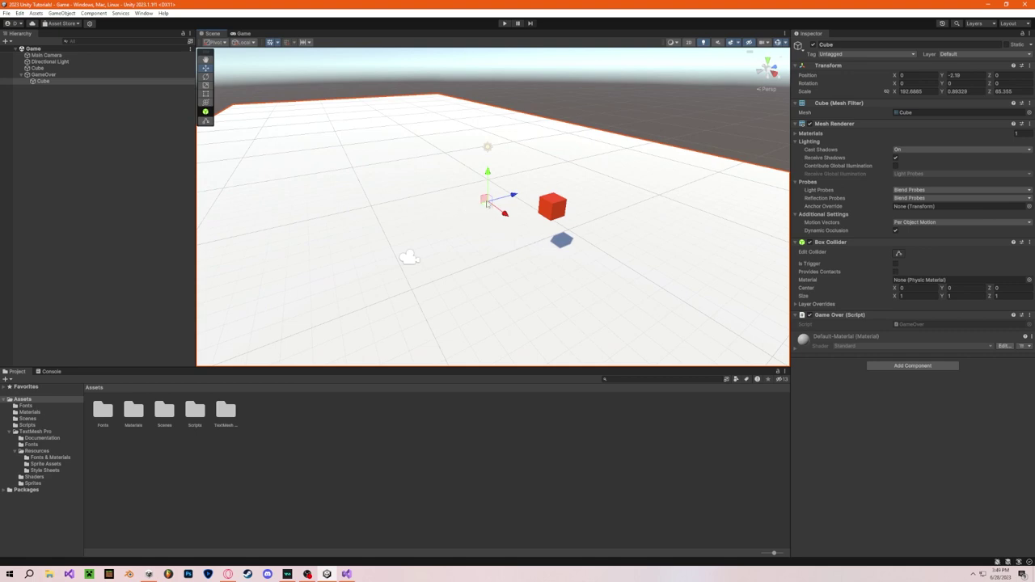
scroll(569, 167, "up", 5)
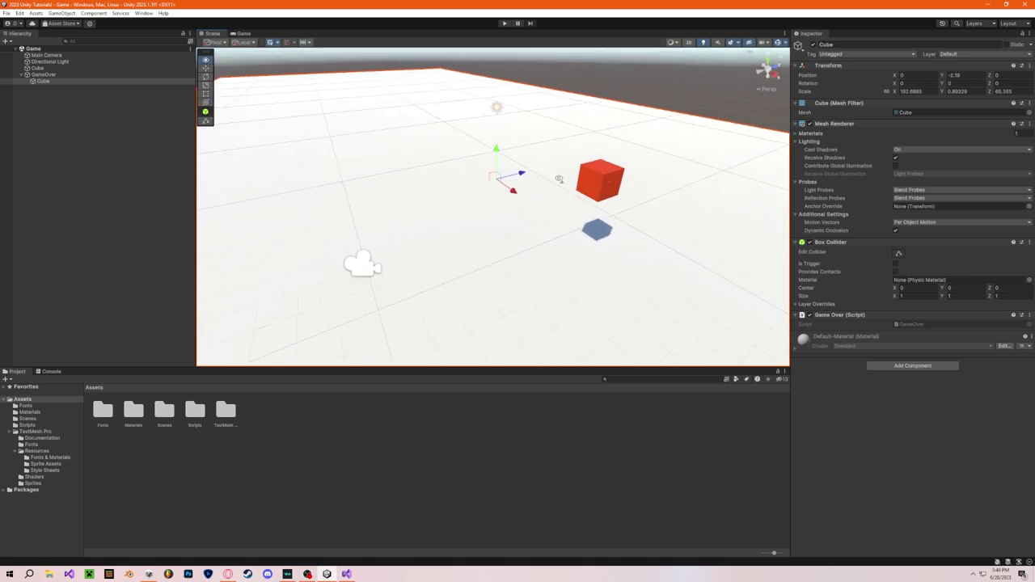
left_click(809, 123)
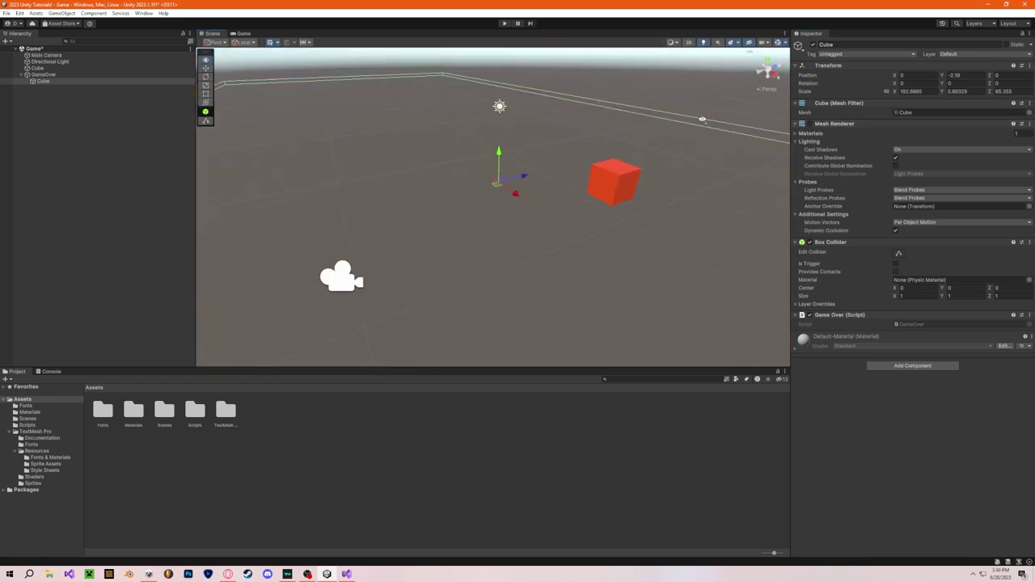
right_click_drag(929, 78, 684, 129)
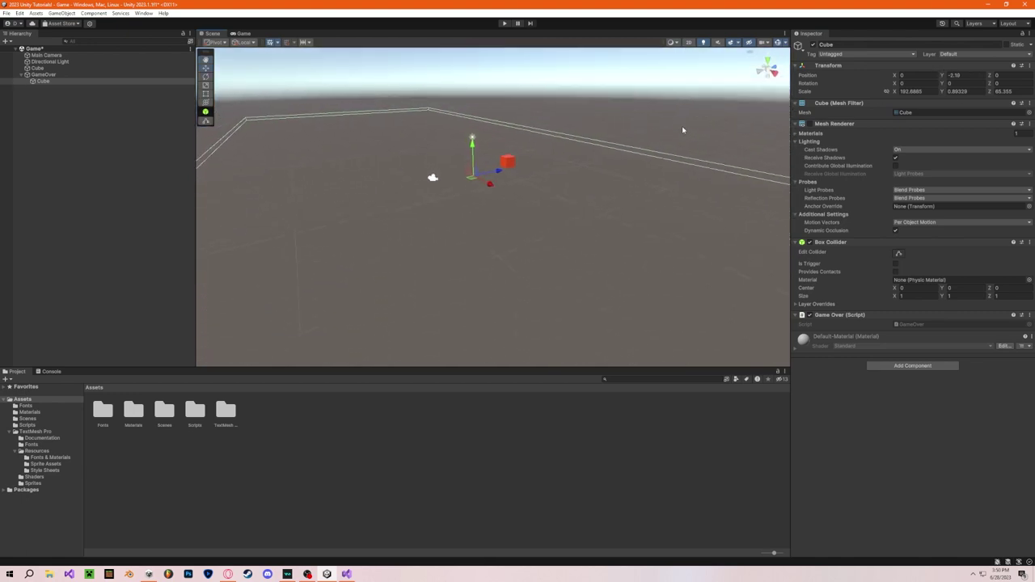
Open the GameOver scene from the Scenes folder
left_click(633, 152)
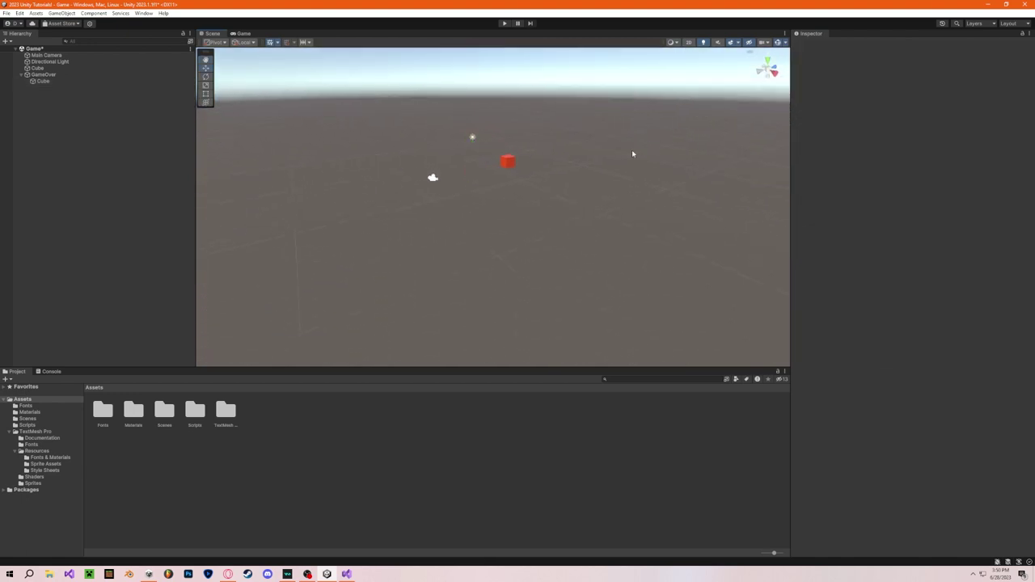
double_click(157, 410)
double_click(134, 411)
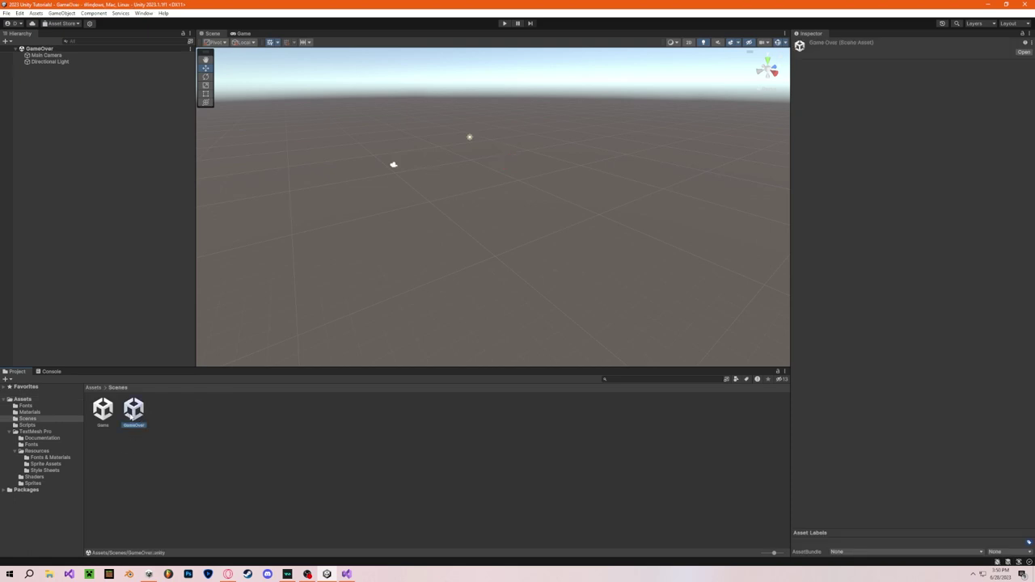
Create an empty game object named GameOverUI in the GameOver scene
mouse_move(315, 280)
right_mouse_down()
mouse_move(302, 250)
mouse_move(323, 288)
right_mouse_up()
right_click(105, 111)
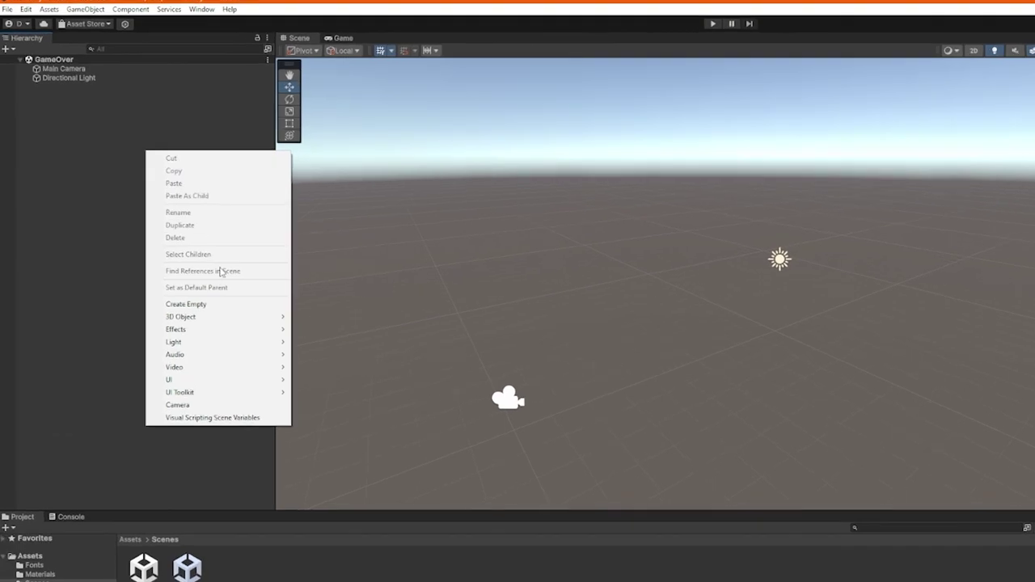
left_click(144, 223)
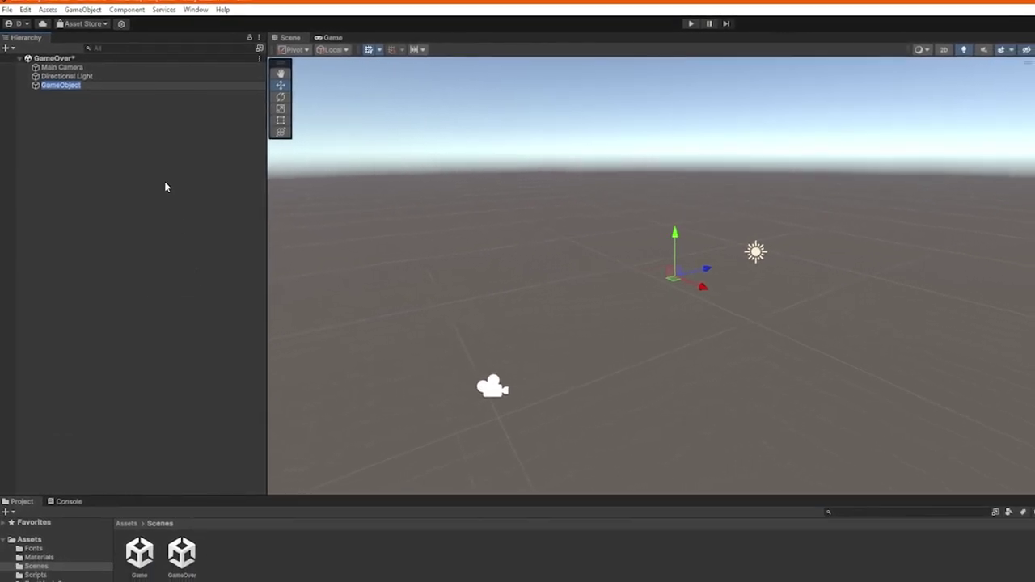
type("GameOver")
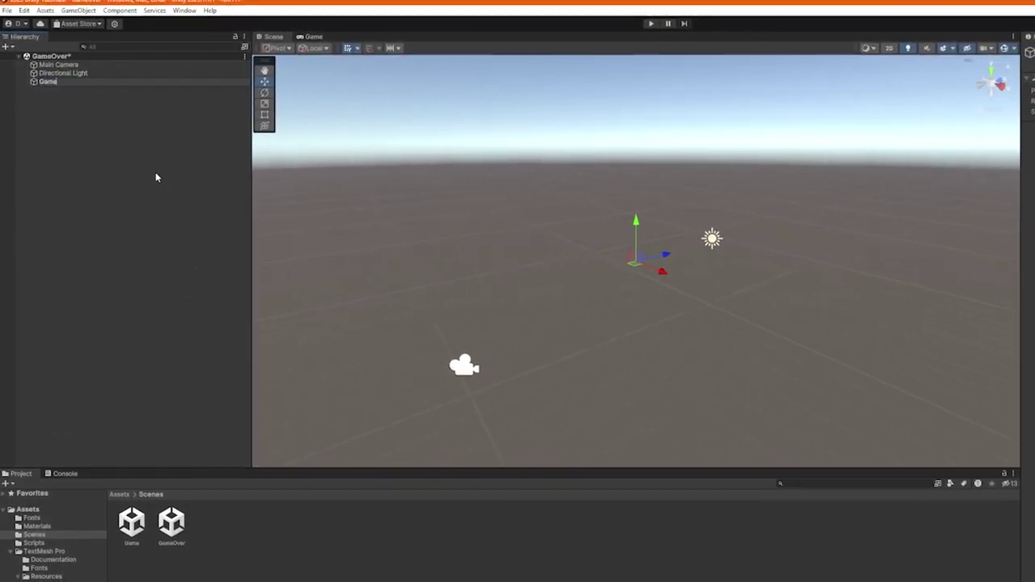
type("UI")
key("Return")
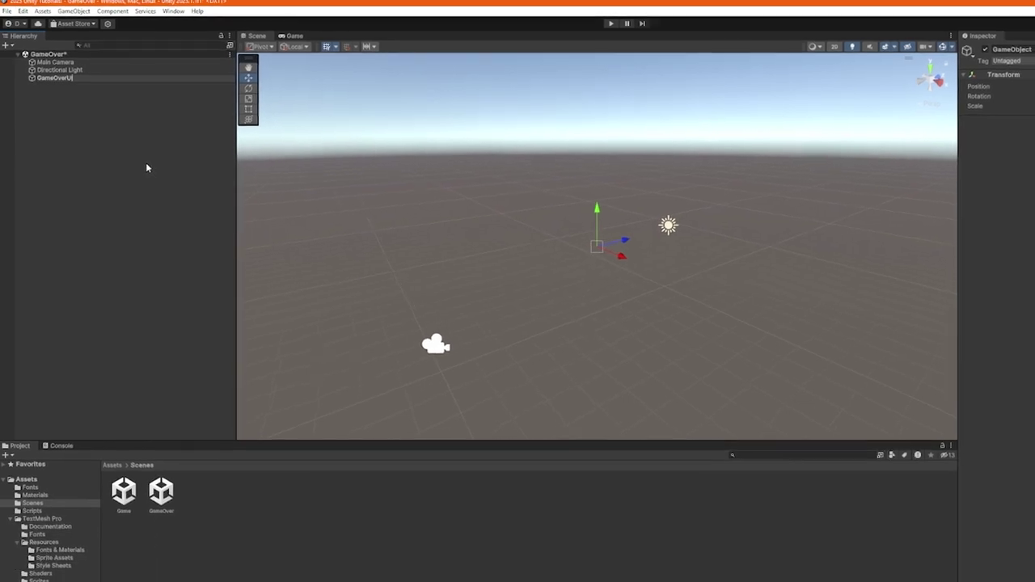
Reset the Transform of the GameOverUI object to its default values
right_click_drag(264, 162, 246, 153)
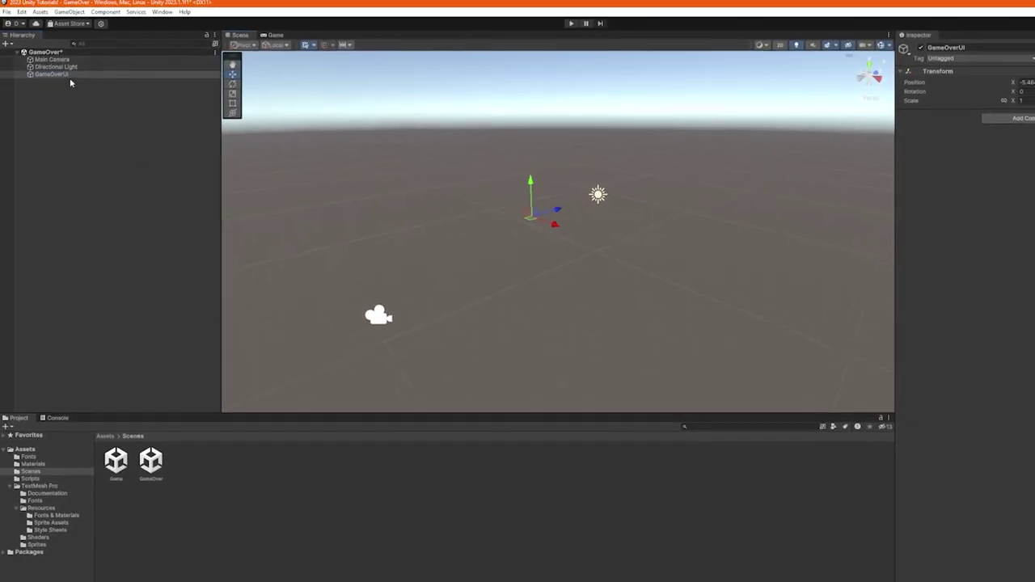
left_click(442, 227)
left_click(71, 72)
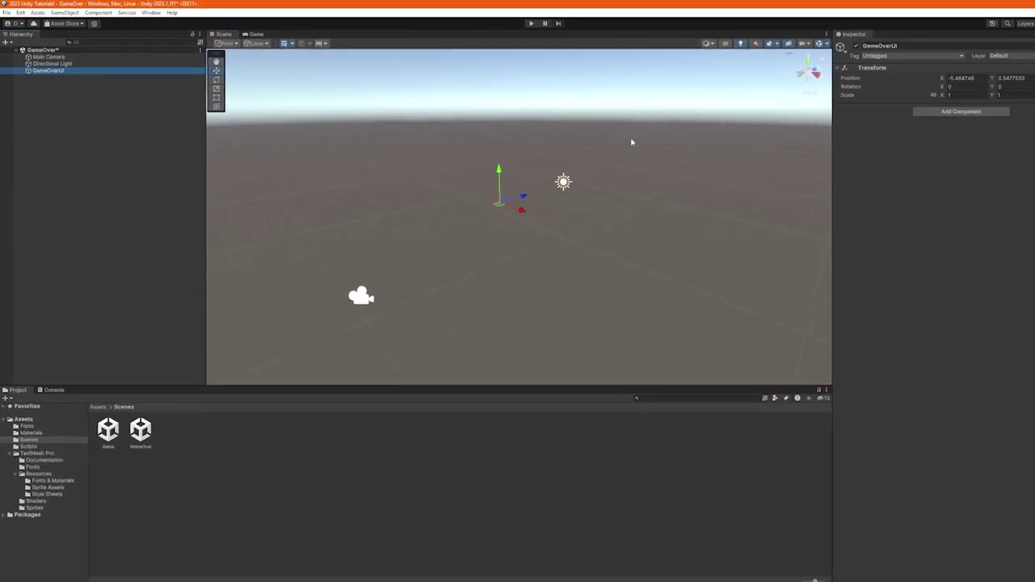
left_click(1026, 66)
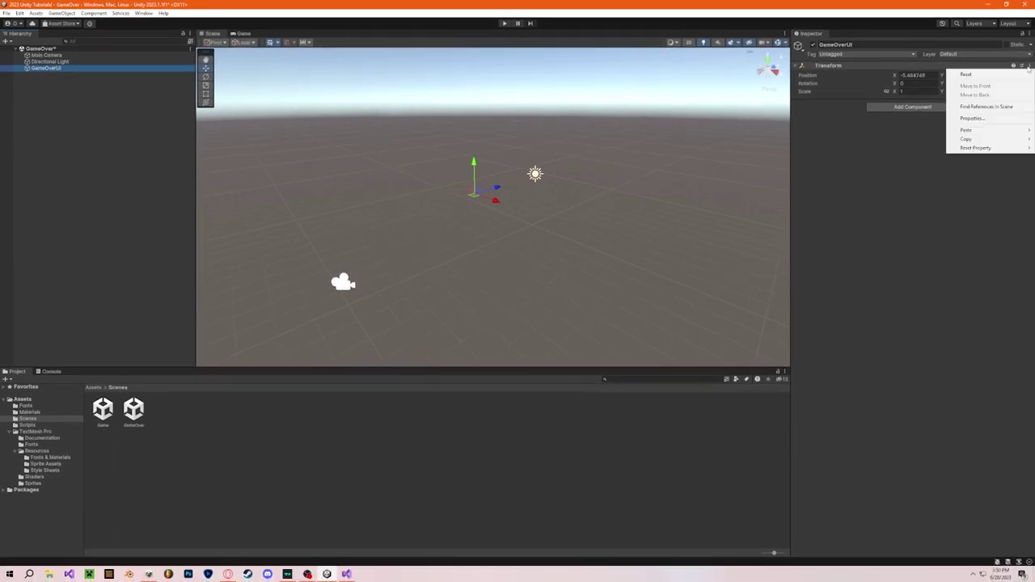
left_click(962, 73)
right_click_drag(652, 167, 678, 169)
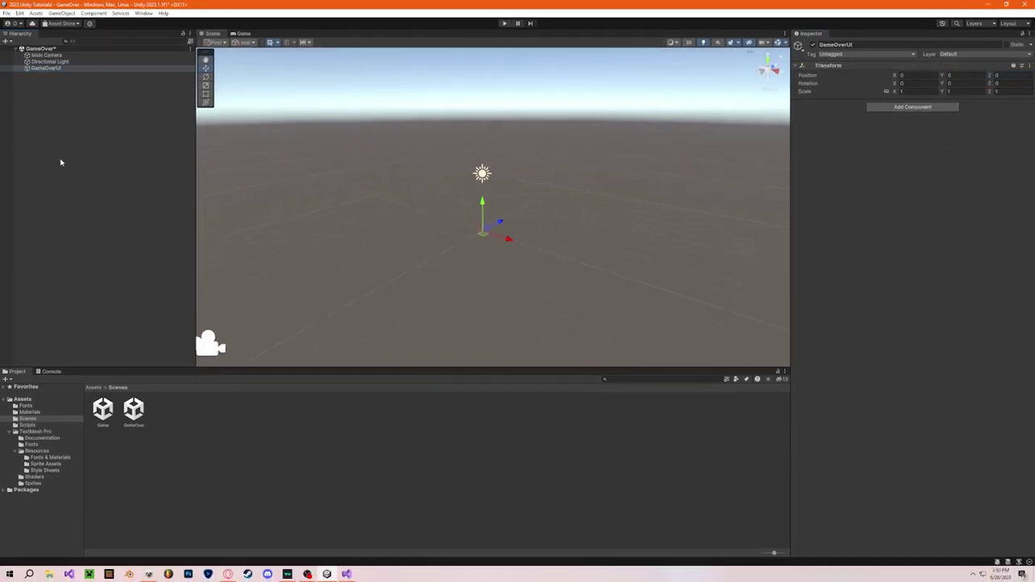
Add a UI panel as a child of GameOverUI and name it GameOverScreen
right_click(47, 71)
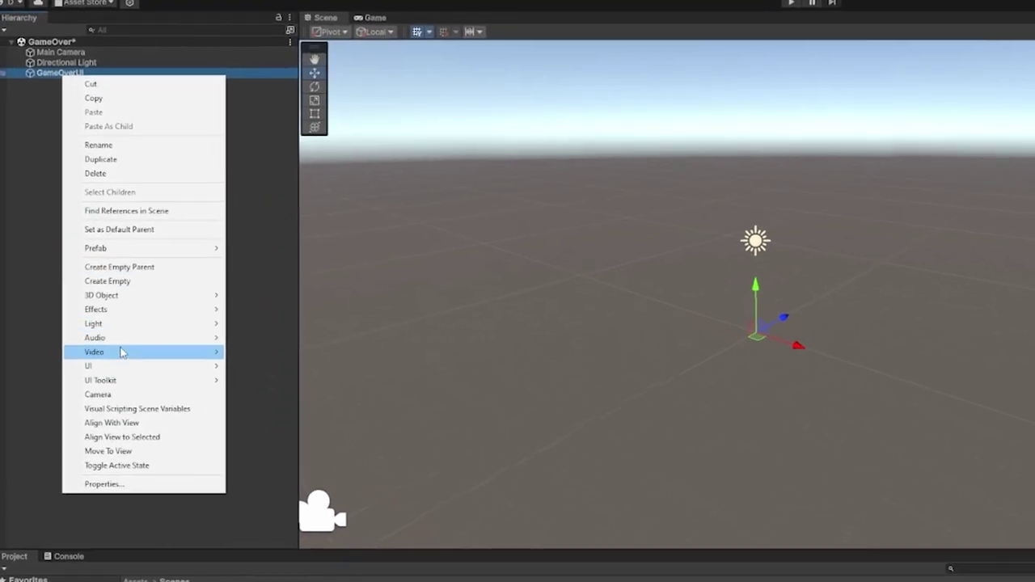
mouse_move(109, 356)
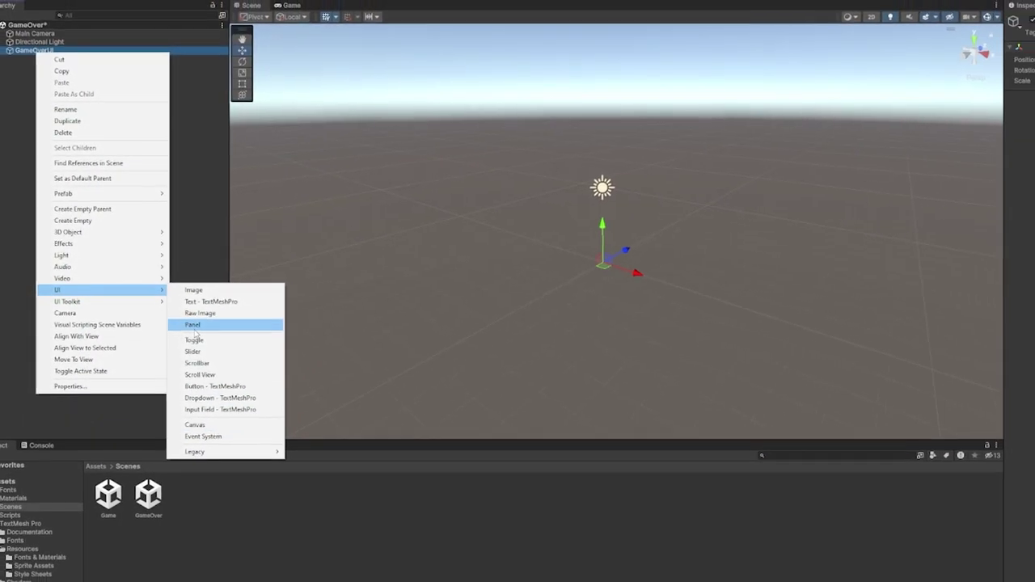
left_click(198, 333)
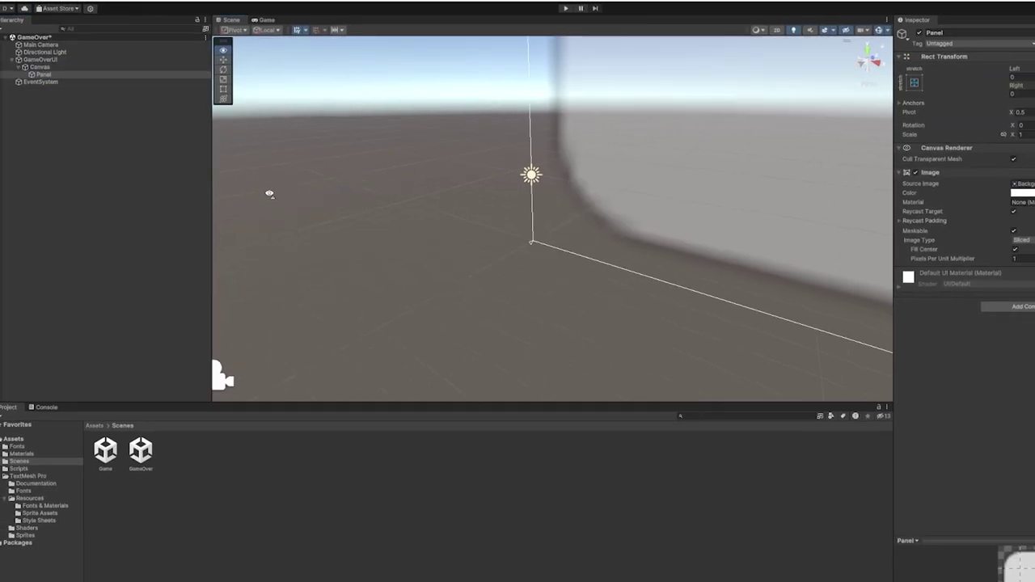
key("s")
right_click_drag(269, 194, 313, 178)
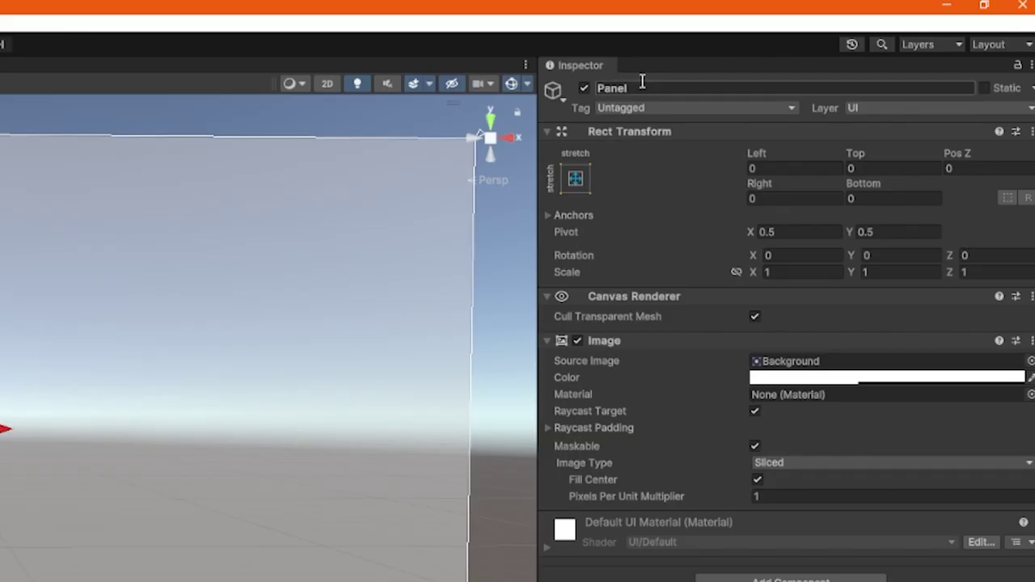
left_click(841, 43)
type("GameOverScreen")
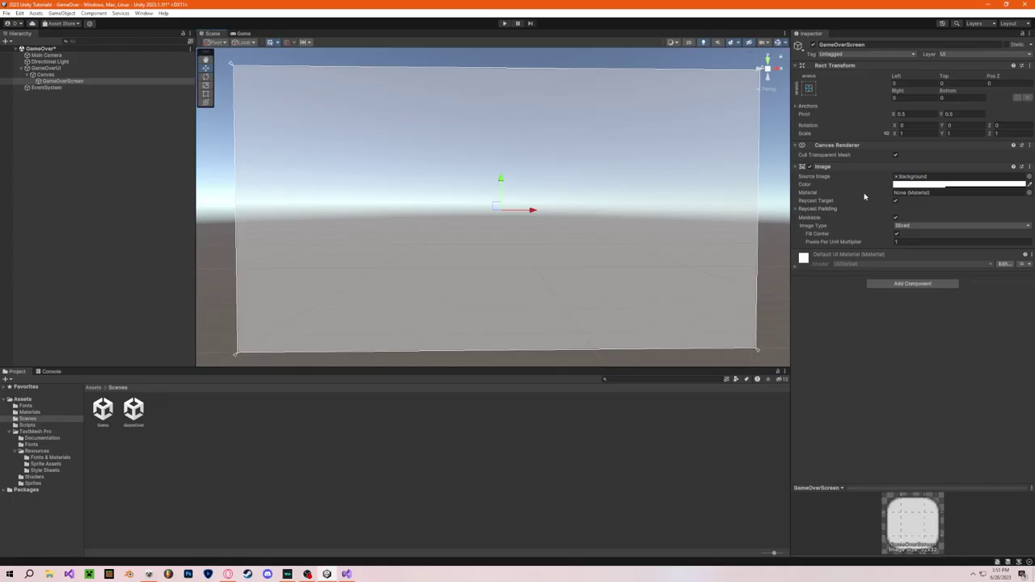
Set the GameOverScreen image color to red (FF0000) with a slightly lower alpha, and save the scene
left_click(896, 185)
left_click_drag(943, 237, 976, 220)
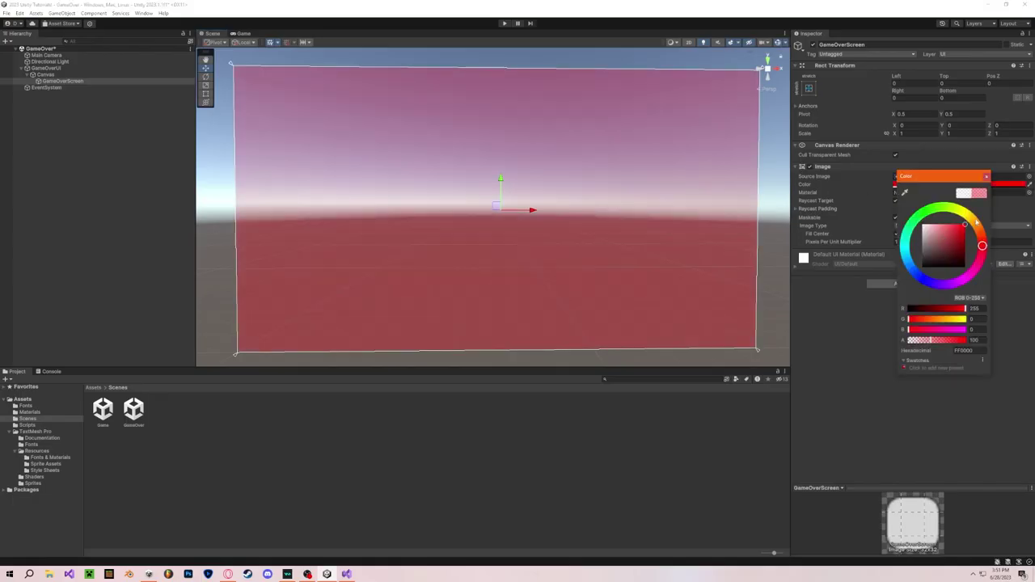
left_click(923, 340)
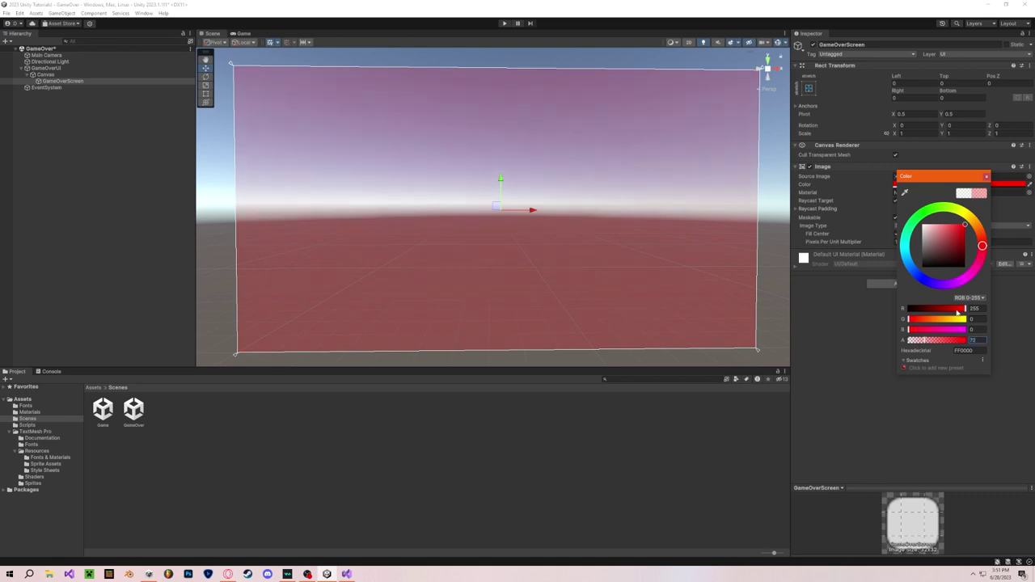
left_click(40, 82)
key("ctrl+s")
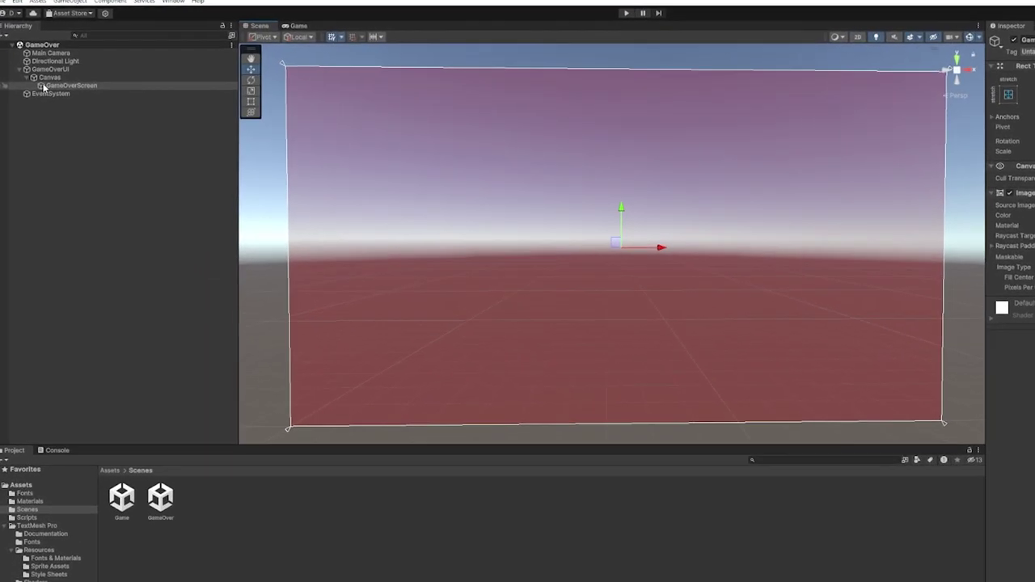
Add a TextMeshPro text as a child of GameOverScreen and set its content to GameOver
right_click(45, 86)
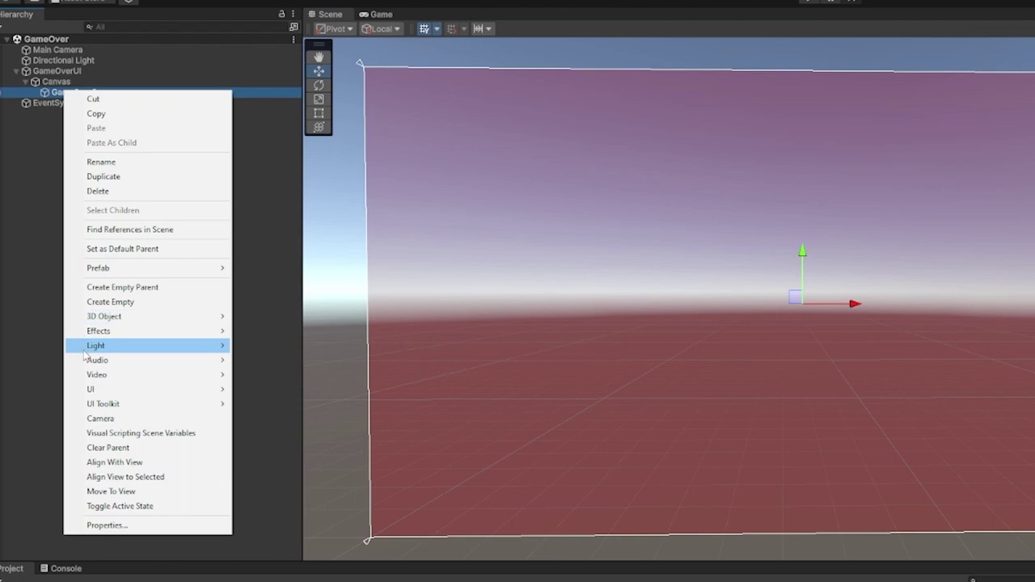
mouse_move(130, 391)
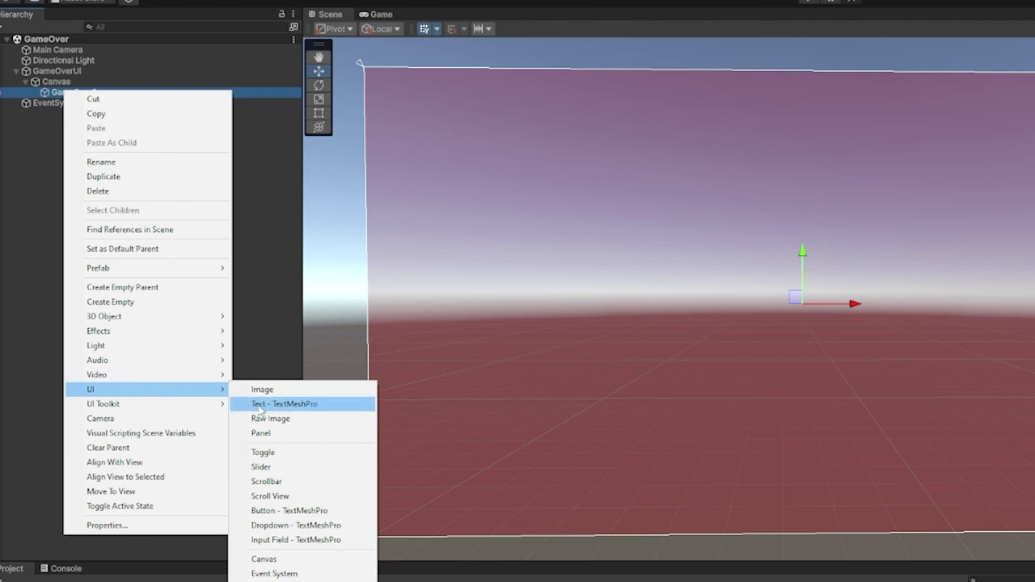
left_click(288, 406)
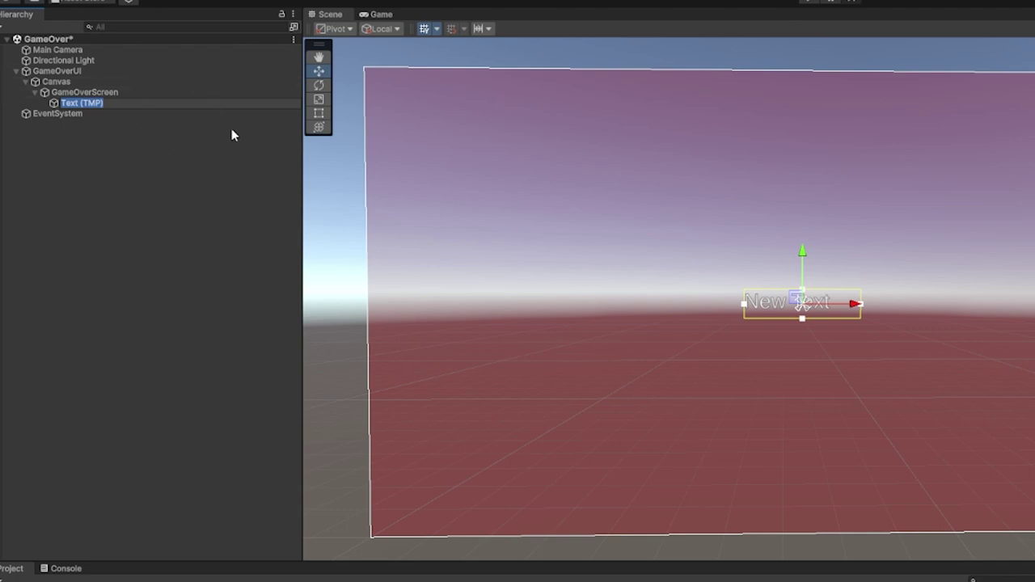
key("Return")
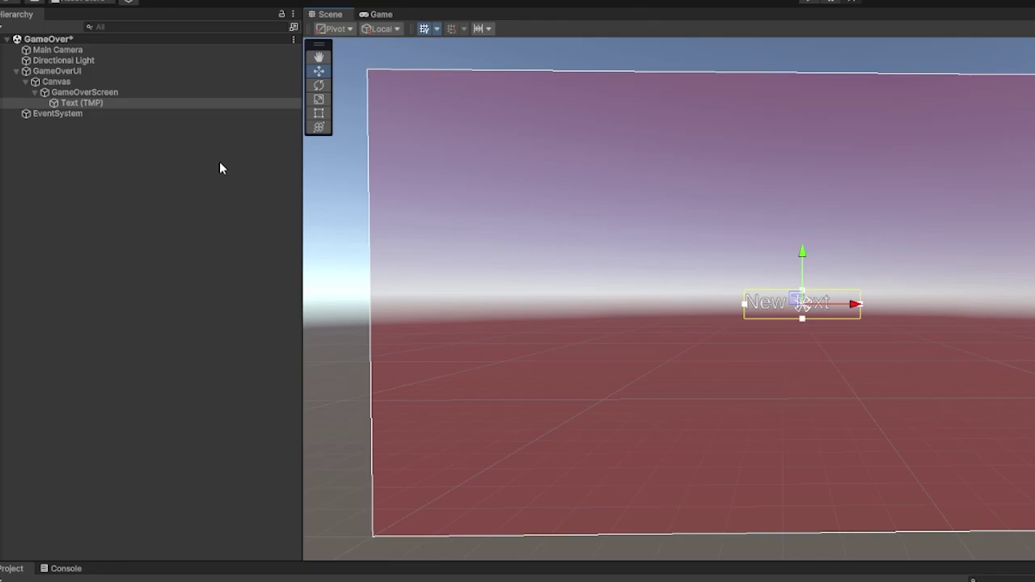
type("GameOv")
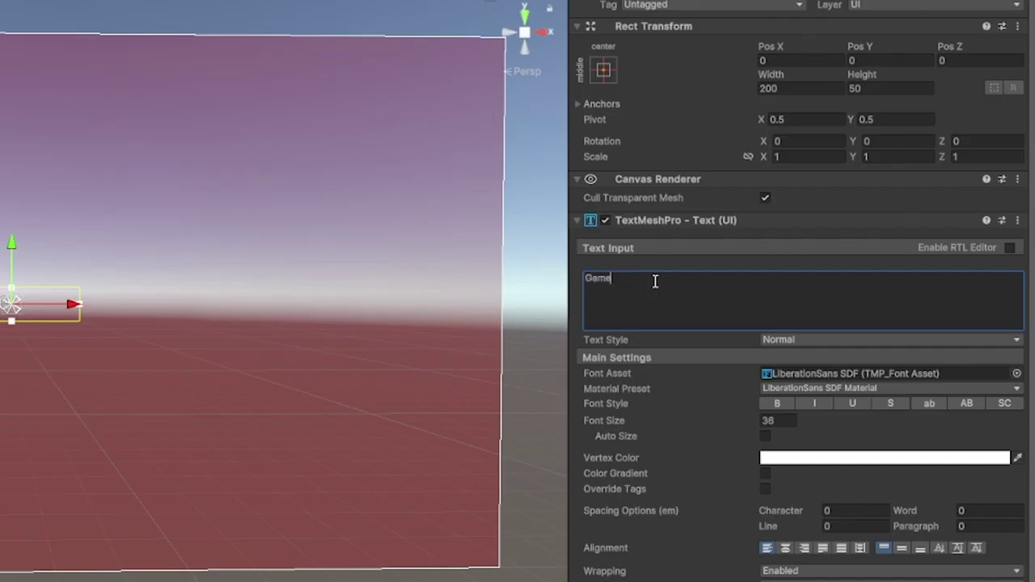
type("er")
right_click_drag(447, 326, 454, 326)
Format the Game Over text with font size 70, centered and middle alignment, and wrapping disabled
left_click(786, 254)
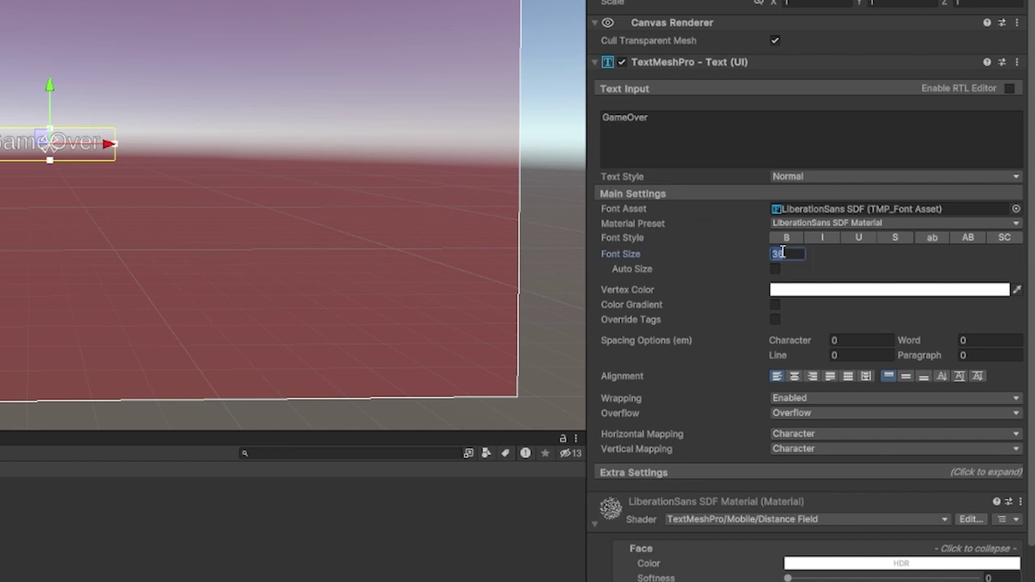
type("70")
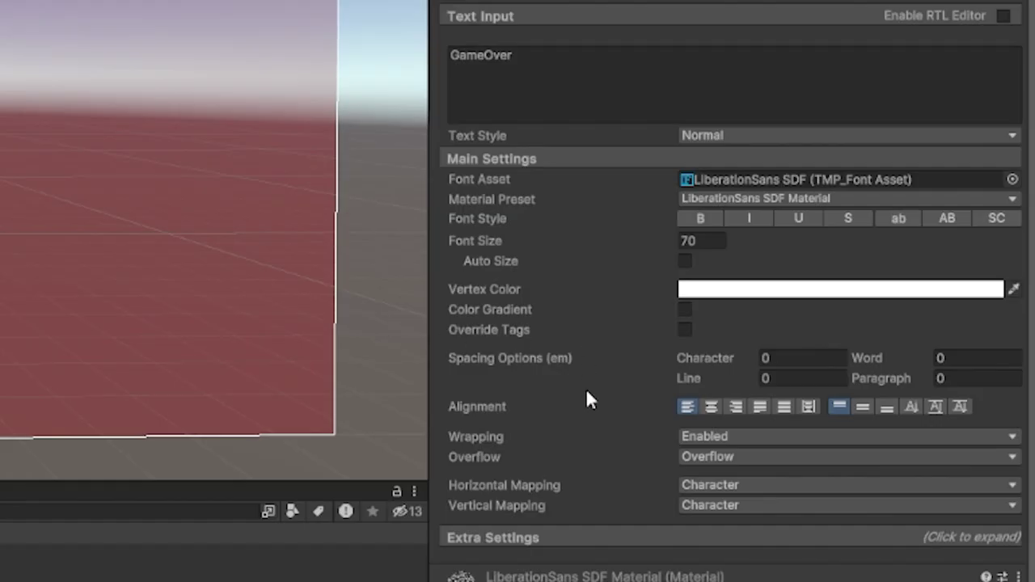
left_click(709, 407)
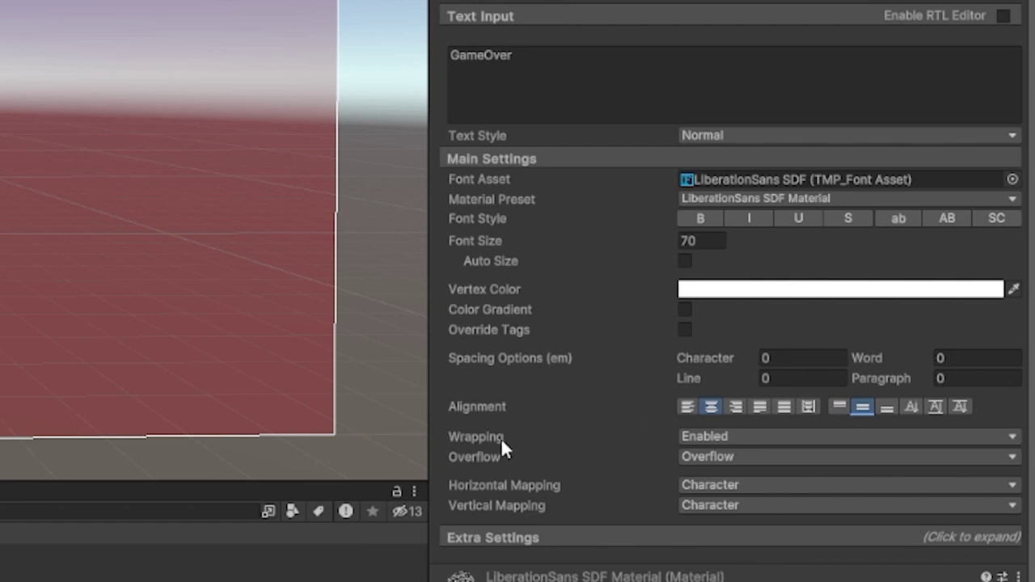
left_click(717, 437)
left_click(717, 458)
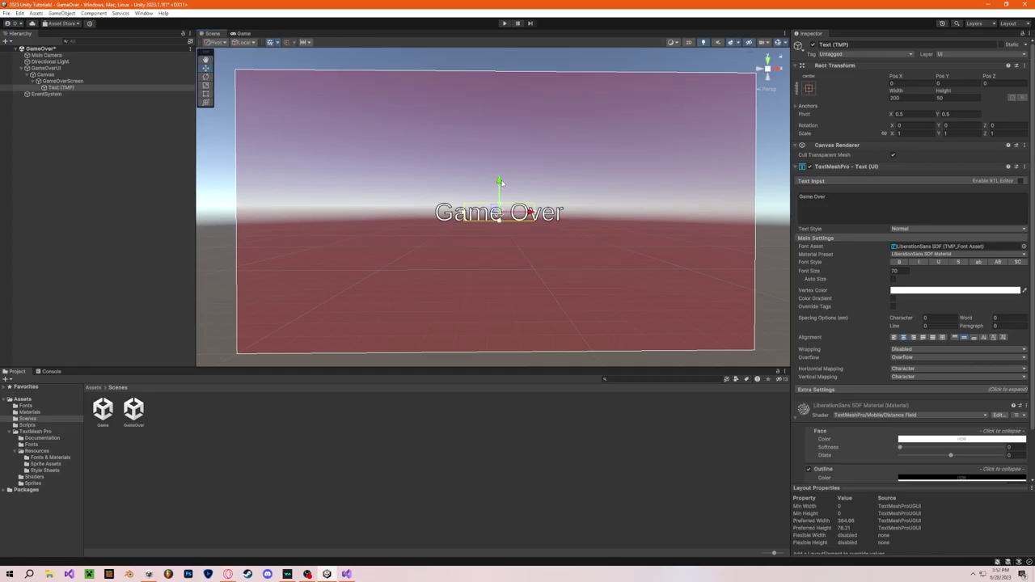
Move the Game Over text up to about Pos Y 151 in the upper part of the panel
left_click_drag(504, 161, 516, 126)
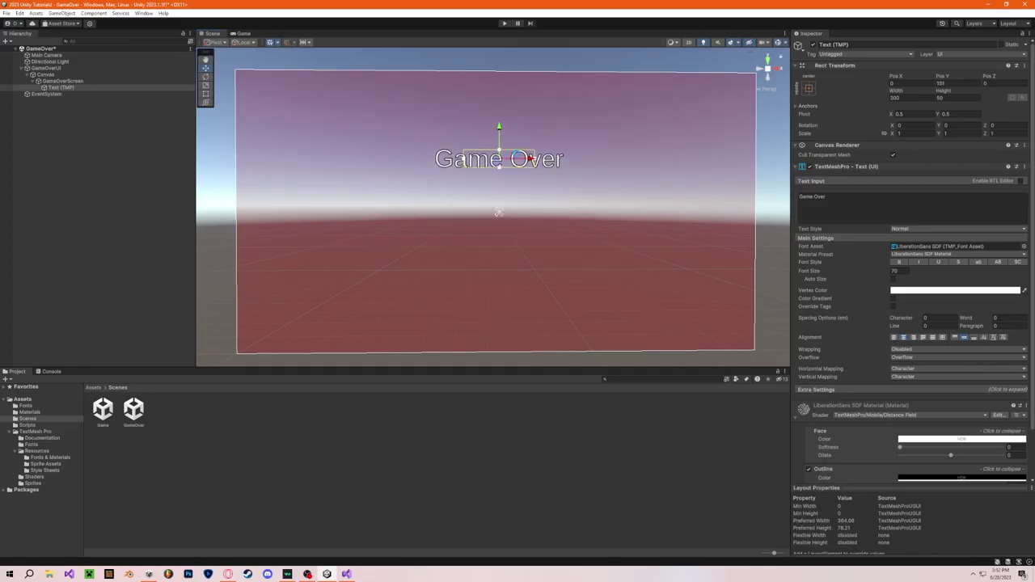
right_click_drag(490, 215, 492, 215)
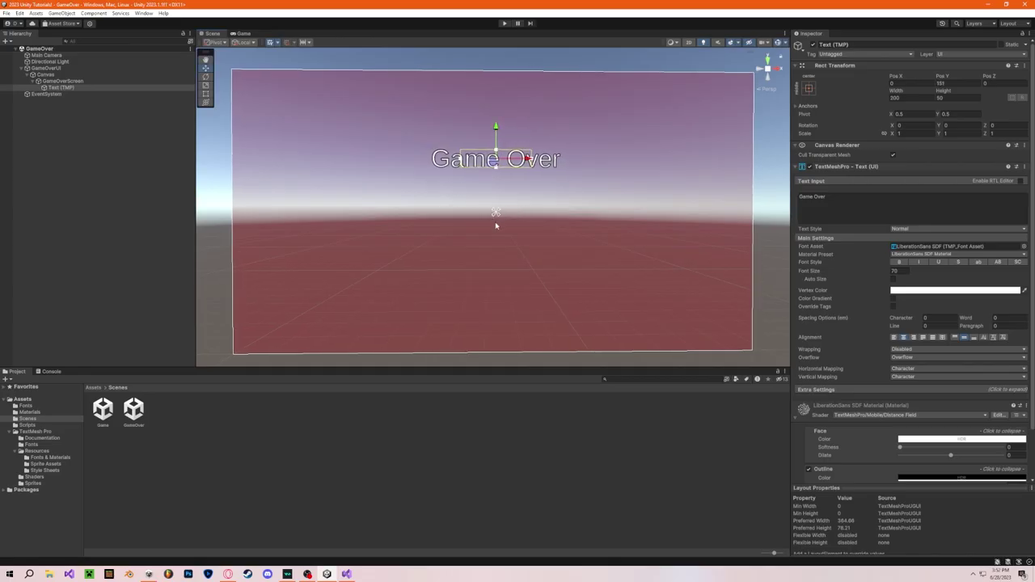
Add a TextMeshPro button as a child of GameOverScreen and scale it up uniformly to about 1.89
left_click(51, 81)
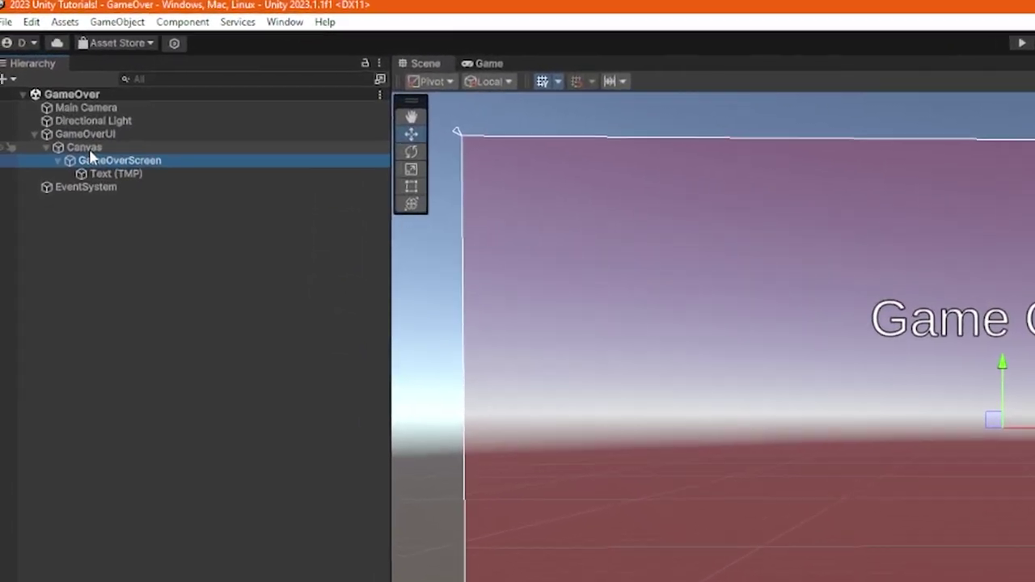
right_click(140, 147)
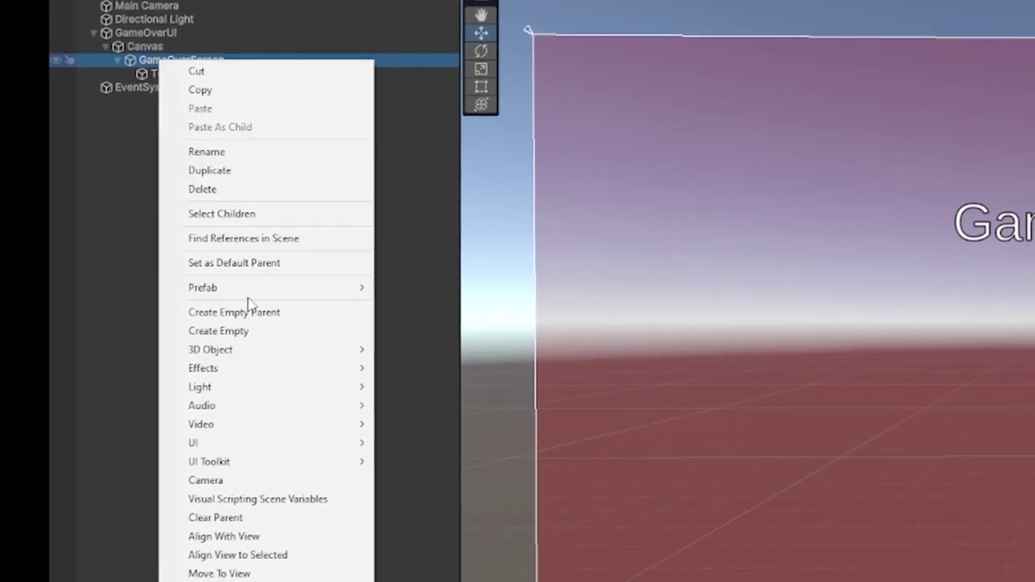
mouse_move(235, 414)
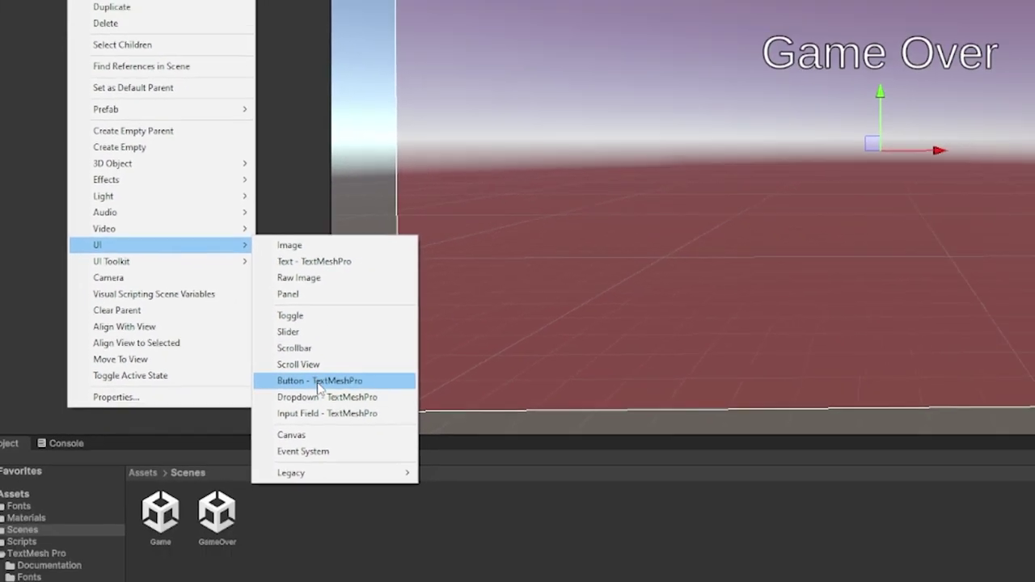
left_click(288, 368)
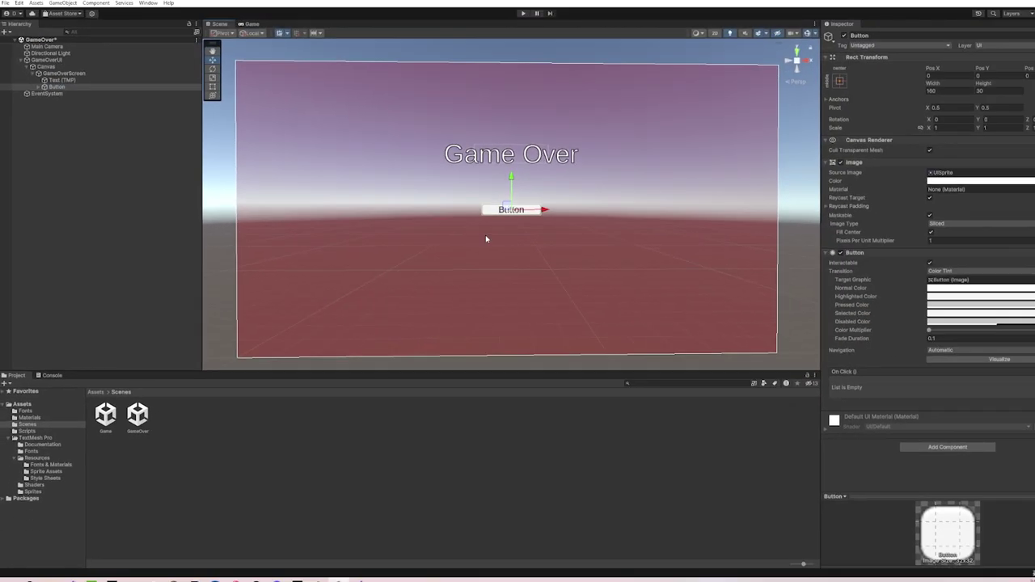
left_click_drag(493, 216, 542, 220)
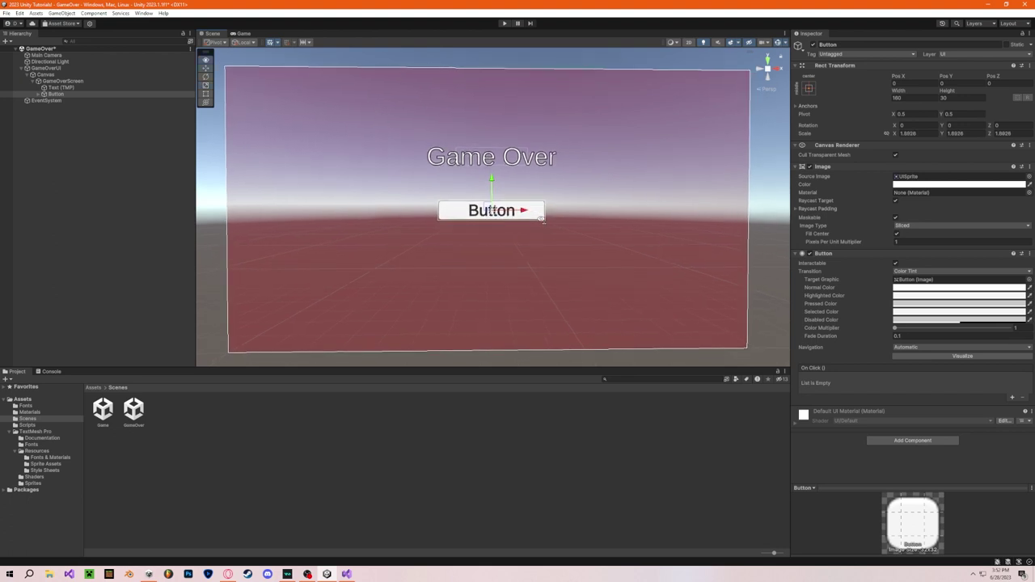
Change the label text of the button under GameOverScreen to "Restart?"
left_click(38, 94)
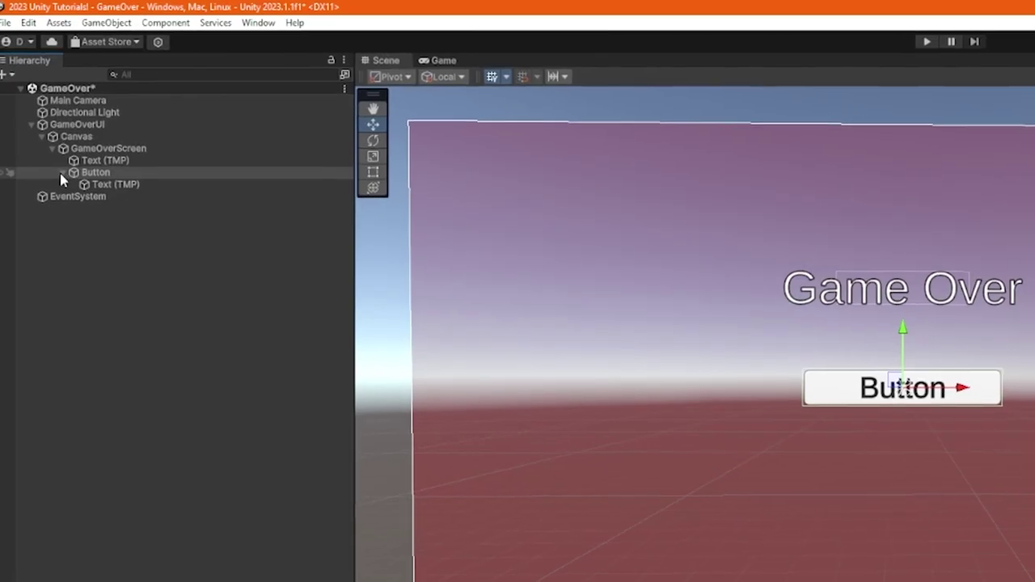
left_click(38, 95)
left_click(66, 178)
left_click(89, 191)
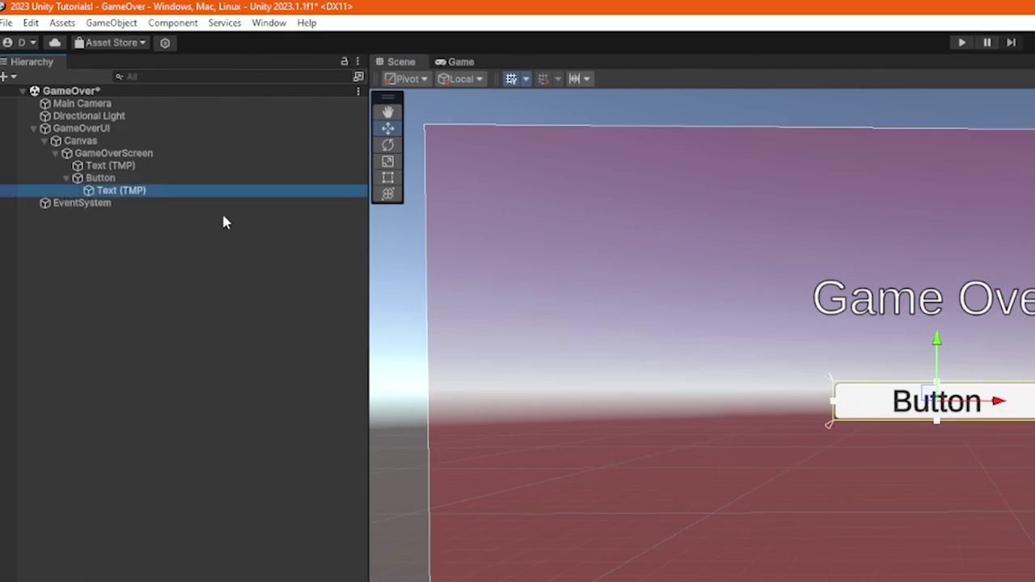
left_click(846, 206)
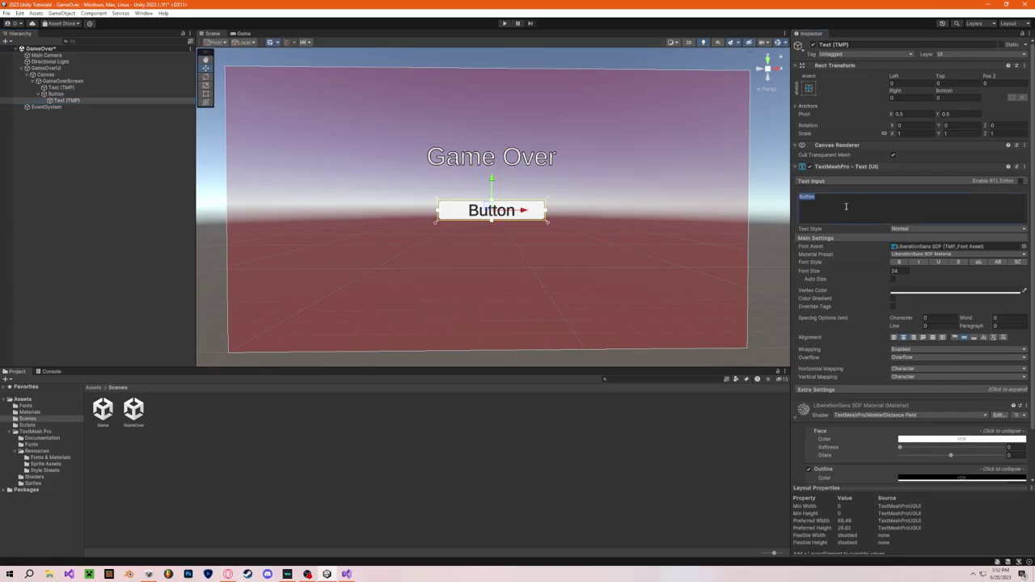
type("Restart")
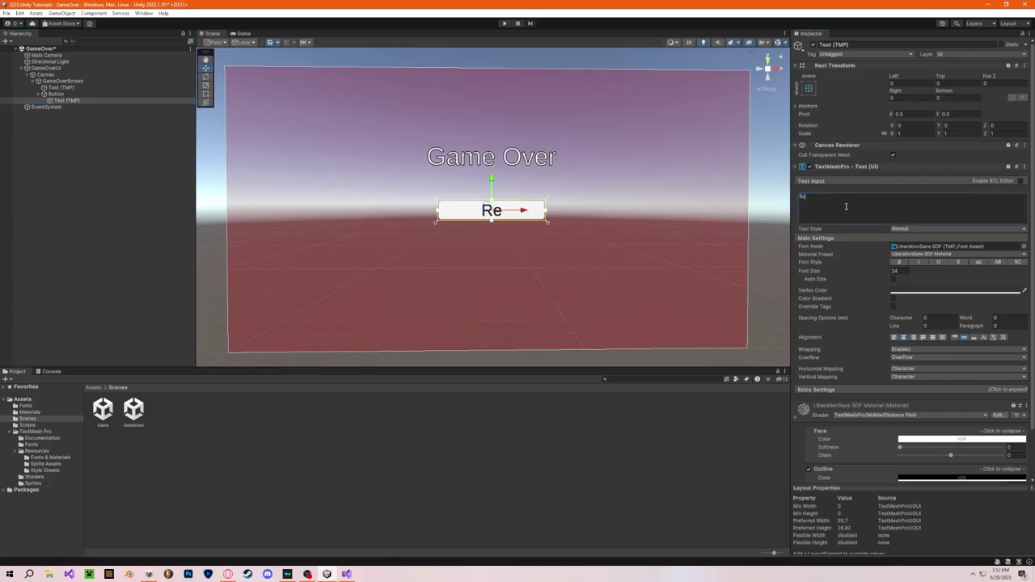
type("?")
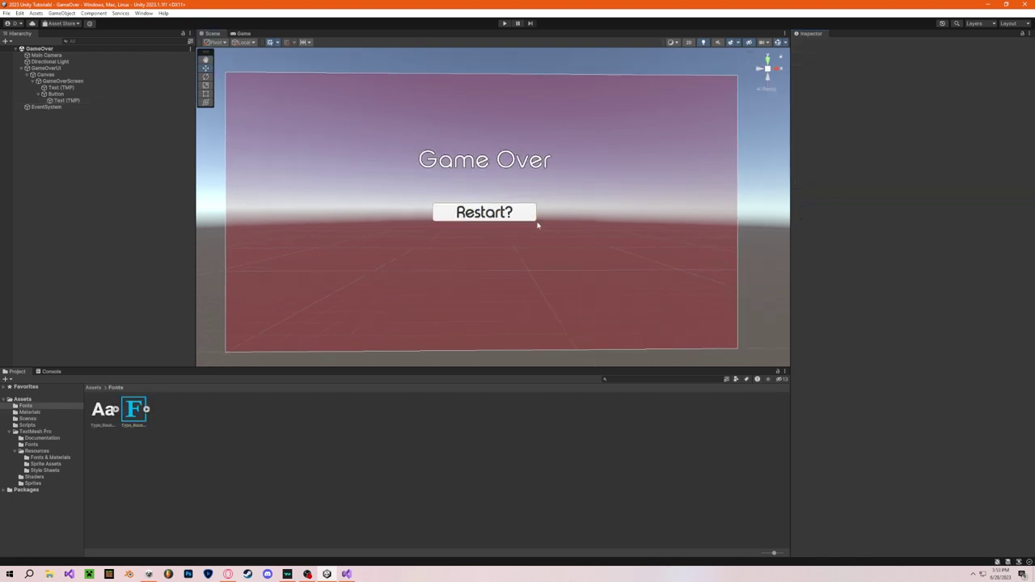
Switch to Visual Studio and add an empty public void RestartGame() method below OnCollisionEnter in the GameOver script
left_click(56, 94)
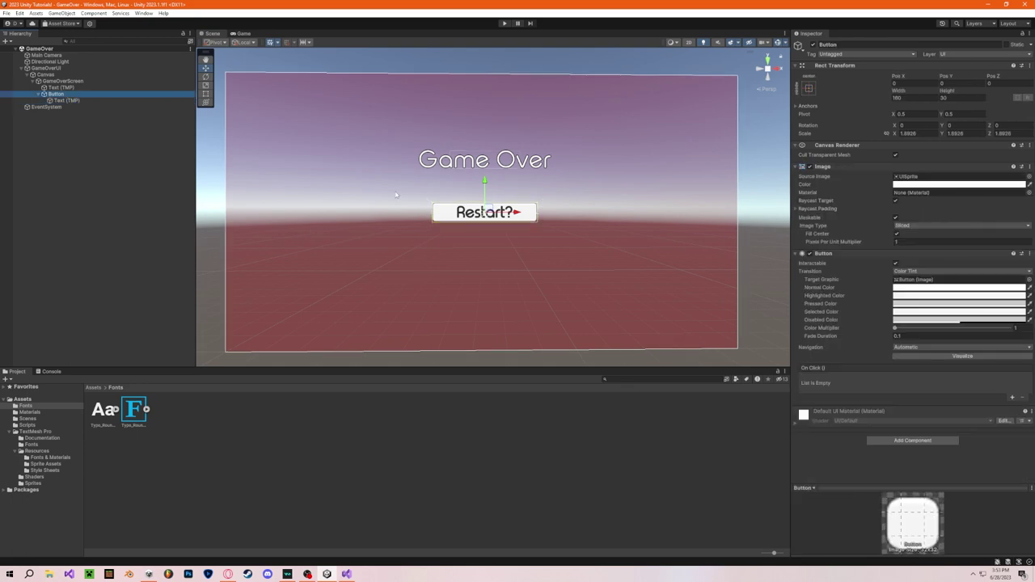
left_click(350, 574)
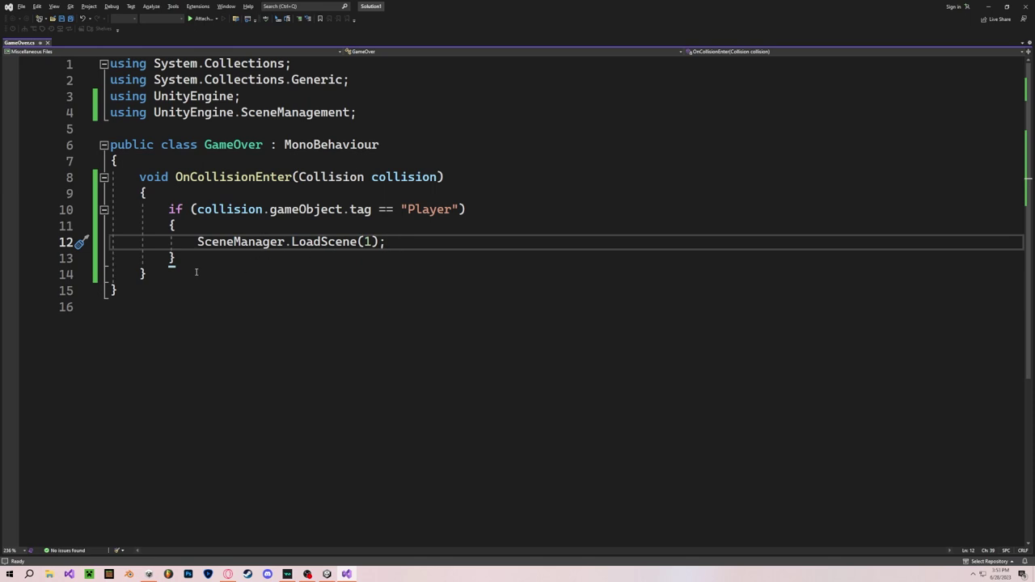
left_click(163, 273)
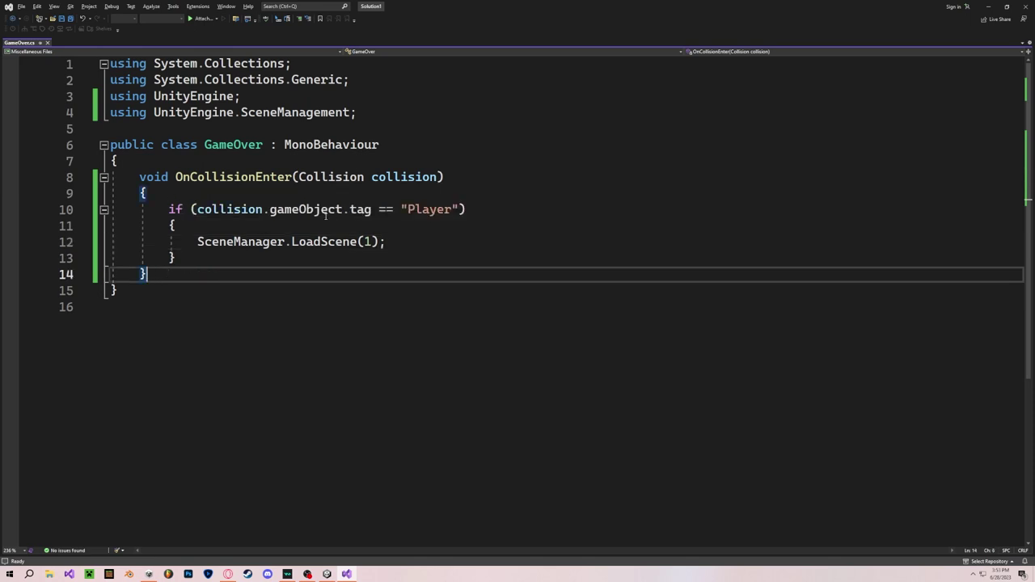
key("Return")
key("Return")
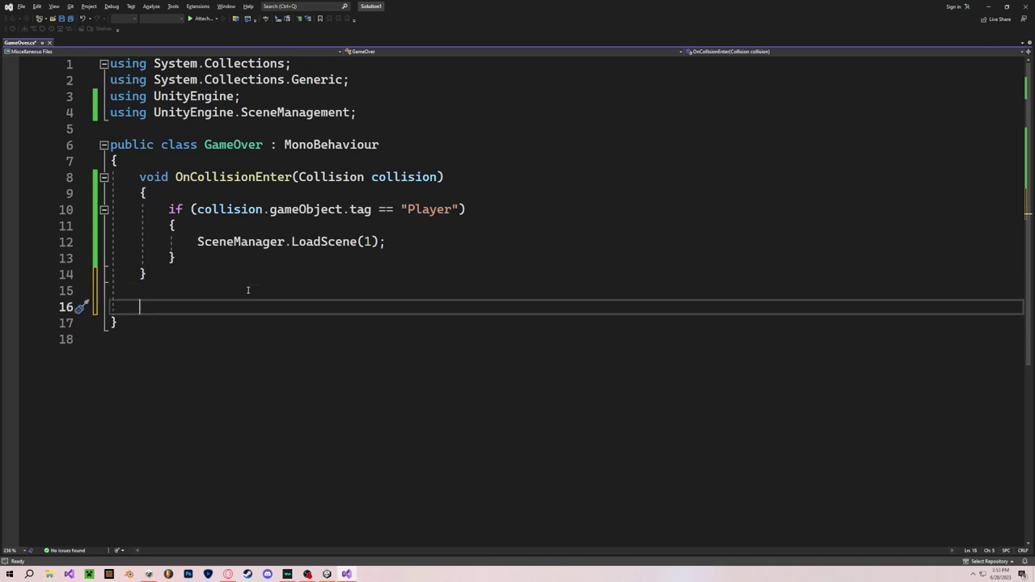
type("public")
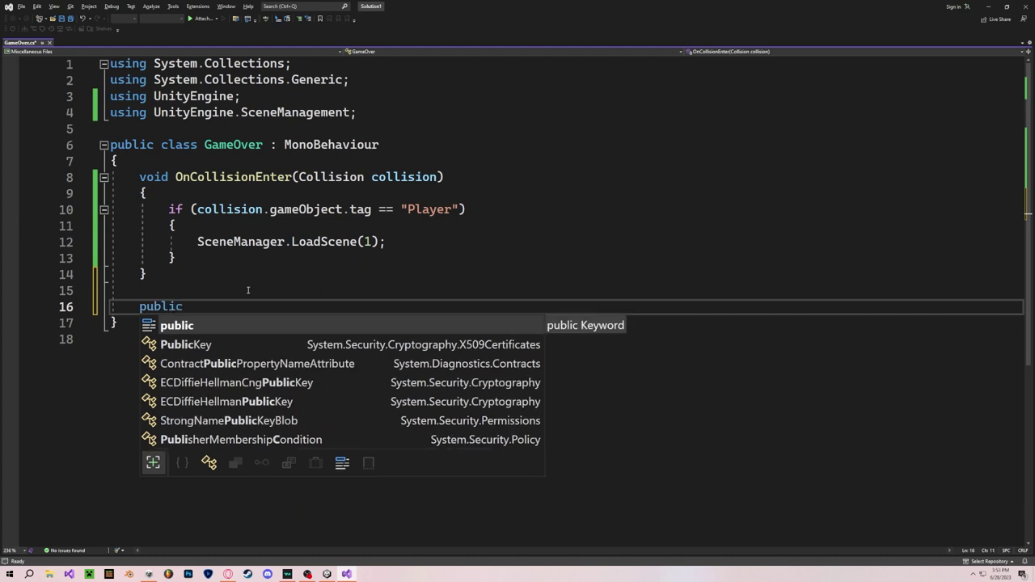
type(" voi")
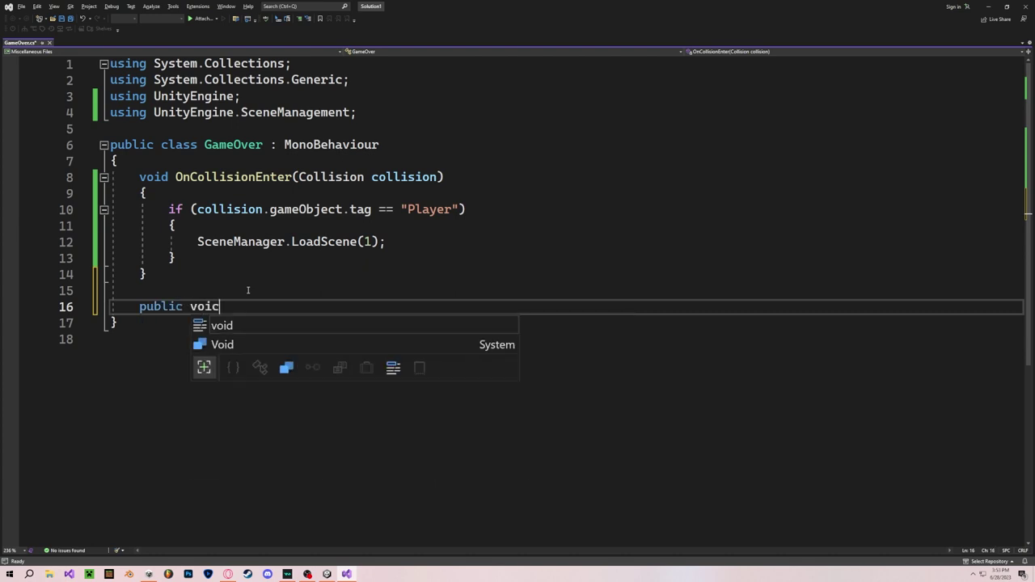
type("d R")
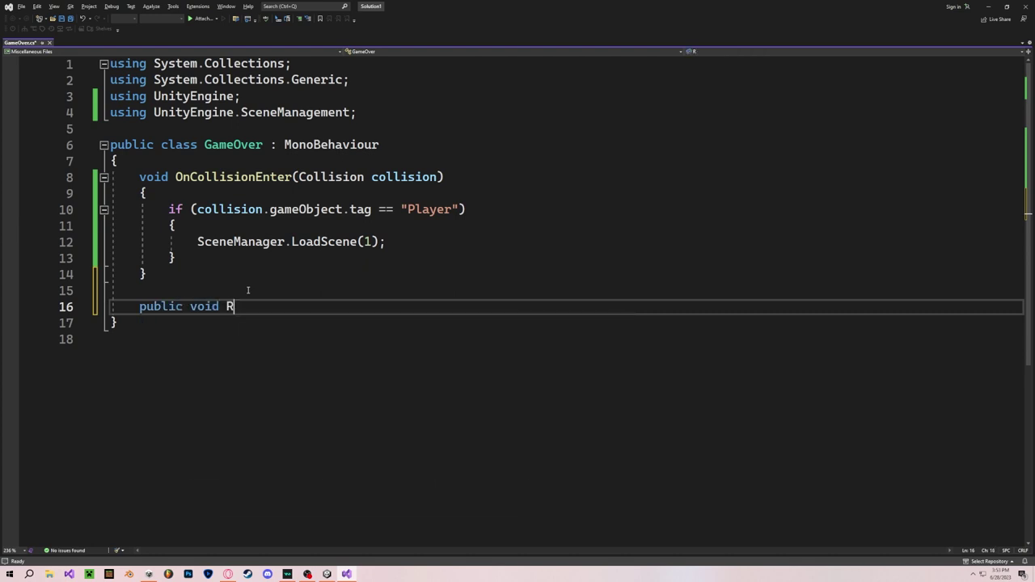
type("estartGame")
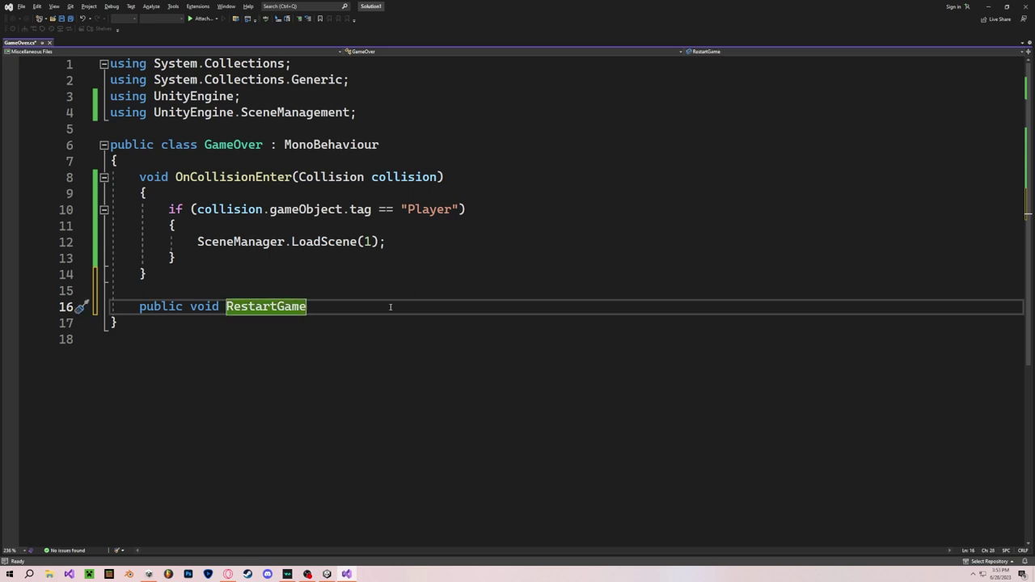
type("()")
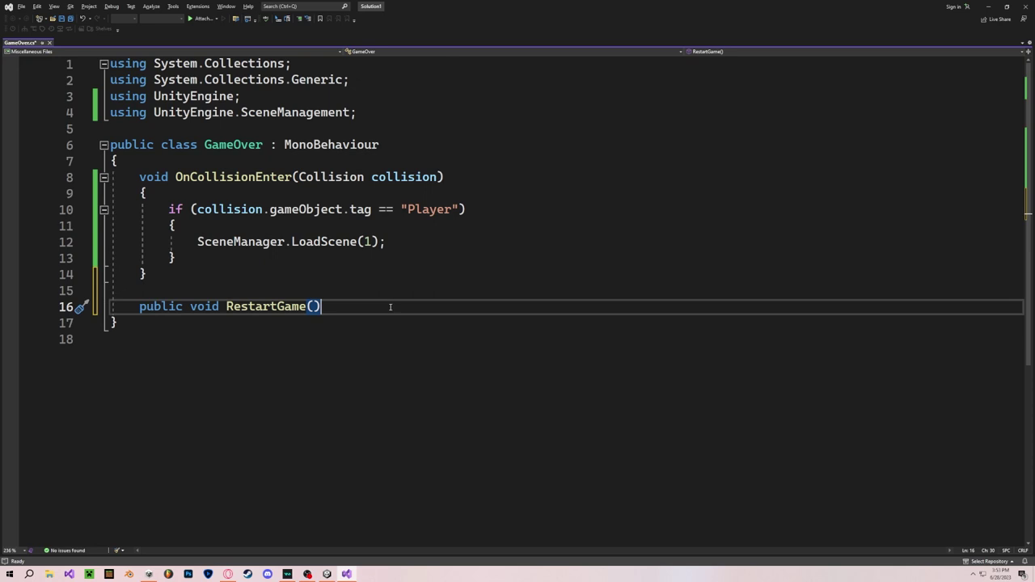
key("Return")
key("Return")
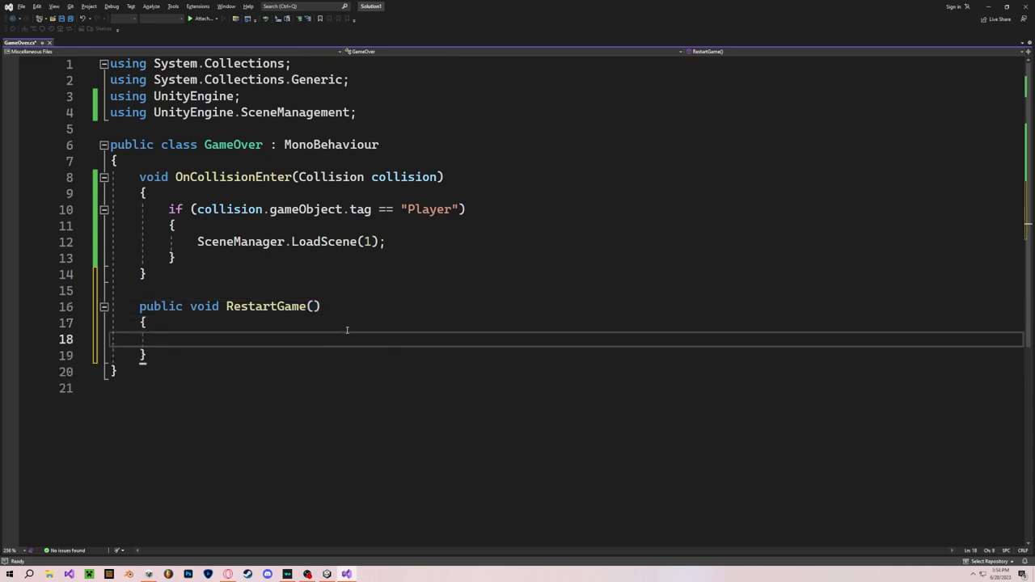
Fill the RestartGame method body with SceneManager.LoadScene(0); and save the script
left_click_drag(197, 242, 390, 241)
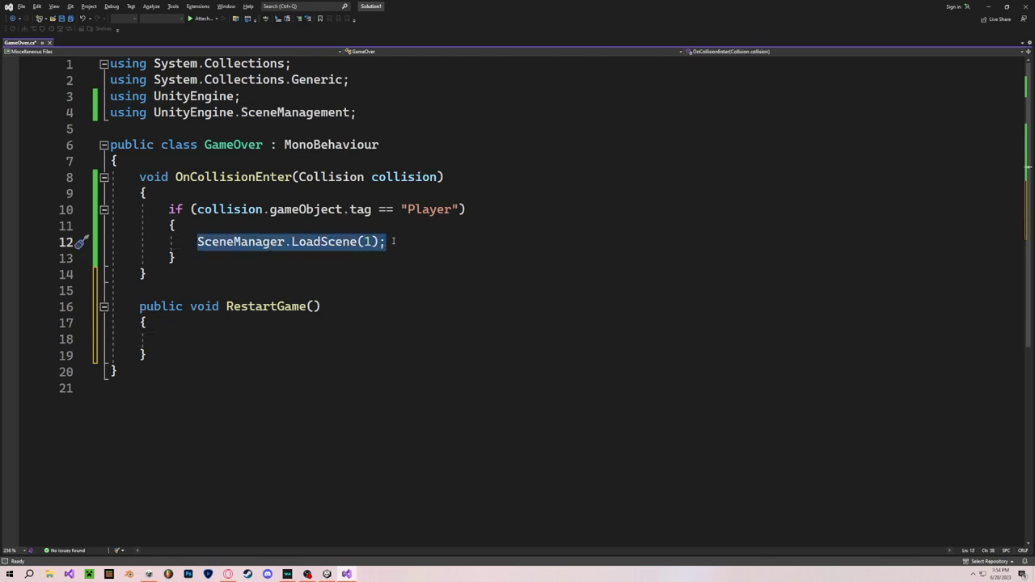
left_click(178, 336)
type("Sce")
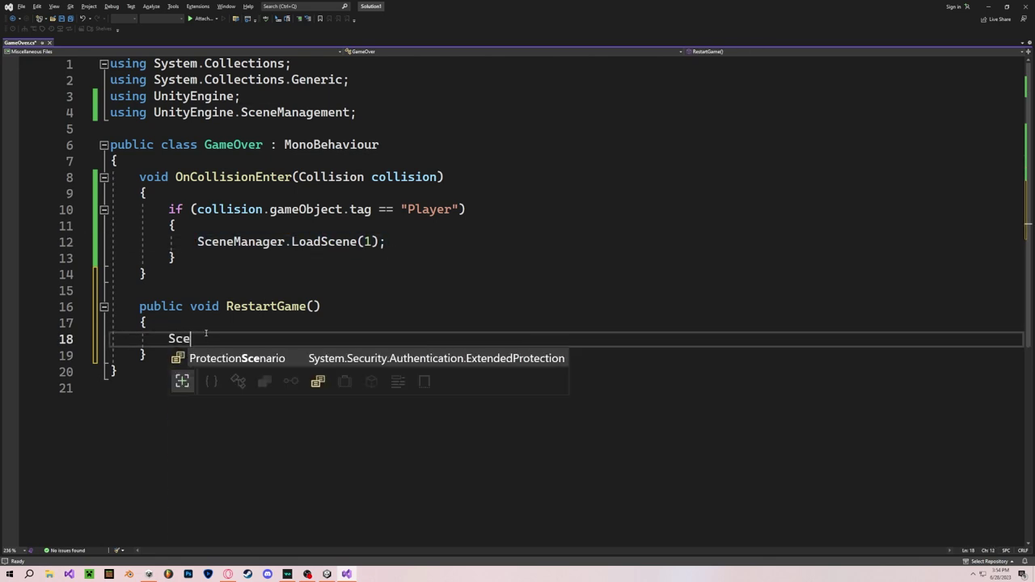
type("neManager.")
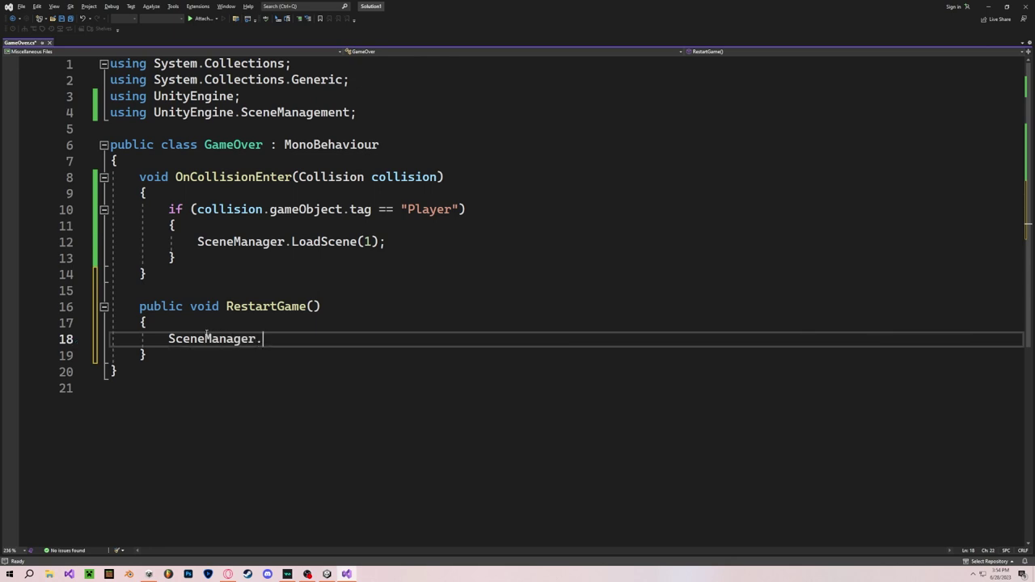
type("LoadScene(0)")
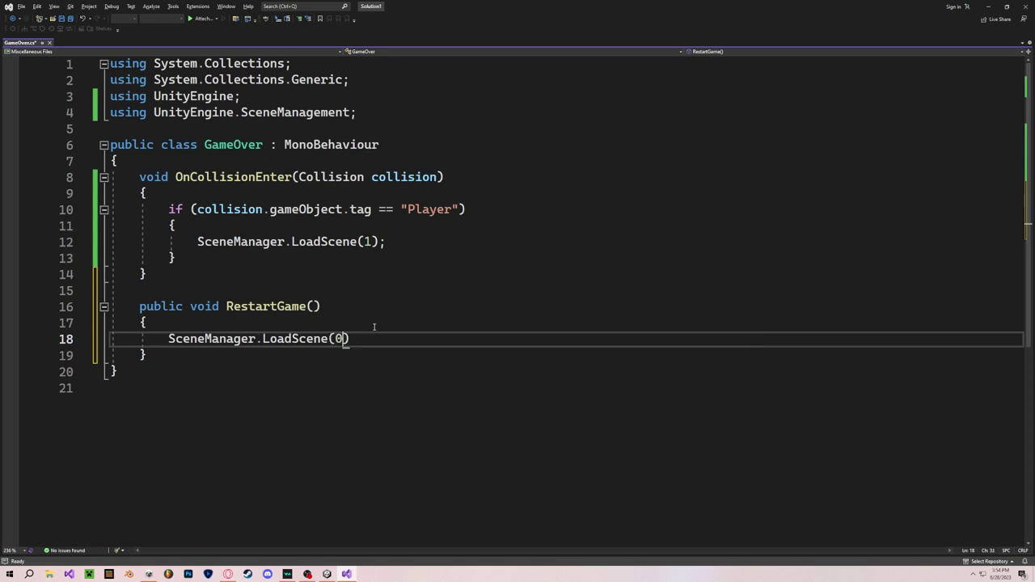
type(";")
left_click(372, 326)
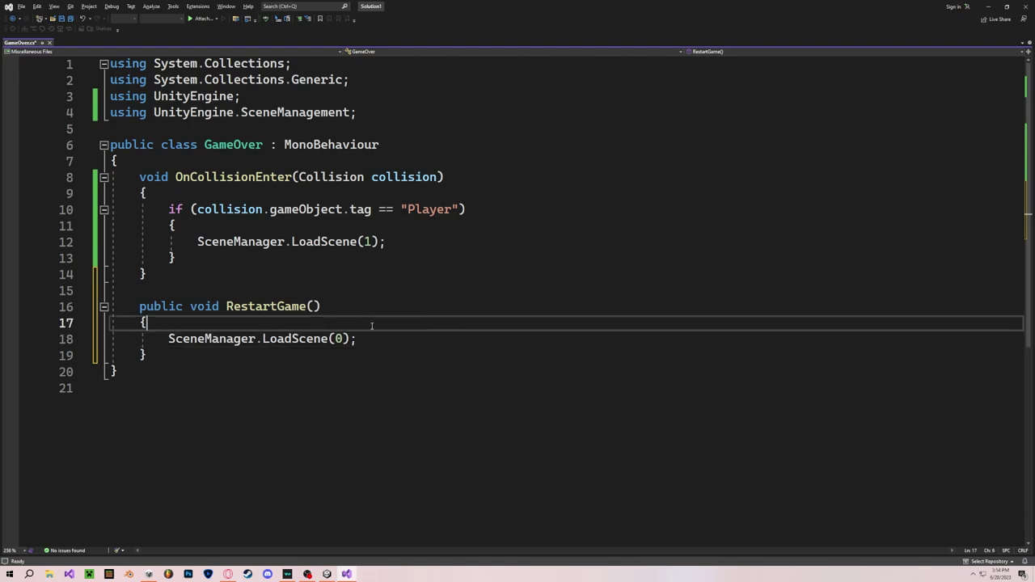
left_click(372, 339)
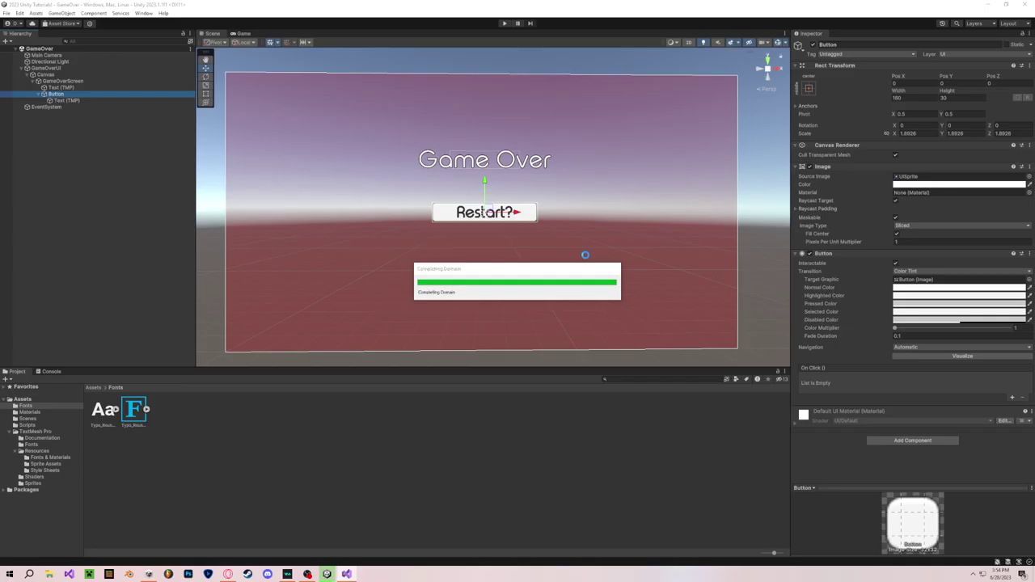
Back in Unity, attach the GameOver script from the Scripts folder to the Button object as a component
right_click_drag(565, 251, 563, 251)
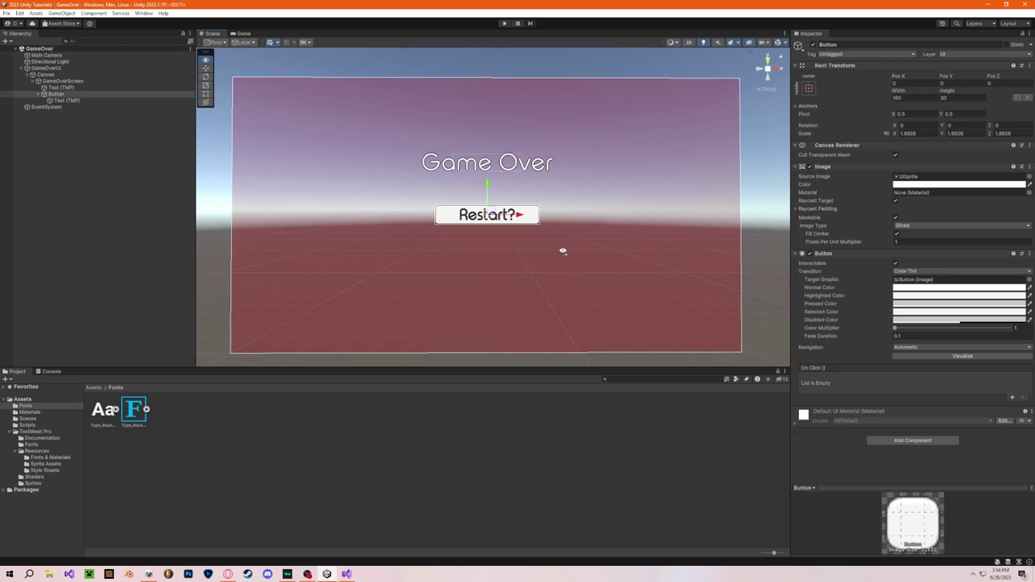
left_click(76, 94)
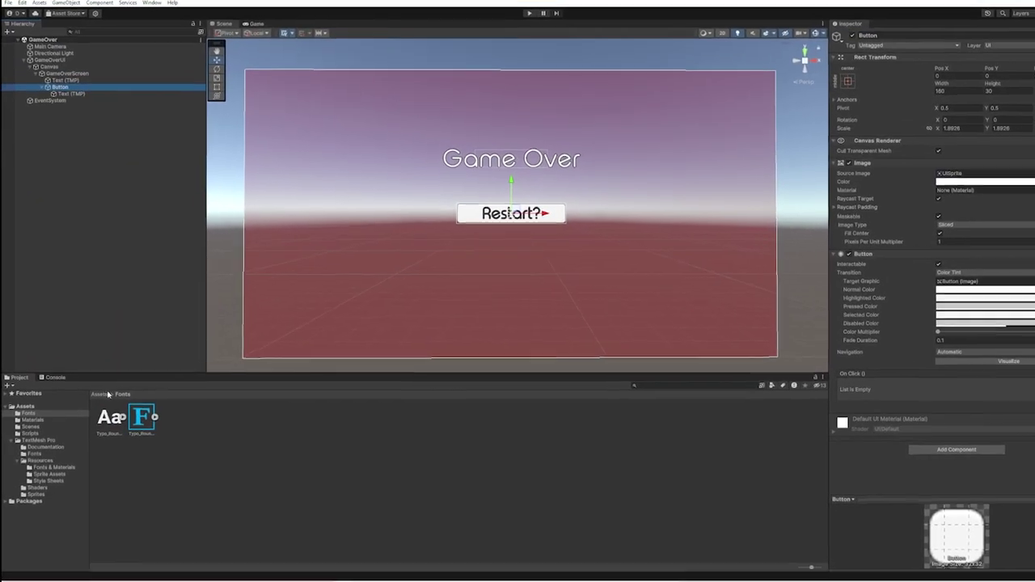
left_click(106, 394)
double_click(204, 421)
left_click(116, 428)
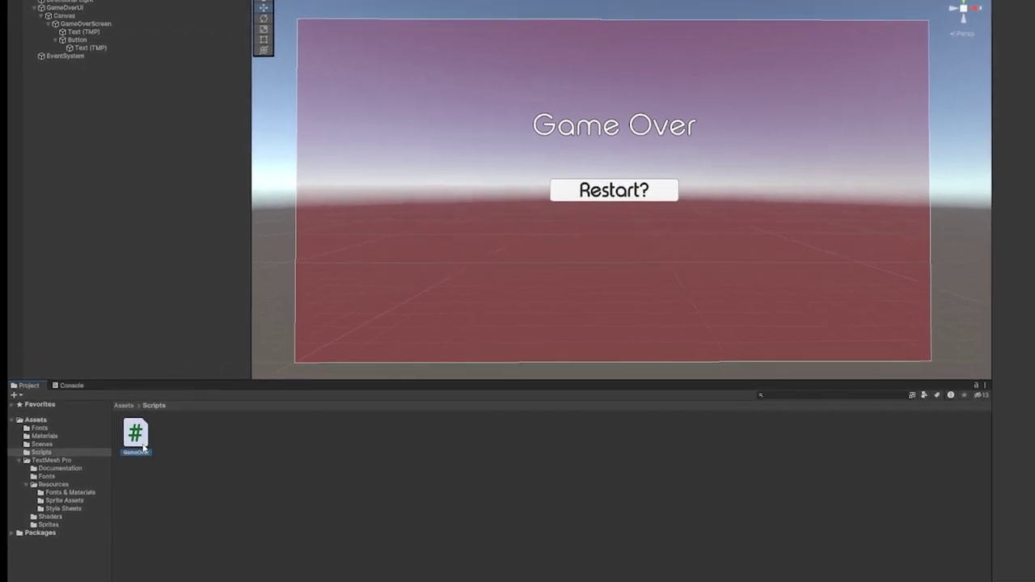
left_click(67, 8)
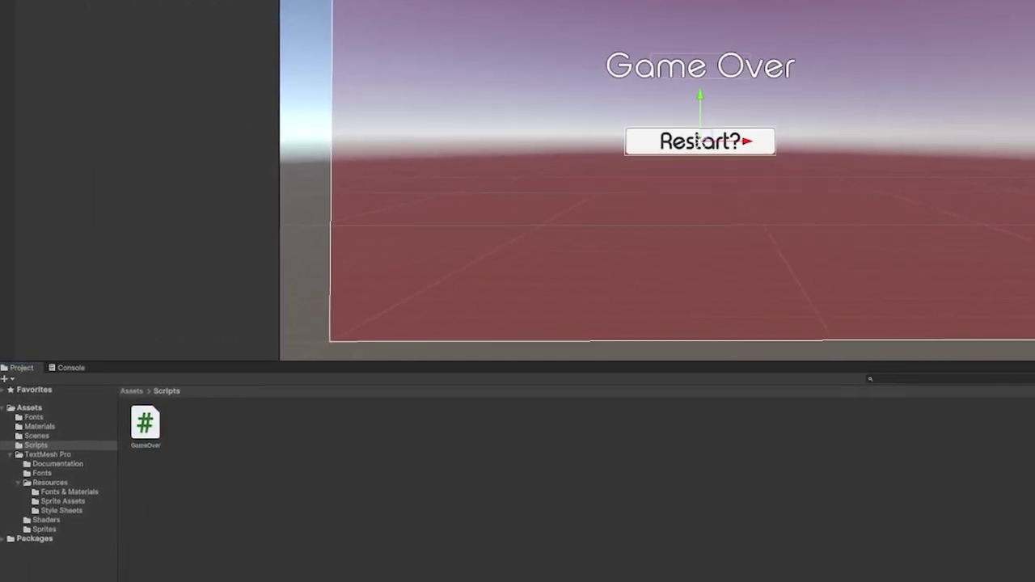
left_click_drag(146, 424, 708, 390)
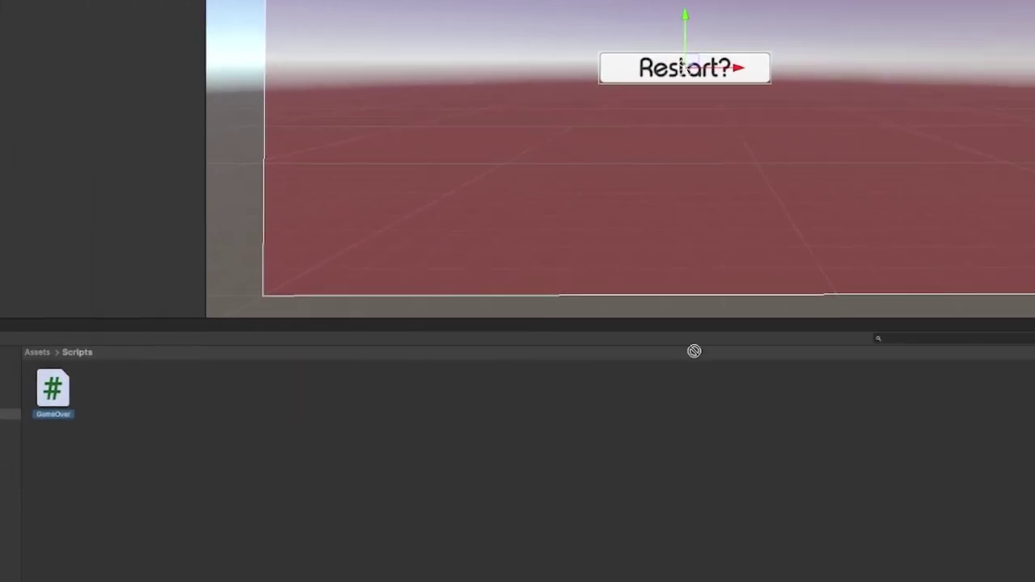
left_click_drag(694, 351, 668, 361)
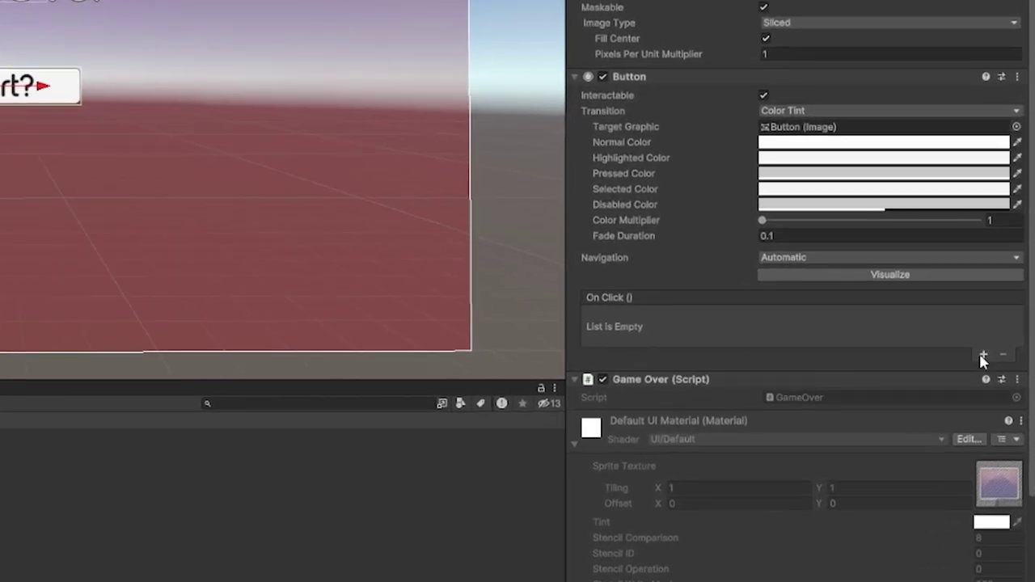
Add an On Click event to the button with the Button object as target and GameOver.RestartGame as function
left_click(983, 356)
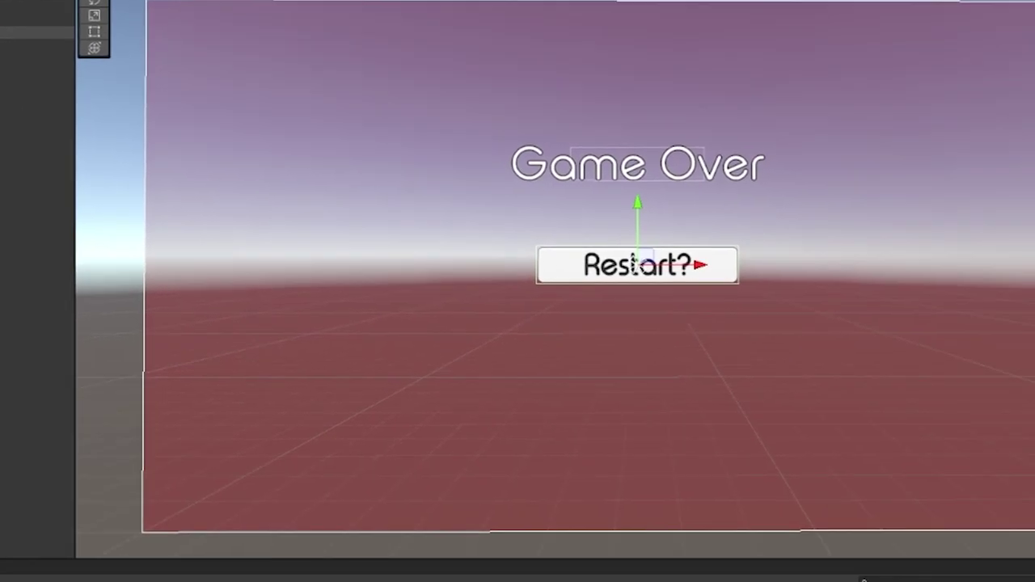
left_click_drag(636, 264, 864, 351)
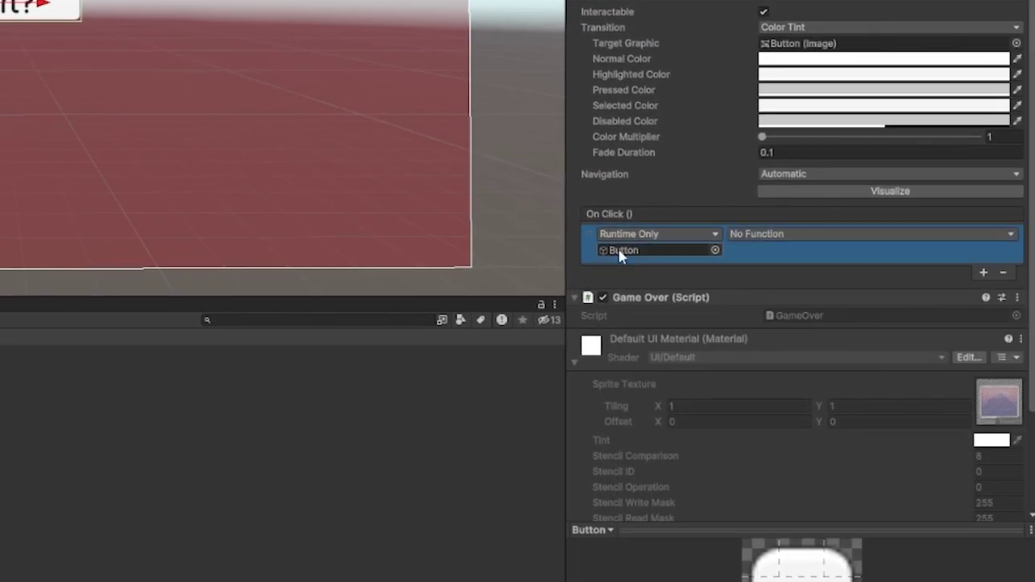
left_click(744, 235)
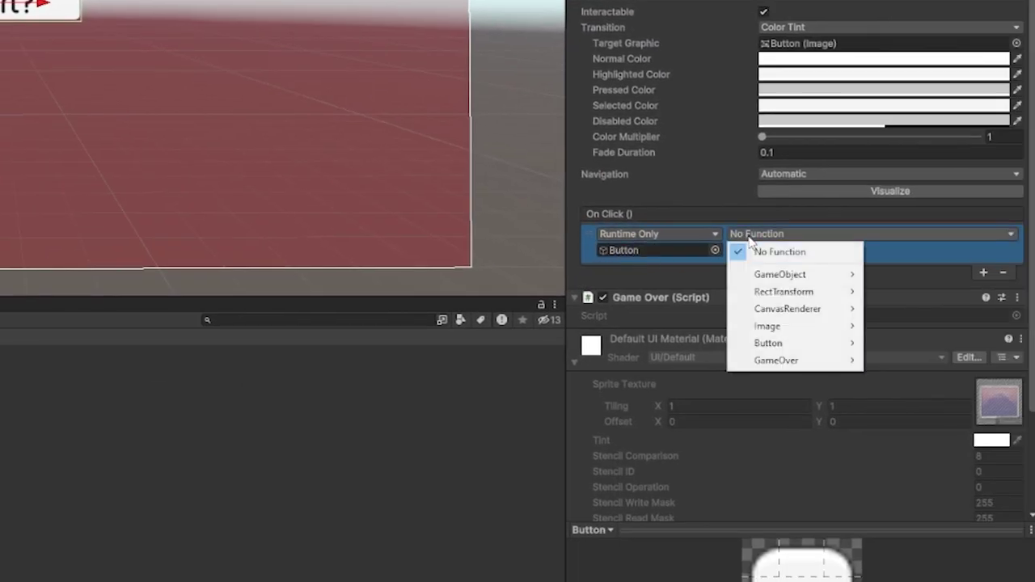
mouse_move(777, 364)
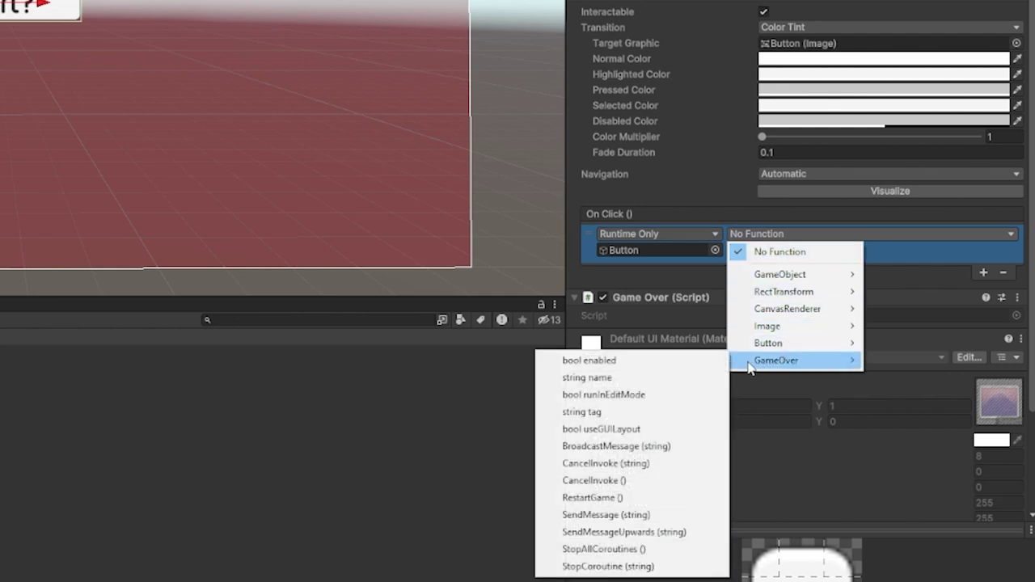
left_click(593, 499)
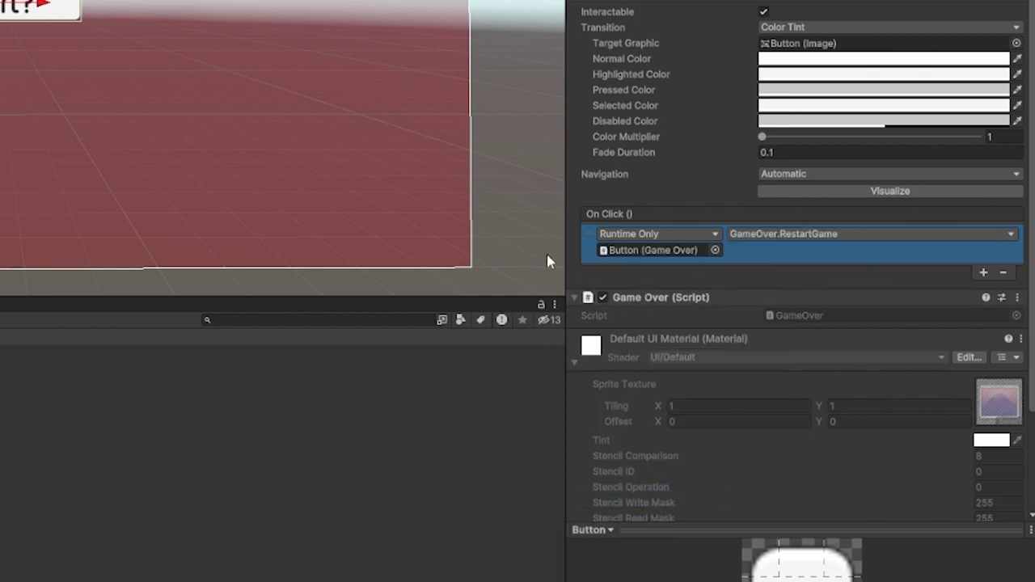
Switch to the Game scene and raise the red cube higher above the invisible floor
right_click_drag(542, 254, 542, 248)
left_click(521, 241)
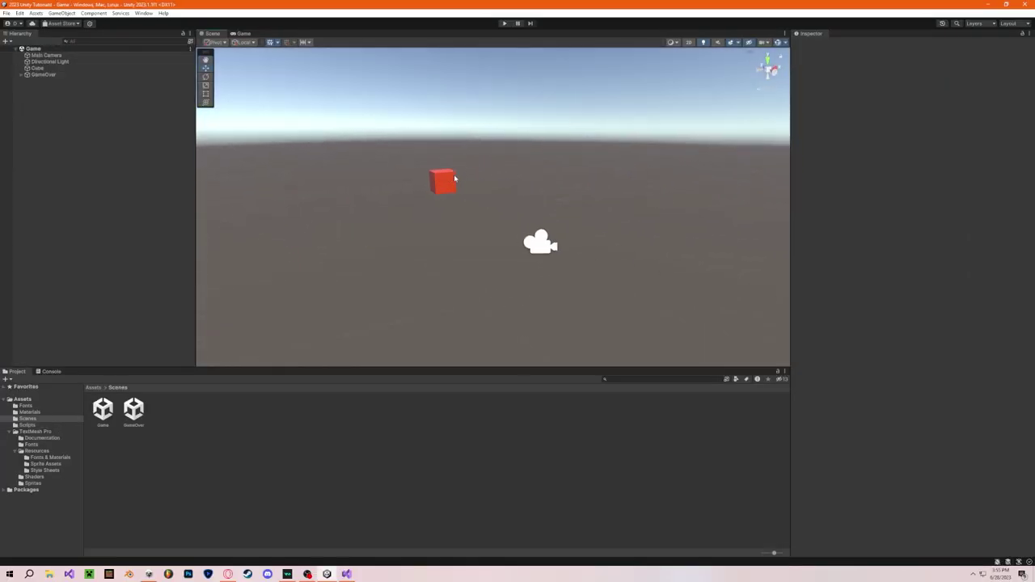
left_click(441, 181)
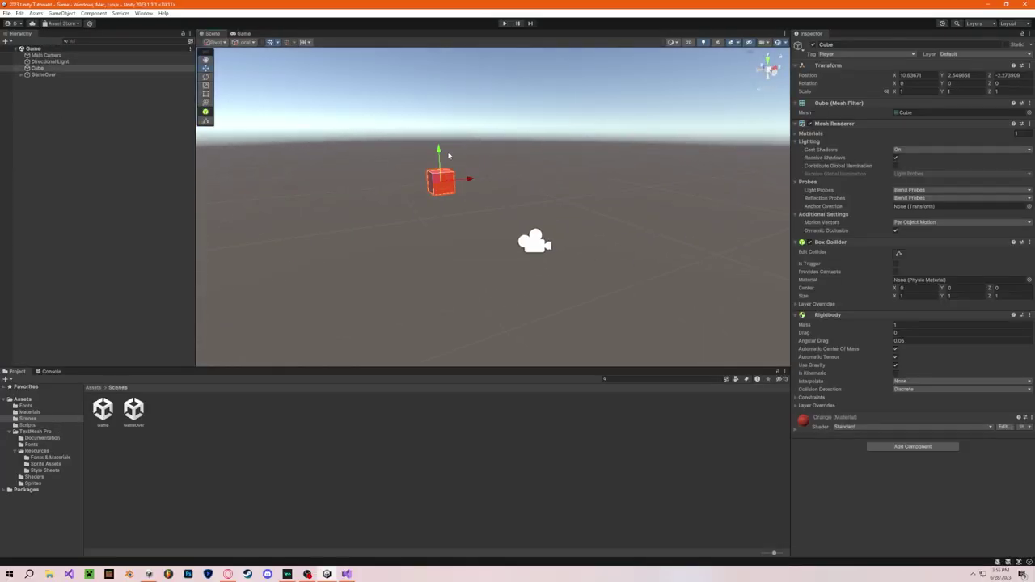
left_click_drag(438, 151, 434, 89)
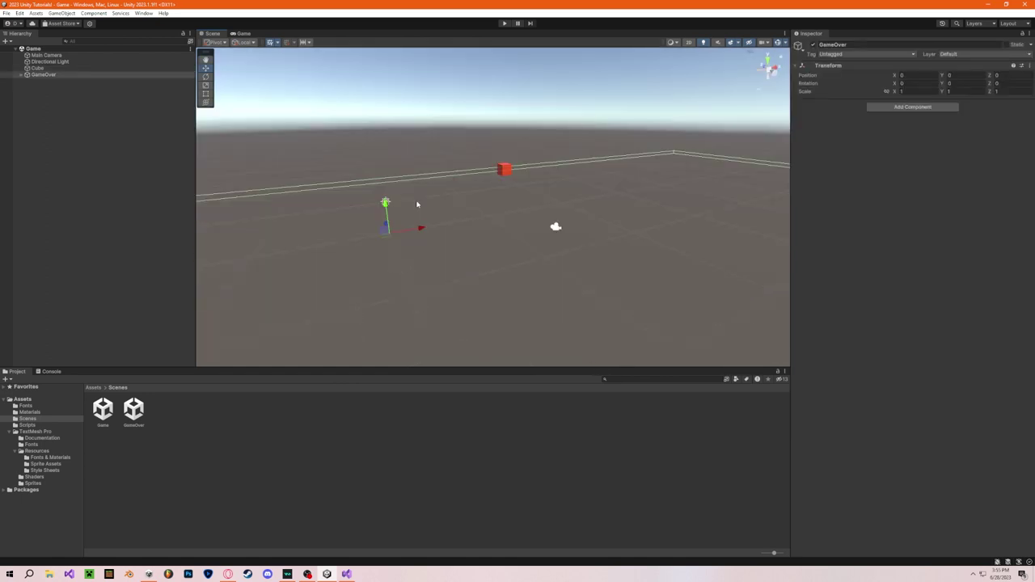
Inspect the Game scene around the red cube, view the GameOver scene, and reopen the Game scene
left_click_drag(418, 204, 471, 214, "alt")
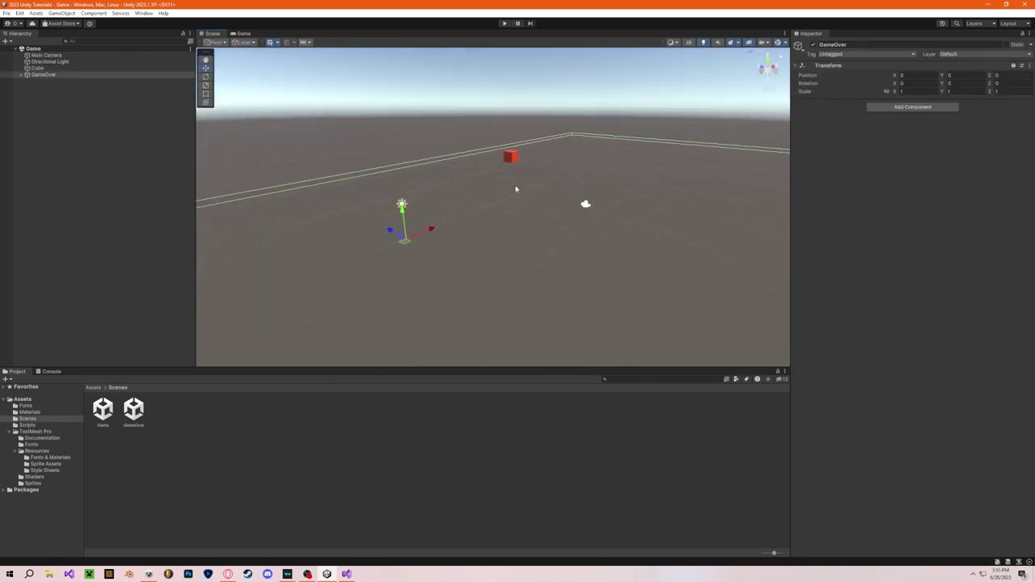
left_click_drag(611, 251, 570, 242, "alt")
left_click(433, 158)
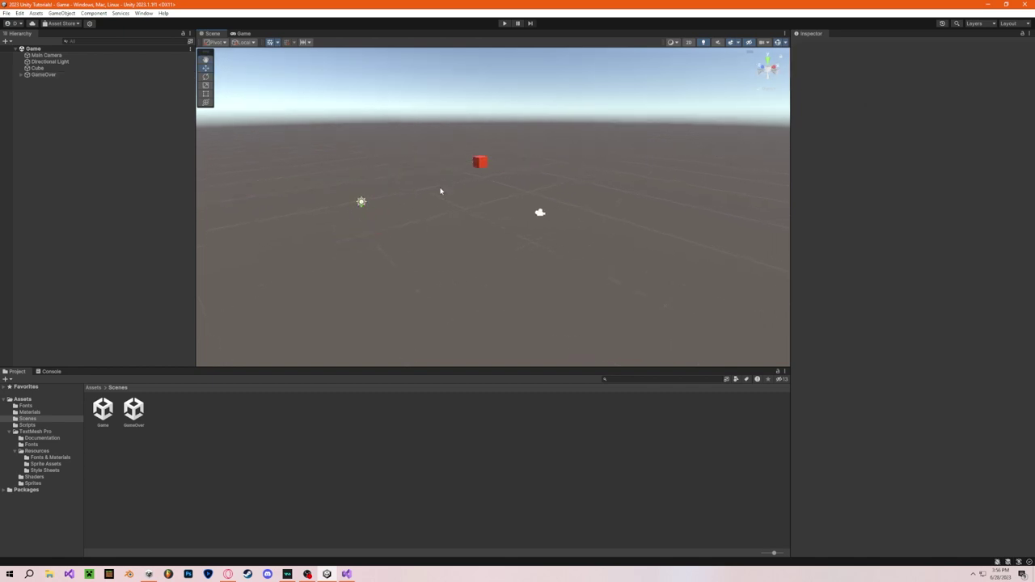
double_click(134, 410)
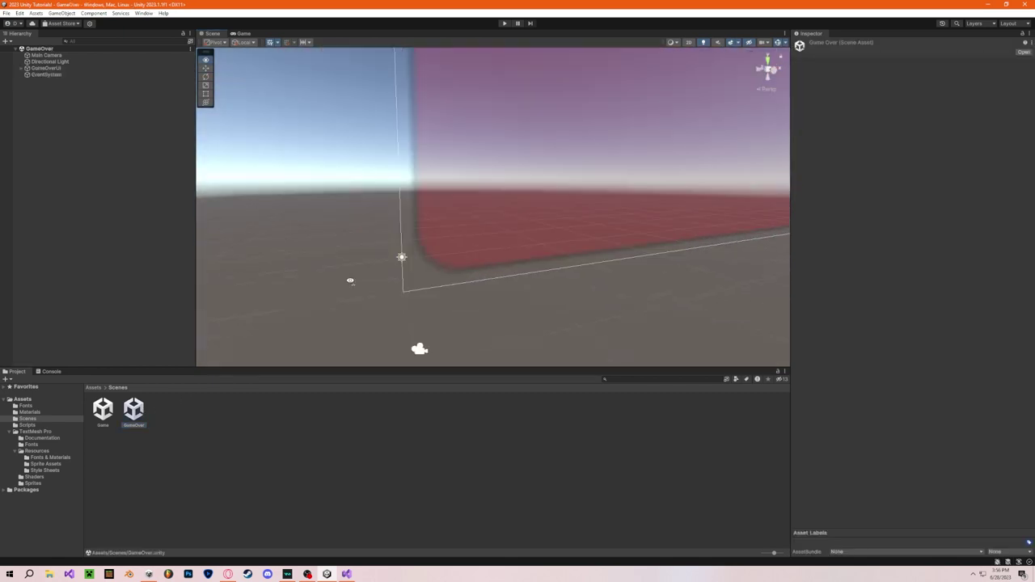
double_click(103, 410)
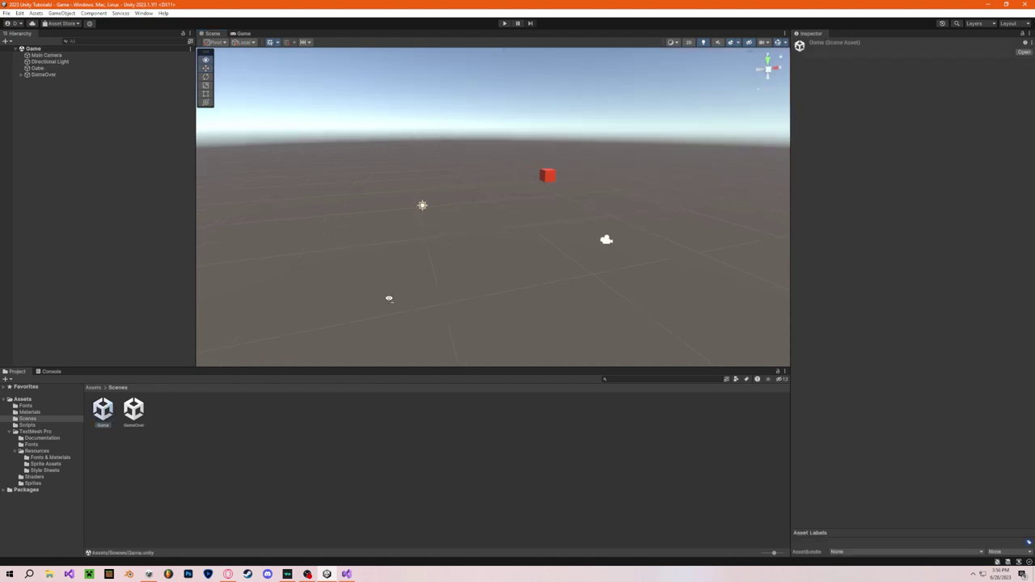
key("w")
right_click_drag(402, 269, 416, 290)
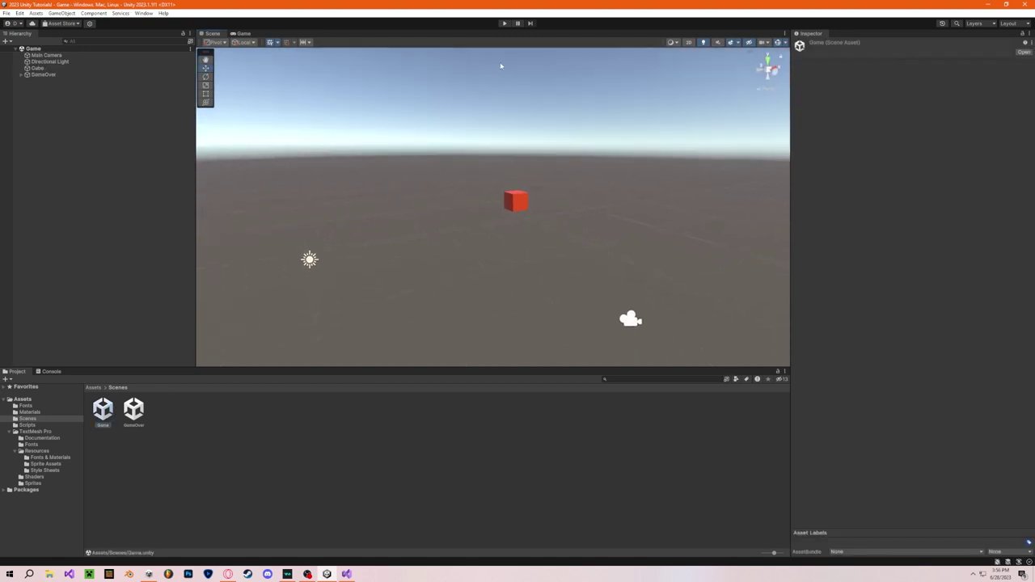
Play the Game scene and test the Restart? button repeatedly on the Game Over screen
key("ctrl+p")
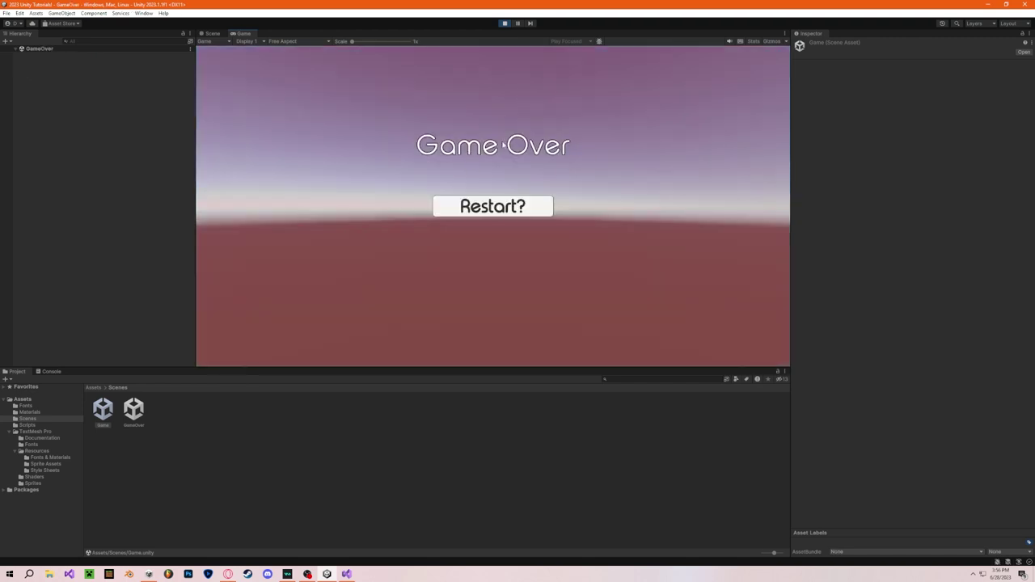
left_click(497, 207)
left_click(496, 210)
left_click(497, 213)
left_click(499, 215)
left_click(492, 208)
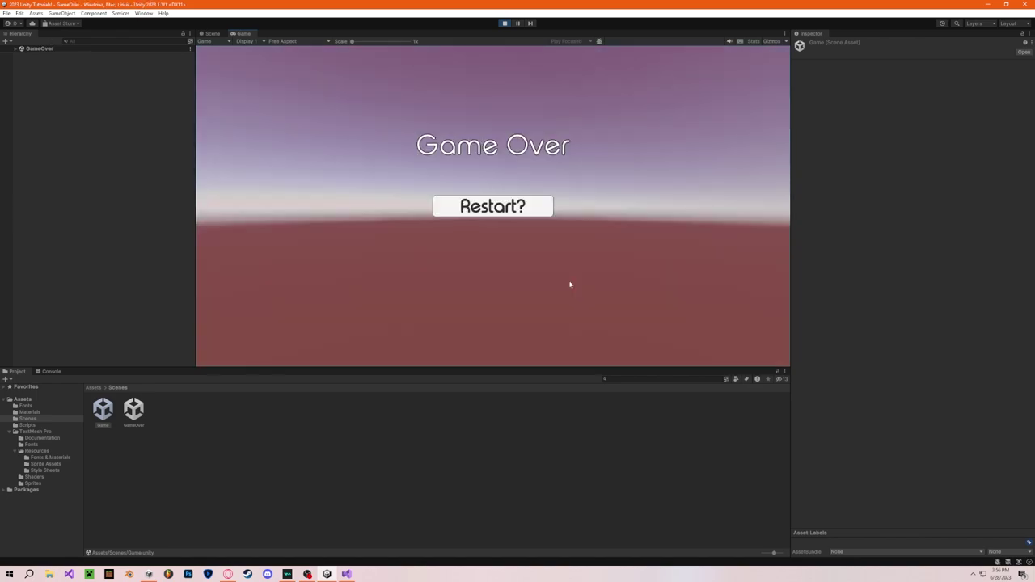